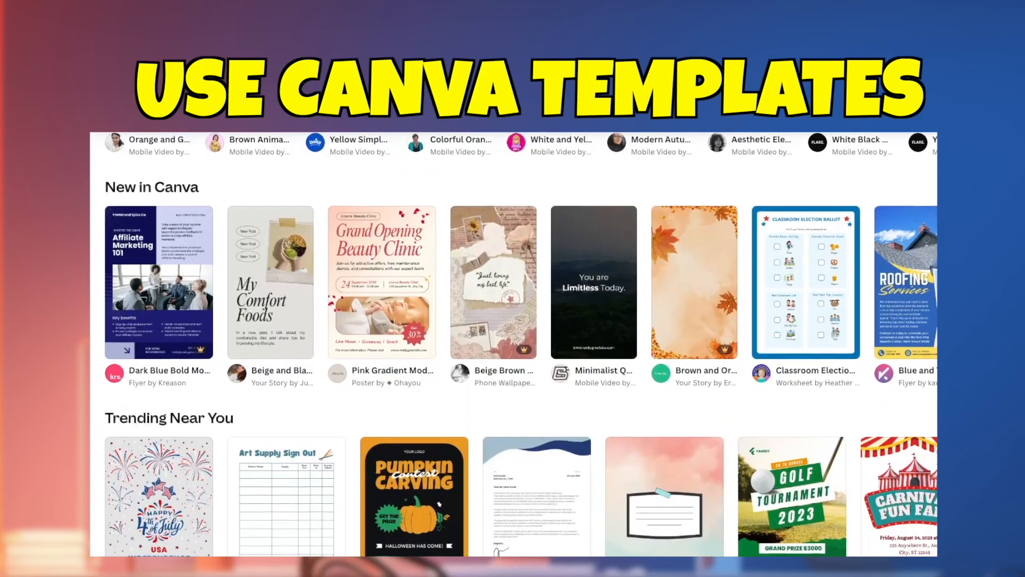
{"action": "scroll", "coordinate": [513, 344], "scroll_direction": "down", "scroll_amount": 1}
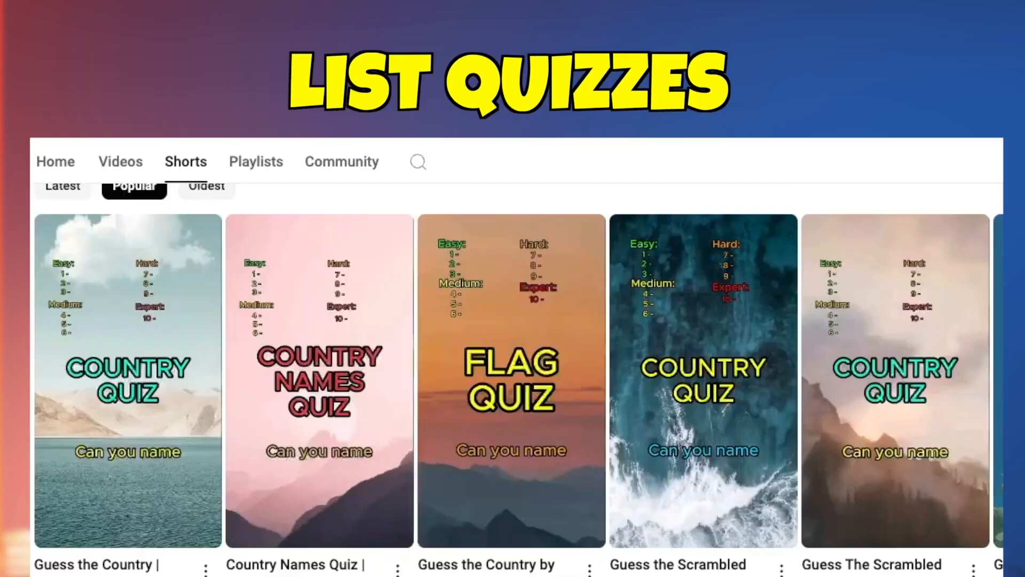
{"action": "scroll", "coordinate": [513, 374], "scroll_direction": "down", "scroll_amount": 1}
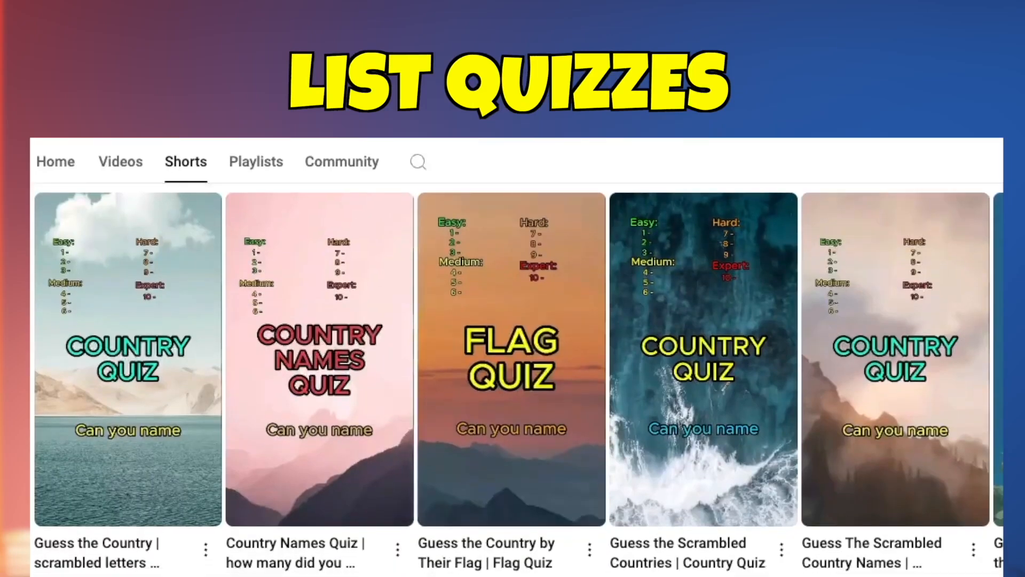
{"action": "scroll", "coordinate": [513, 374], "scroll_direction": "down", "scroll_amount": 1}
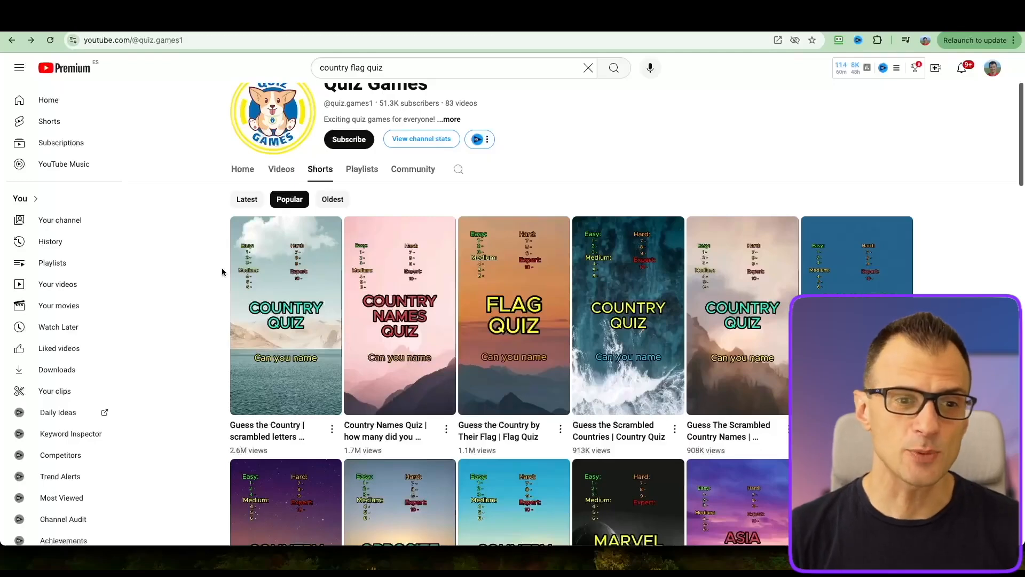
Step: Open the "Guess the Country | scrambled letters" Short and watch parts of it, pausing to examine its quiz format
{"action": "left_click", "coordinate": [277, 335]}
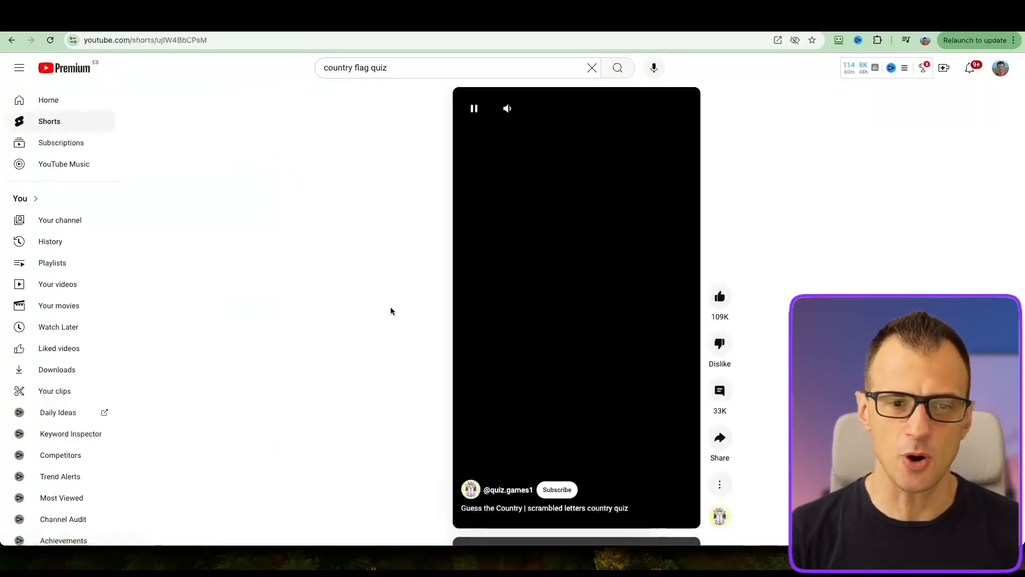
{"action": "left_click", "coordinate": [559, 373]}
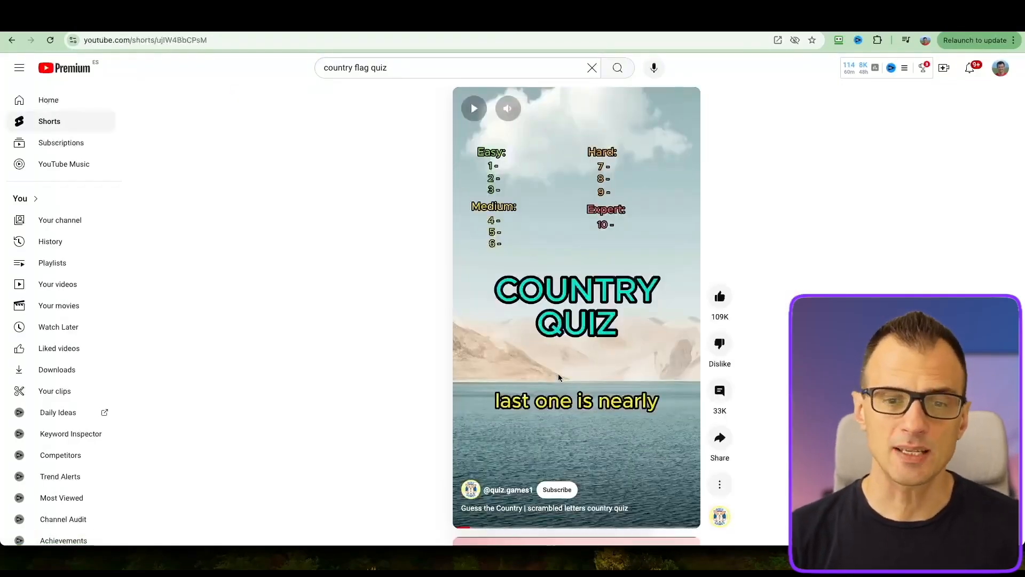
{"action": "left_click", "coordinate": [599, 343]}
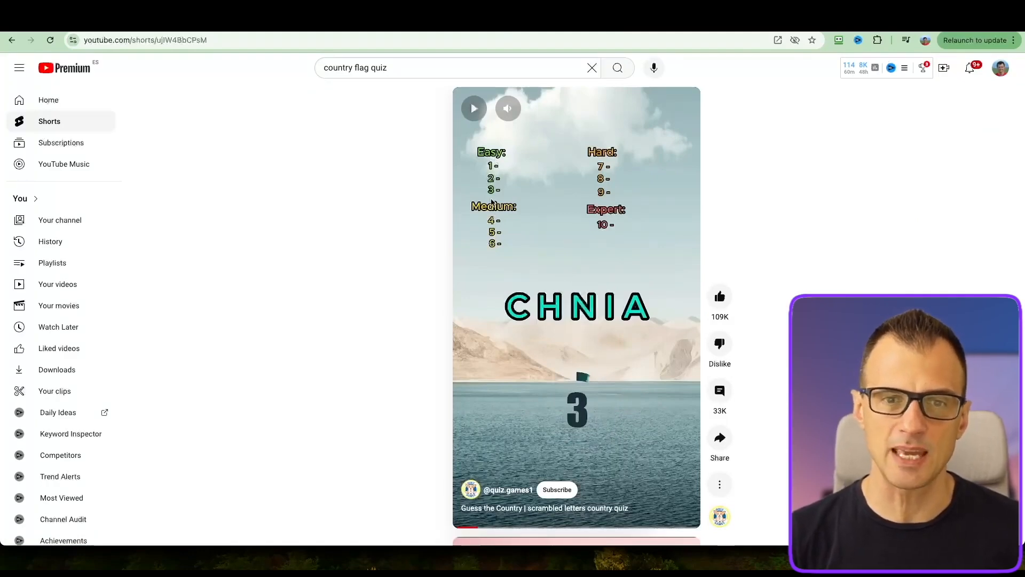
{"action": "left_click", "coordinate": [589, 282]}
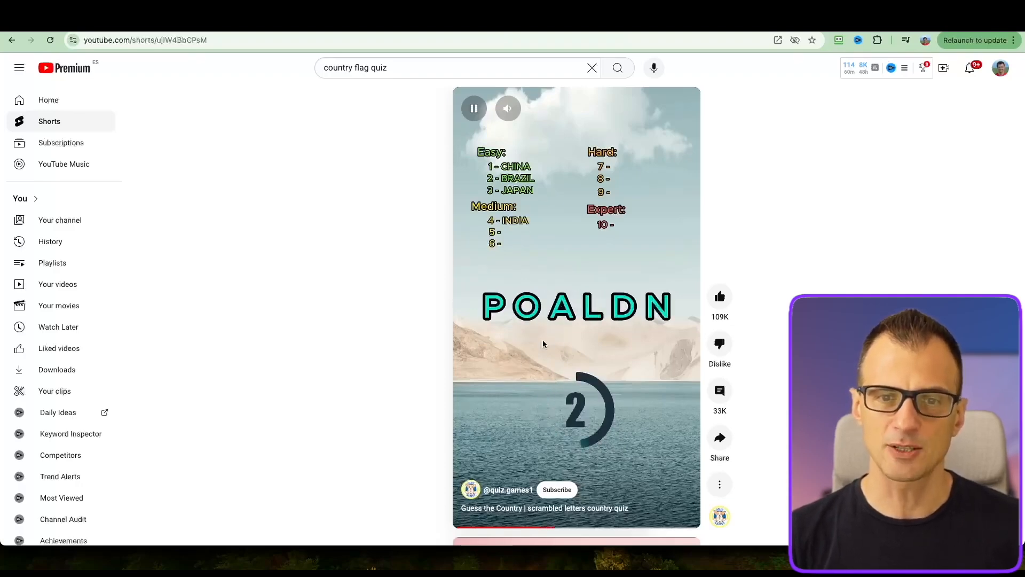
{"action": "left_click", "coordinate": [620, 330]}
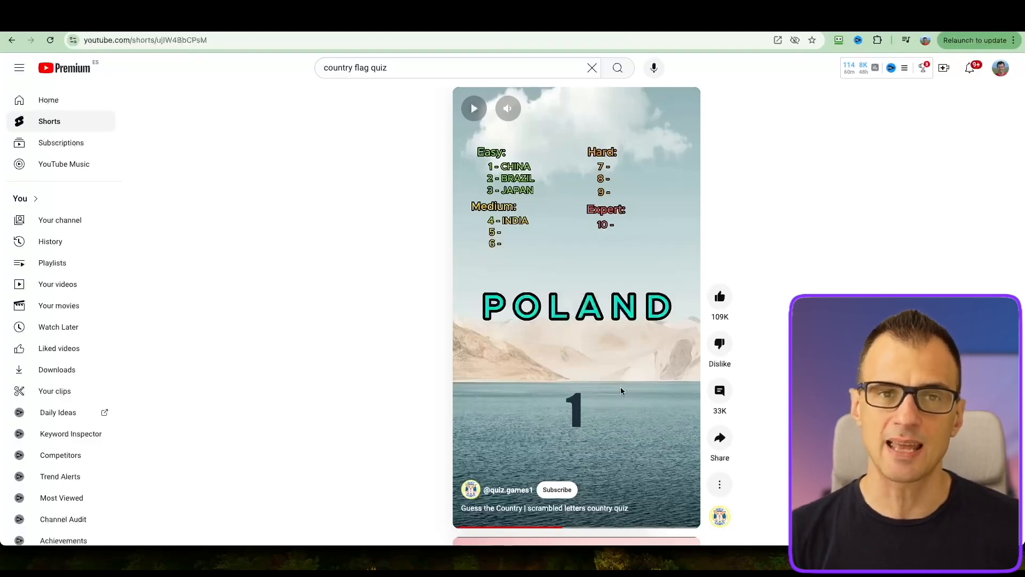
{"action": "left_click", "coordinate": [610, 334]}
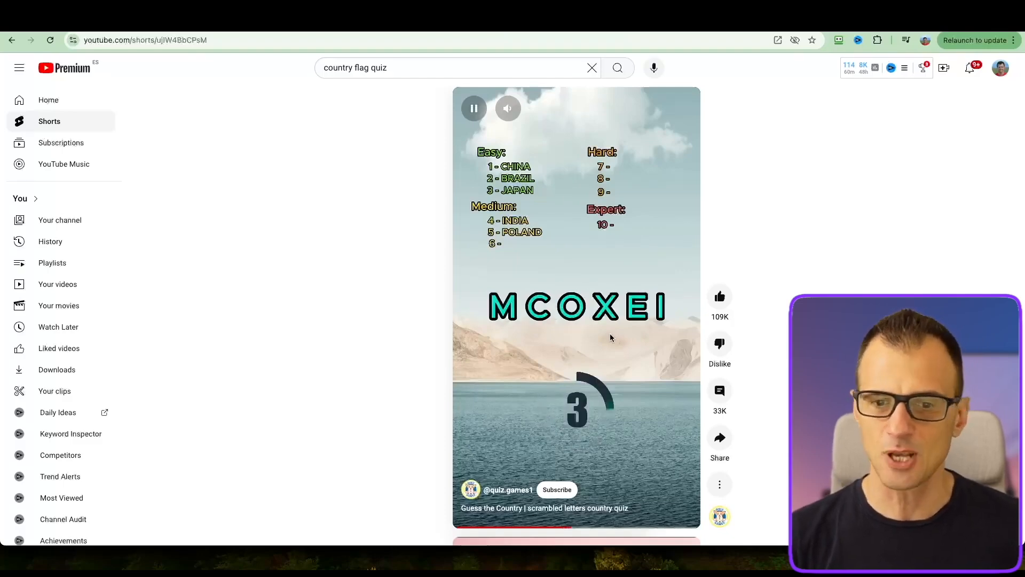
Step: Return to the Quiz Games channel's Shorts and sort them by Popular
{"action": "left_click", "coordinate": [12, 40]}
{"action": "scroll", "coordinate": [235, 263], "scroll_direction": "down", "scroll_amount": 1}
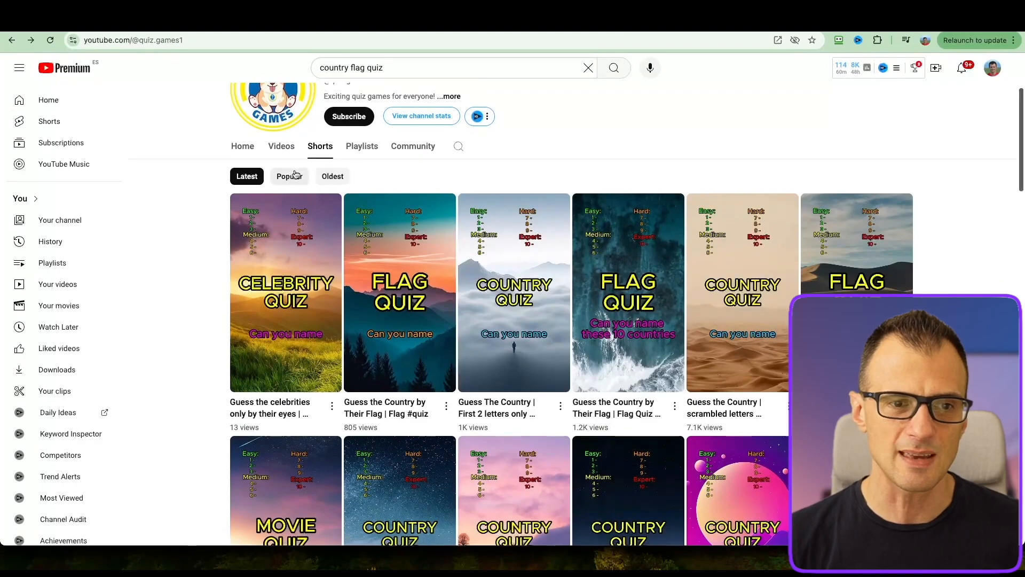
{"action": "left_click", "coordinate": [289, 175]}
Step: Examine the quiz topics and view counts of the most popular Shorts on the Quiz Games channel
{"action": "scroll", "coordinate": [213, 264], "scroll_direction": "down", "scroll_amount": 2}
{"action": "scroll", "coordinate": [213, 265], "scroll_direction": "down", "scroll_amount": 1}
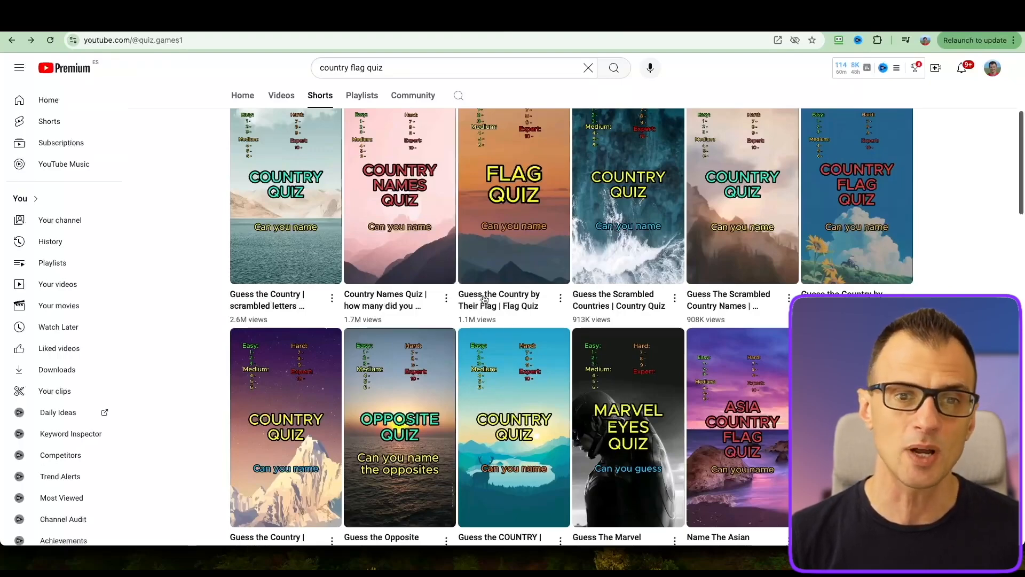
{"action": "scroll", "coordinate": [486, 315], "scroll_direction": "up", "scroll_amount": 1}
{"action": "scroll", "coordinate": [490, 329], "scroll_direction": "up", "scroll_amount": 3}
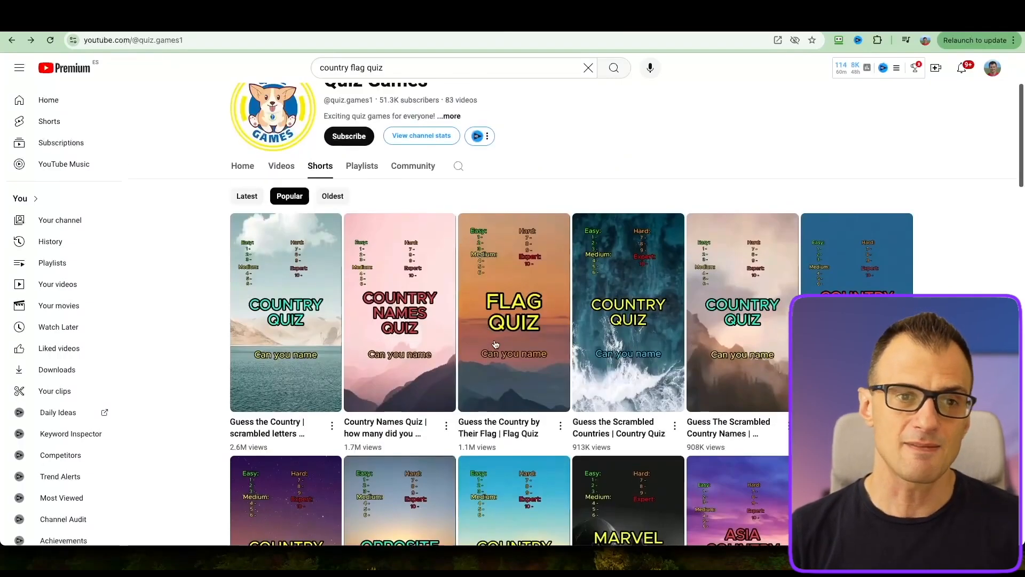
{"action": "scroll", "coordinate": [447, 337], "scroll_direction": "down", "scroll_amount": 2}
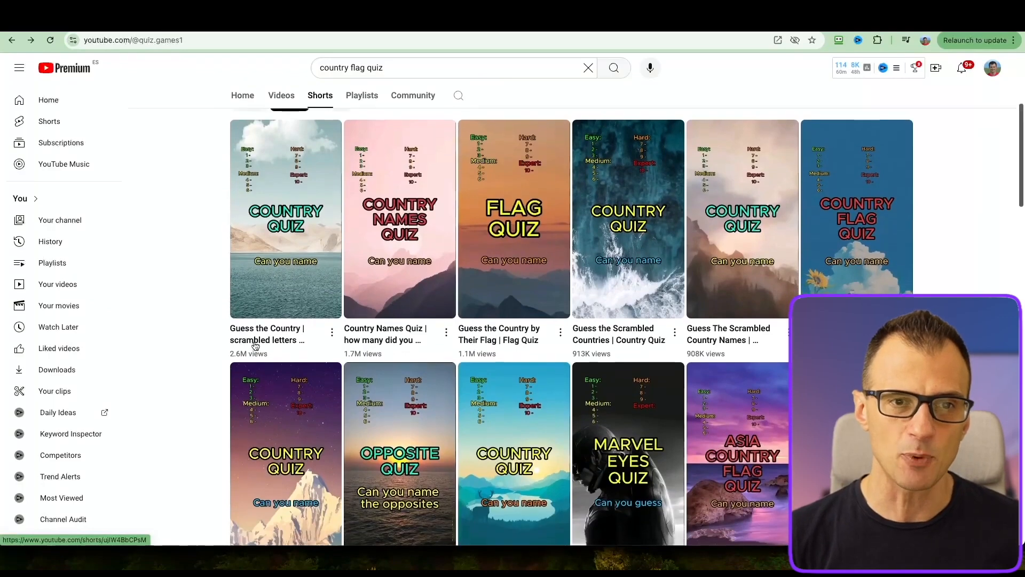
{"action": "scroll", "coordinate": [408, 235], "scroll_direction": "up", "scroll_amount": 3}
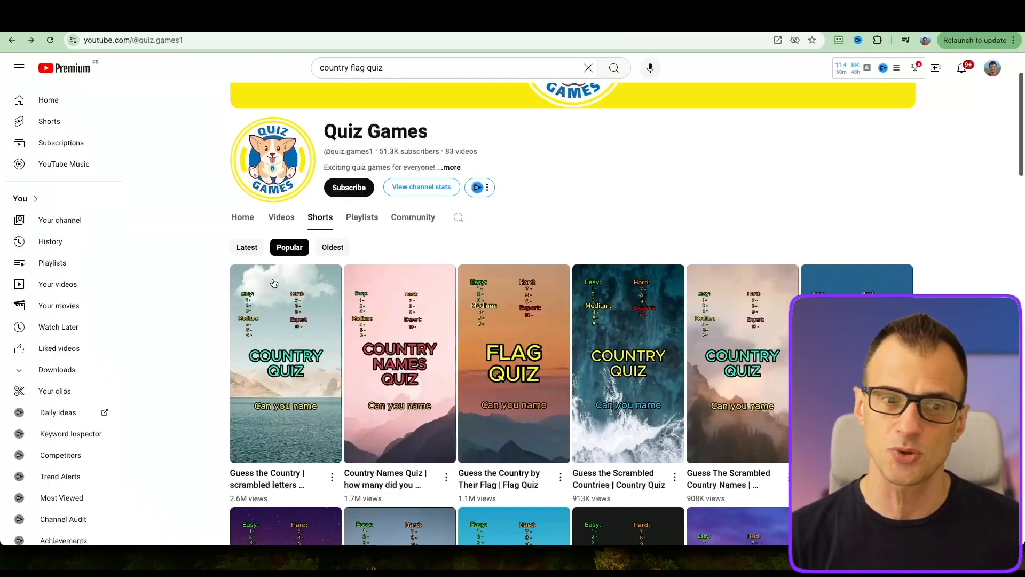
{"action": "scroll", "coordinate": [183, 350], "scroll_direction": "down", "scroll_amount": 3}
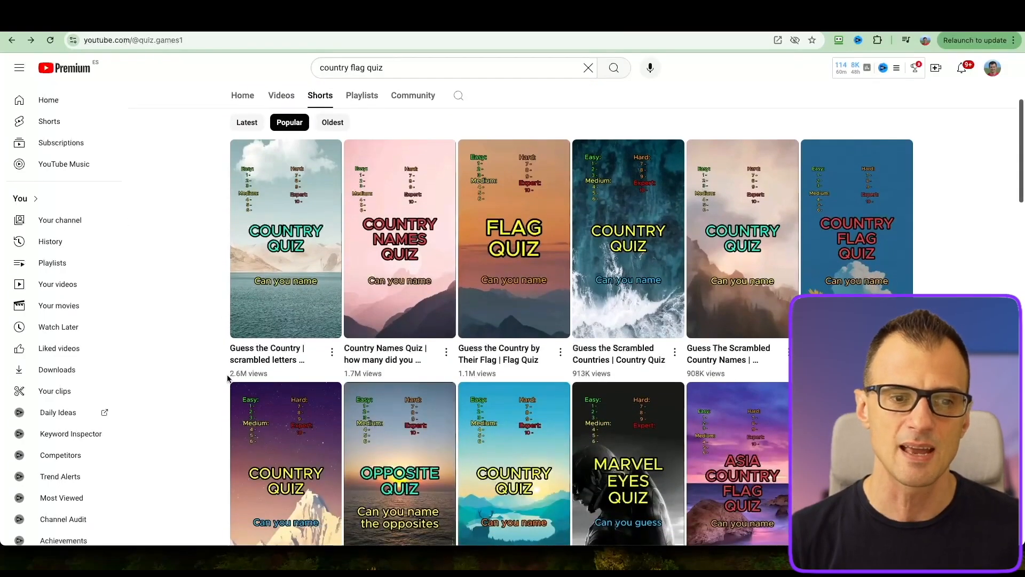
{"action": "scroll", "coordinate": [539, 366], "scroll_direction": "down", "scroll_amount": 10}
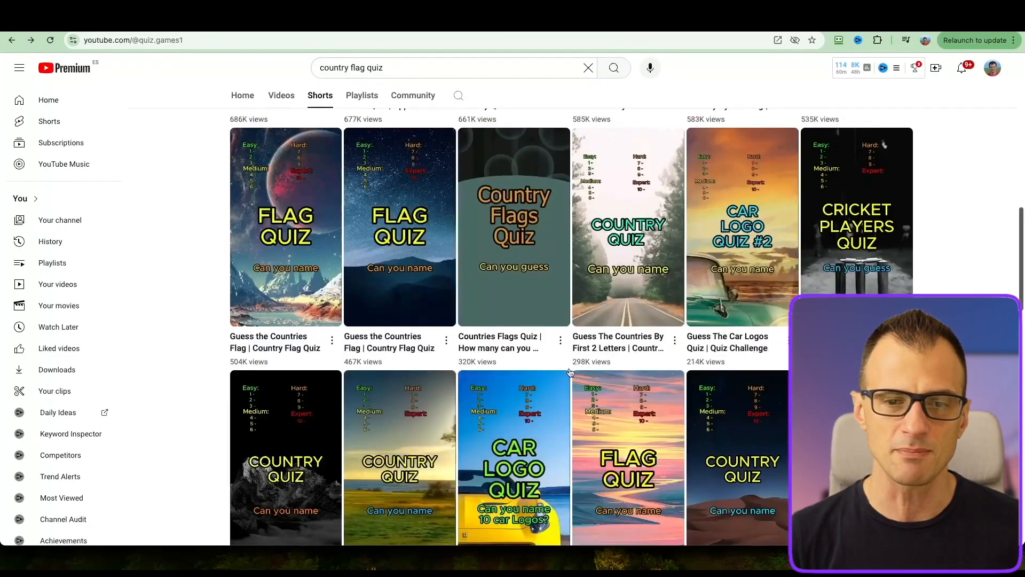
{"action": "scroll", "coordinate": [541, 332], "scroll_direction": "up", "scroll_amount": 12}
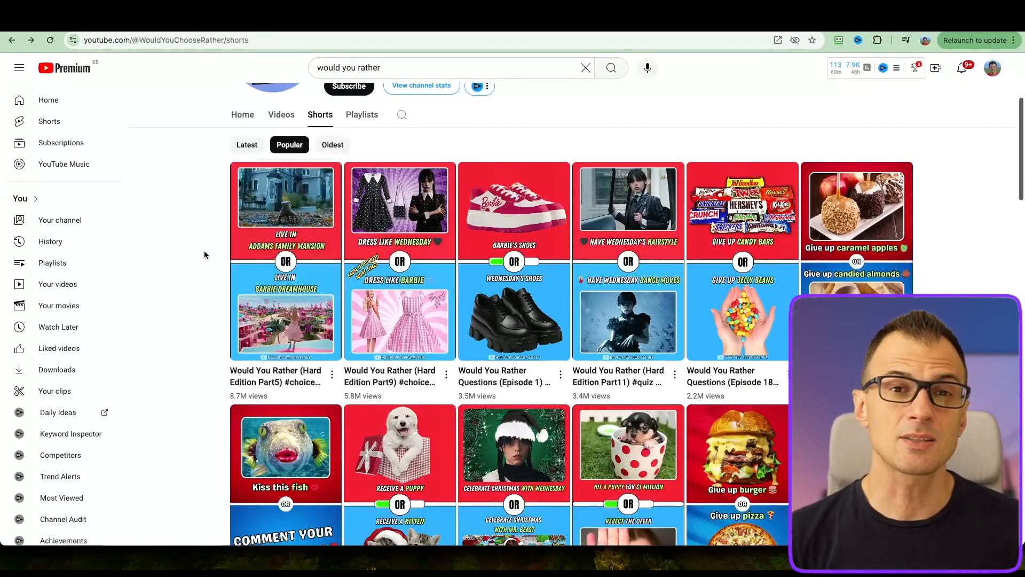
Step: Compare the popular Shorts on the WouldYouChooseRather channel with those on the Quiz Games channel
{"action": "scroll", "coordinate": [203, 257], "scroll_direction": "down", "scroll_amount": 3}
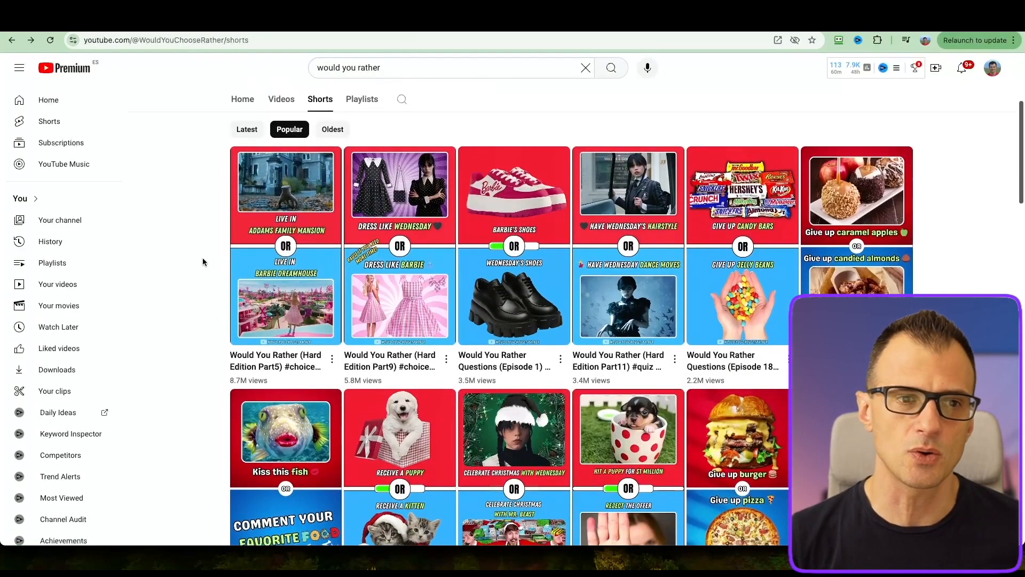
{"action": "scroll", "coordinate": [220, 305], "scroll_direction": "down", "scroll_amount": 1}
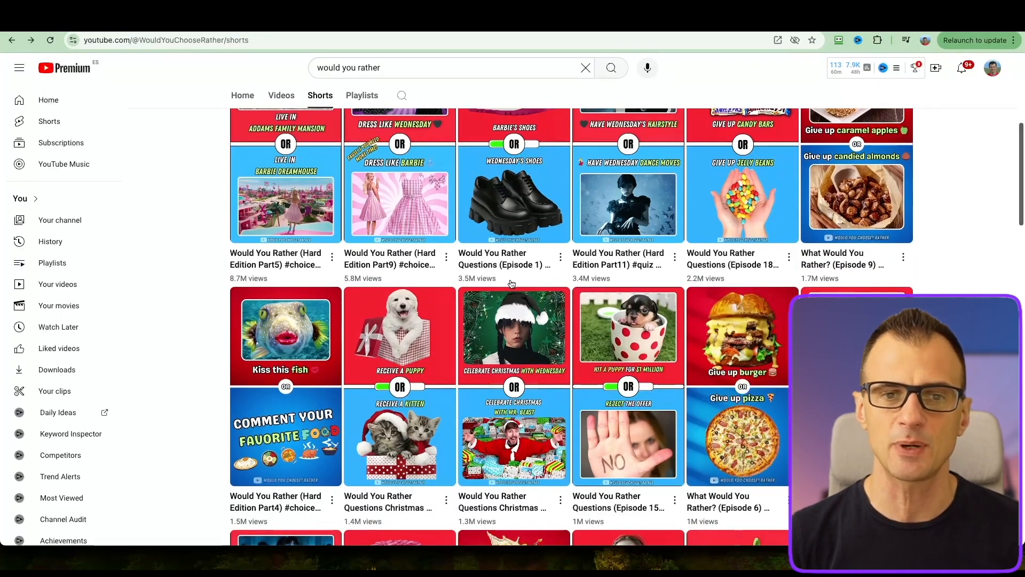
{"action": "scroll", "coordinate": [194, 235], "scroll_direction": "down", "scroll_amount": 3}
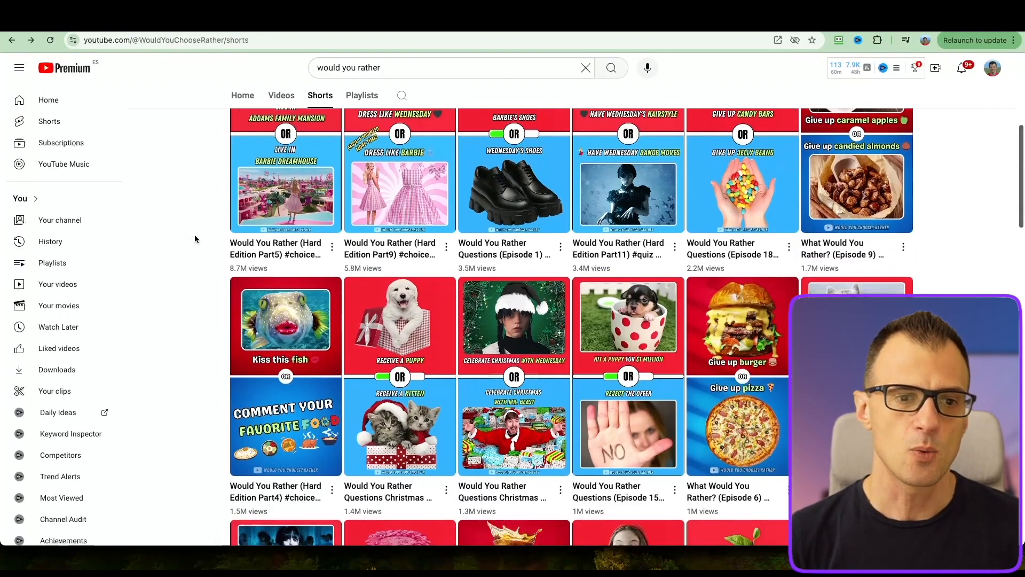
{"action": "scroll", "coordinate": [210, 250], "scroll_direction": "up", "scroll_amount": 1}
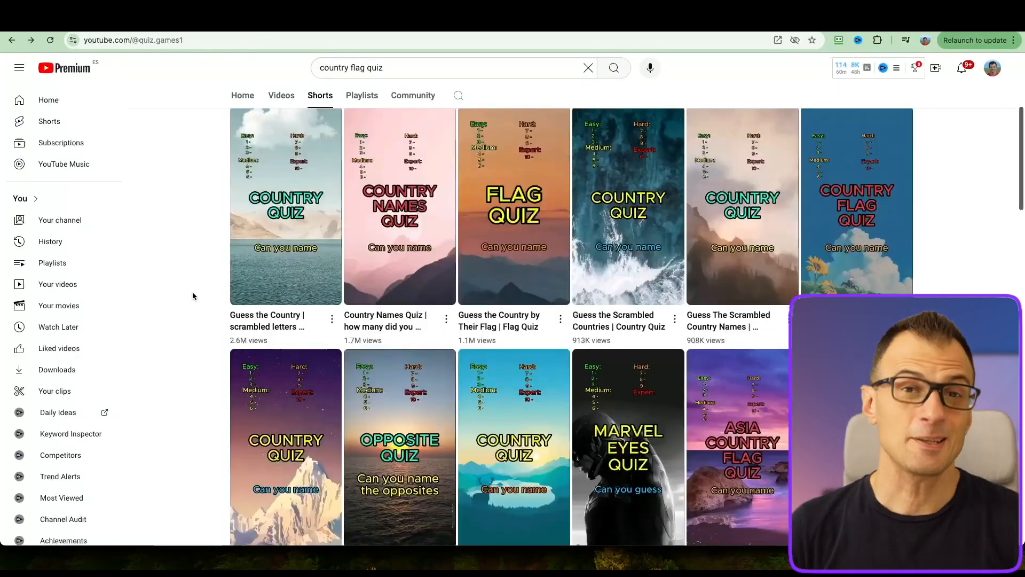
{"action": "scroll", "coordinate": [208, 299], "scroll_direction": "down", "scroll_amount": 2}
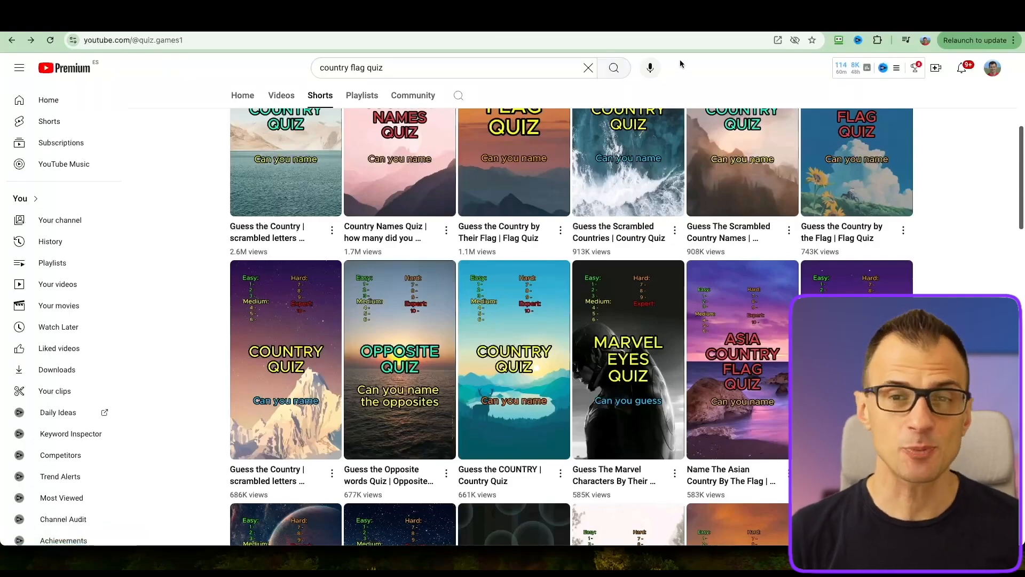
Step: Switch to the Reddit thread "YouTube Shorts RPM Increase?" and highlight the £0.06 and £0.15 per thousand views figures
{"action": "left_click", "coordinate": [759, 21]}
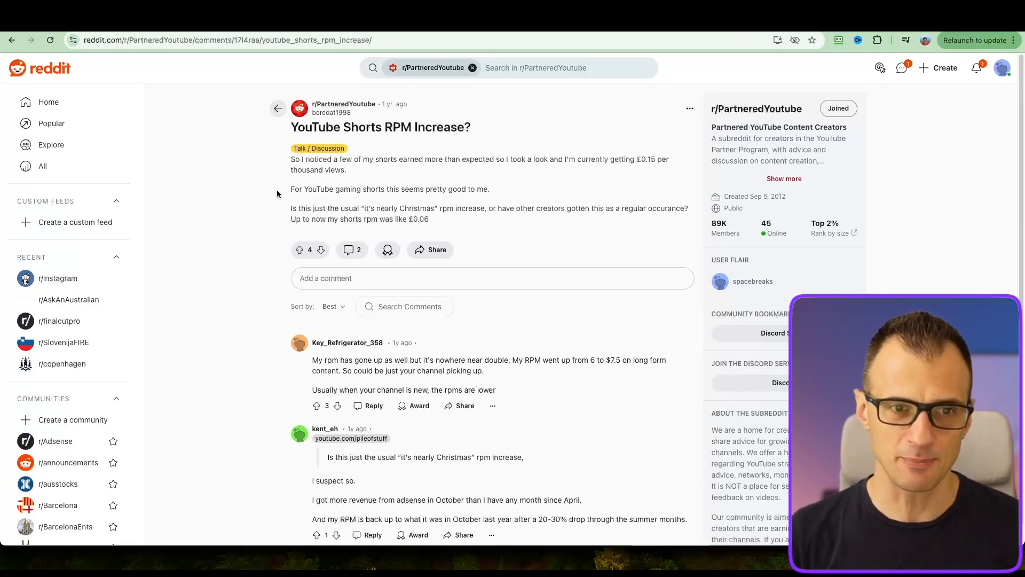
{"action": "scroll", "coordinate": [274, 201], "scroll_direction": "down", "scroll_amount": 1}
{"action": "scroll", "coordinate": [324, 209], "scroll_direction": "up", "scroll_amount": 1}
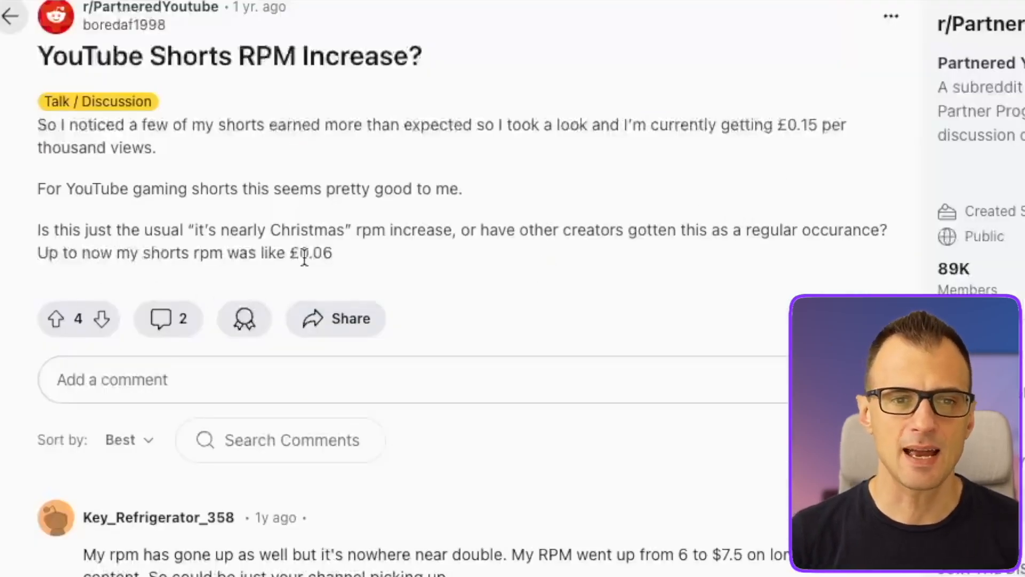
{"action": "left_click_drag", "start_coordinate": [331, 254], "coordinate": [291, 254]}
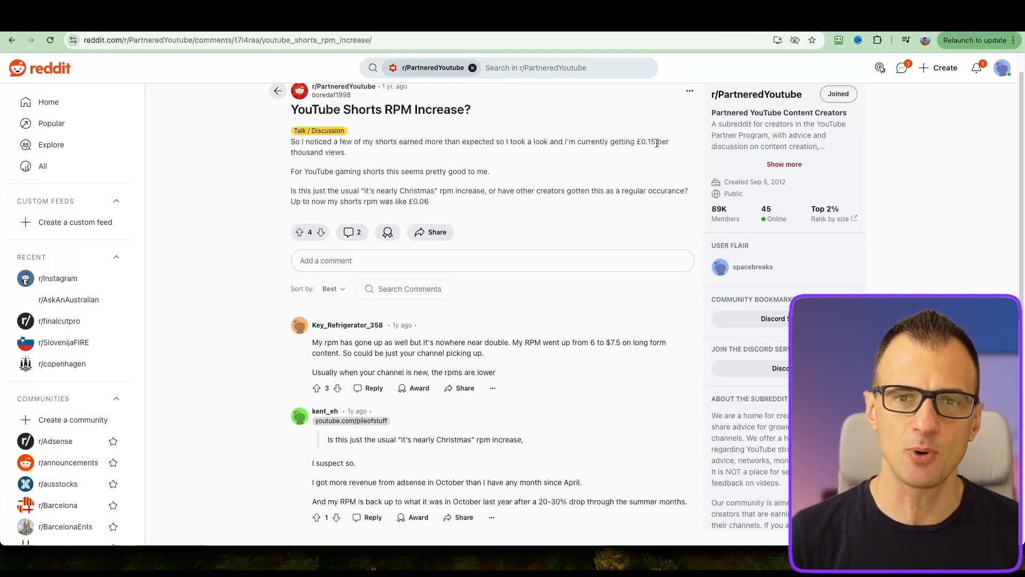
{"action": "left_click_drag", "start_coordinate": [650, 144], "coordinate": [635, 144]}
{"action": "left_click_drag", "start_coordinate": [291, 152], "coordinate": [345, 153]}
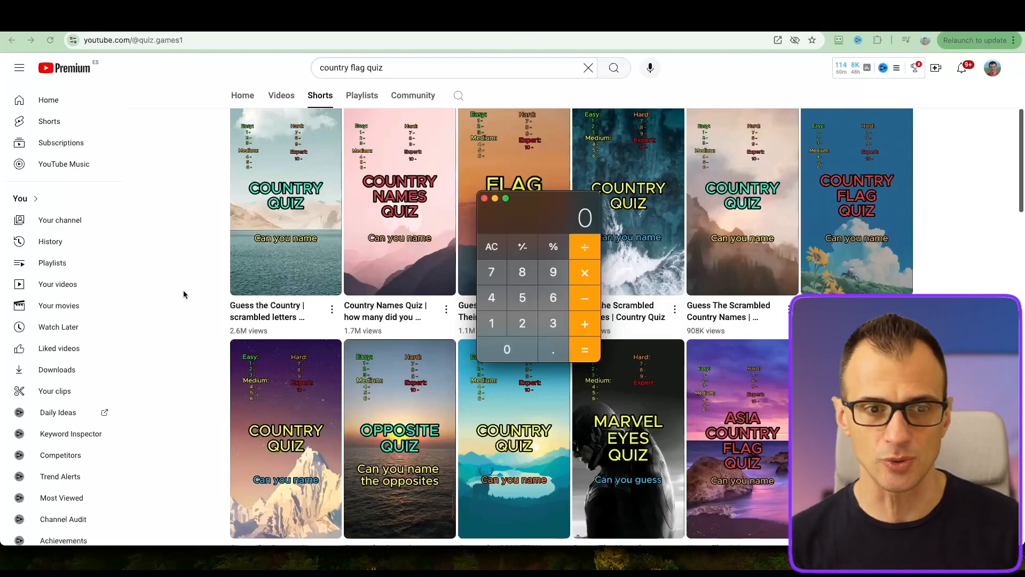
Step: Multiply 2600 by 0.05 in Calculator to estimate the earnings of the Quiz Games channel's top Short
{"action": "left_click_drag", "start_coordinate": [534, 209], "coordinate": [446, 199]}
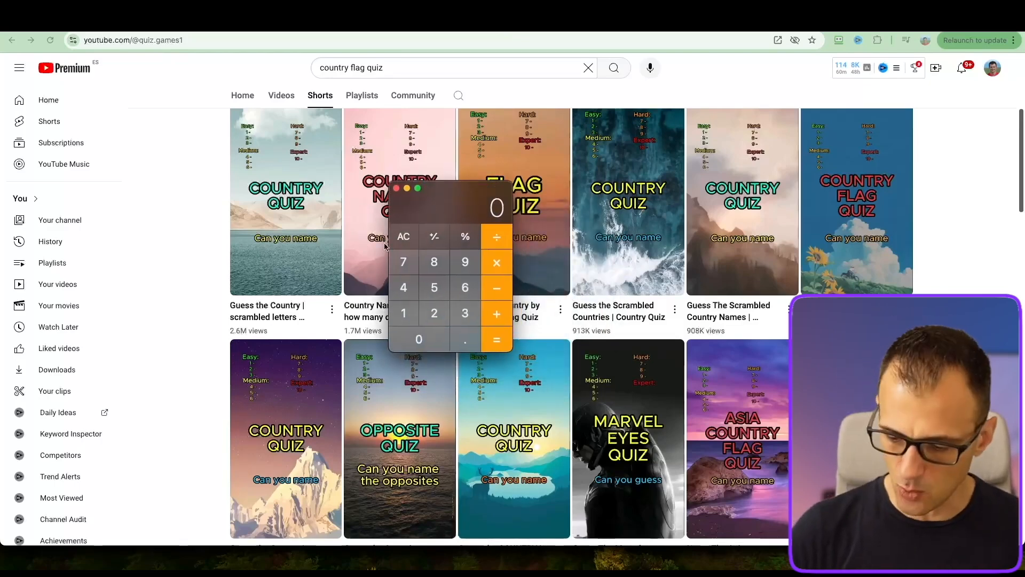
{"action": "type", "text": "2600"}
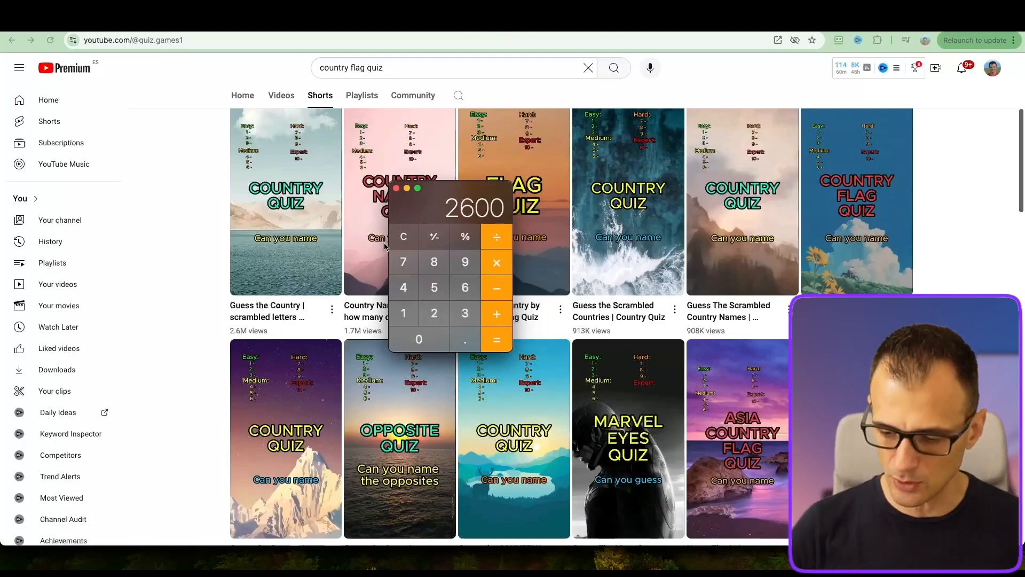
{"action": "key", "text": "Escape"}
{"action": "type", "text": "0.05"}
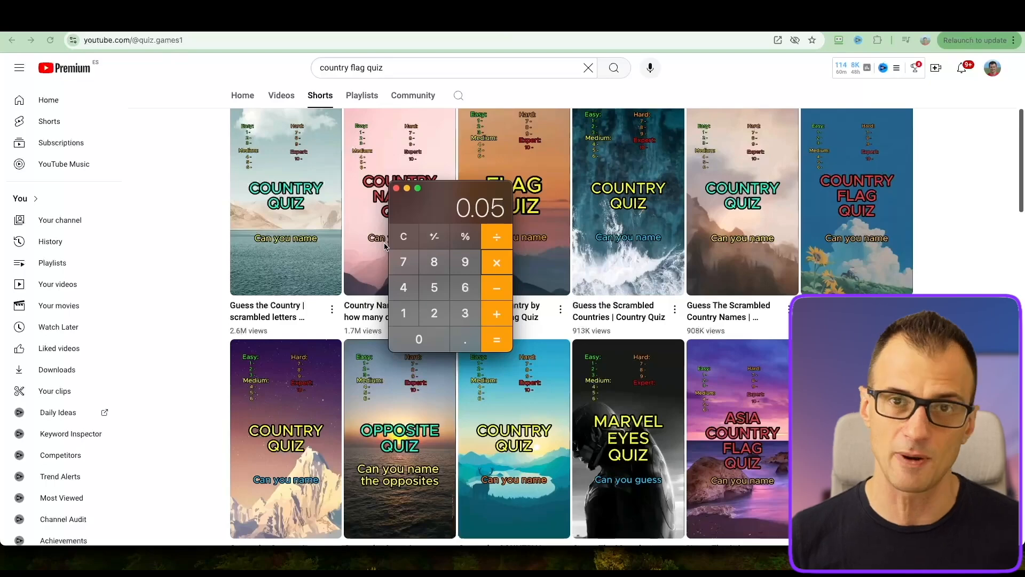
{"action": "key", "text": "Return"}
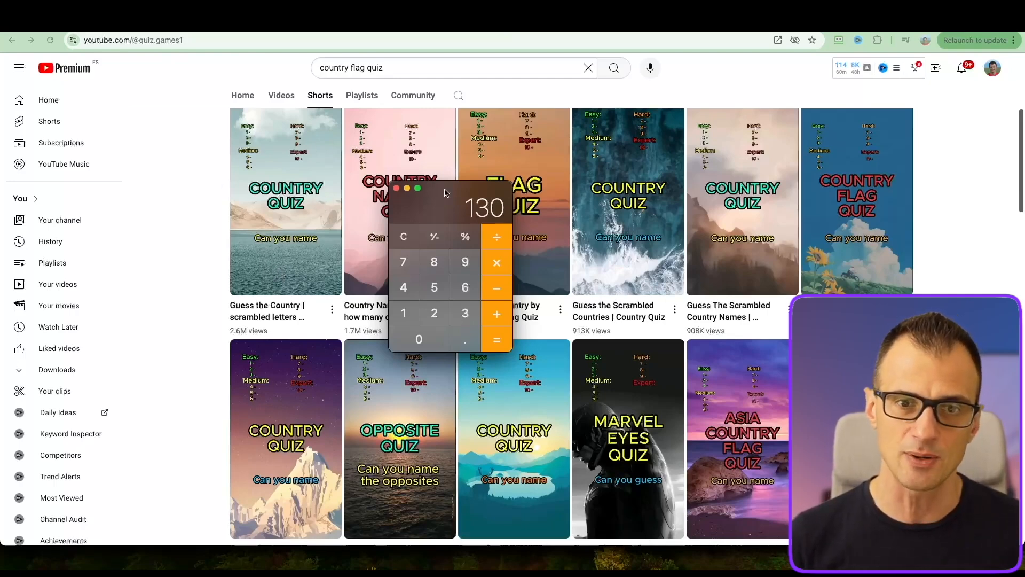
Step: Multiply 8.7 by 50 in Calculator to estimate the earnings of the WouldYouChooseRather channel's top Short
{"action": "left_click_drag", "start_coordinate": [444, 195], "coordinate": [409, 127]}
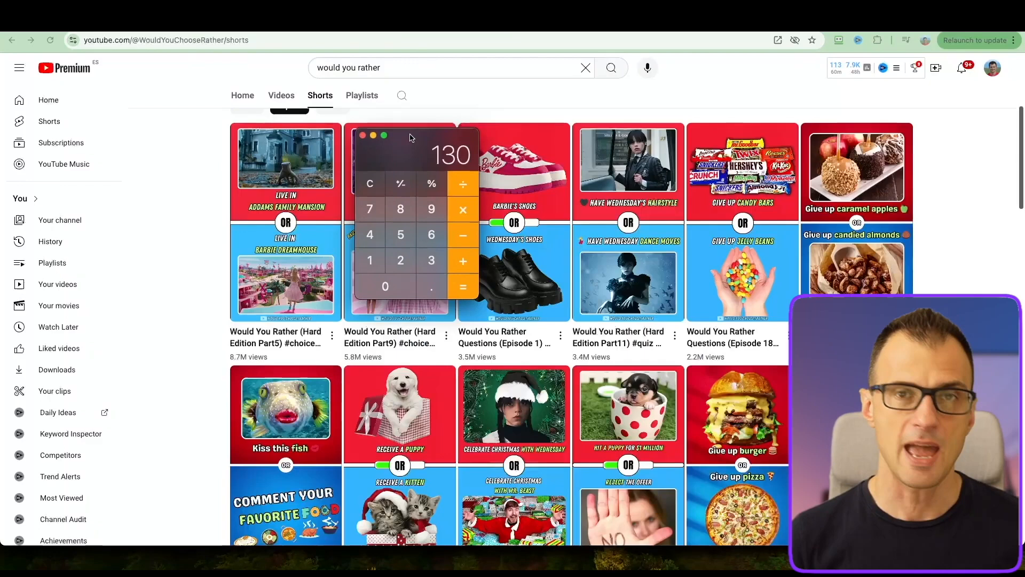
{"action": "mouse_move", "coordinate": [411, 138]}
{"action": "left_mouse_down"}
{"action": "mouse_move", "coordinate": [427, 131]}
{"action": "mouse_move", "coordinate": [419, 139]}
{"action": "left_mouse_up"}
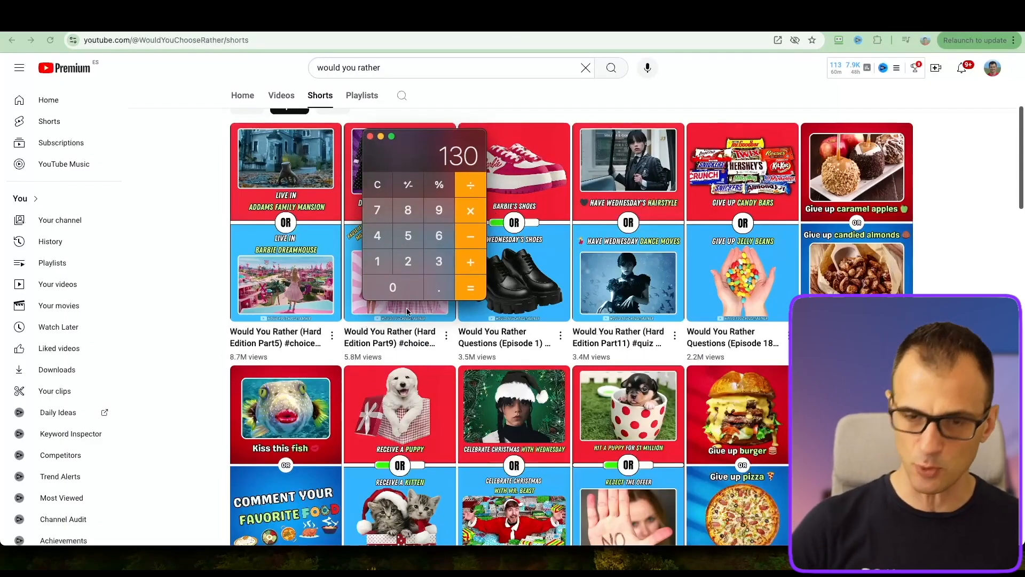
{"action": "type", "text": "8.7"}
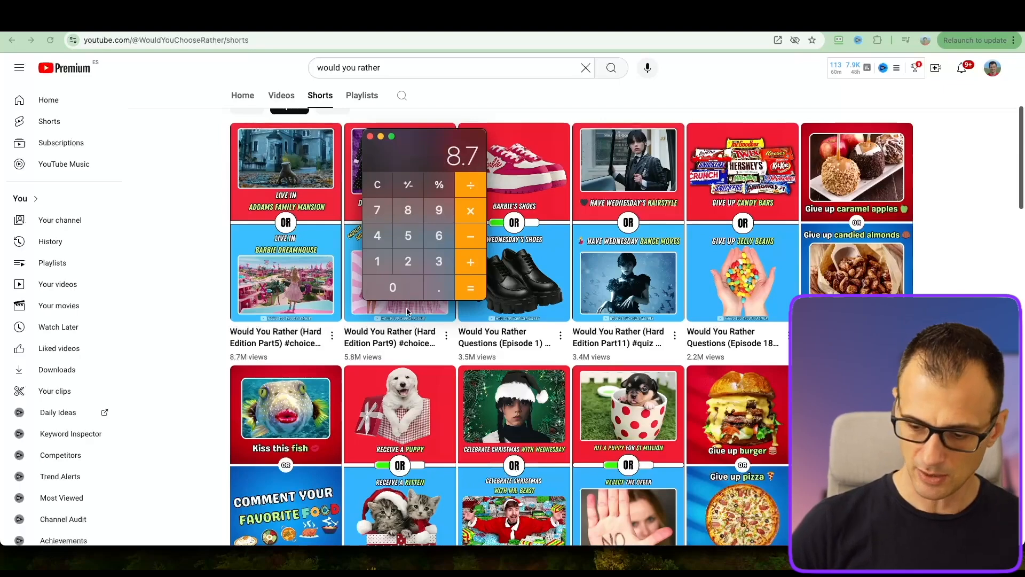
{"action": "type", "text": "*50"}
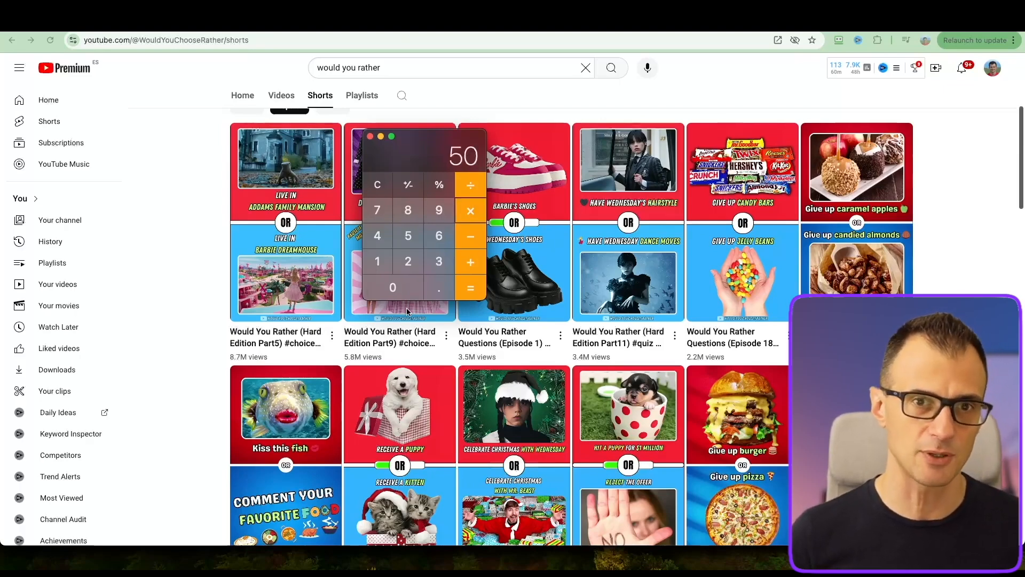
{"action": "key", "text": "Return"}
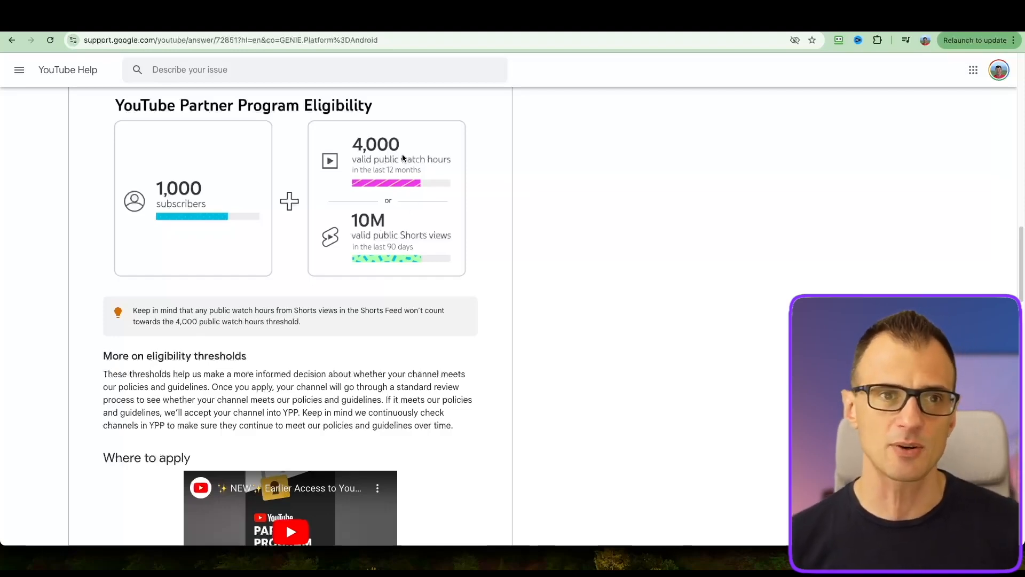
Step: Switch to the Quzer Show channel and look through the titles and view counts of its popular Shorts
{"action": "left_click", "coordinate": [494, 22]}
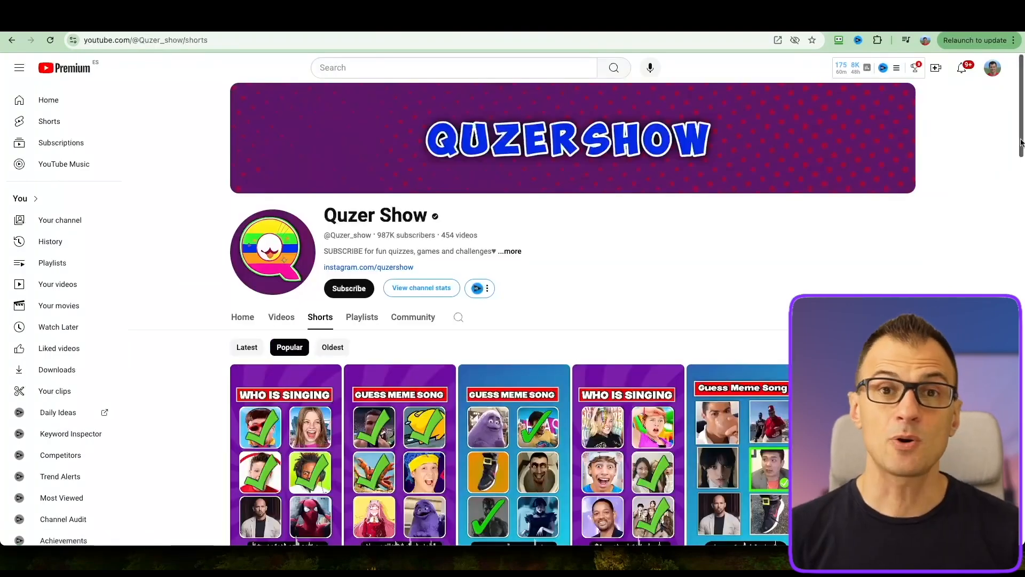
{"action": "left_click_drag", "start_coordinate": [1023, 143], "coordinate": [1022, 145]}
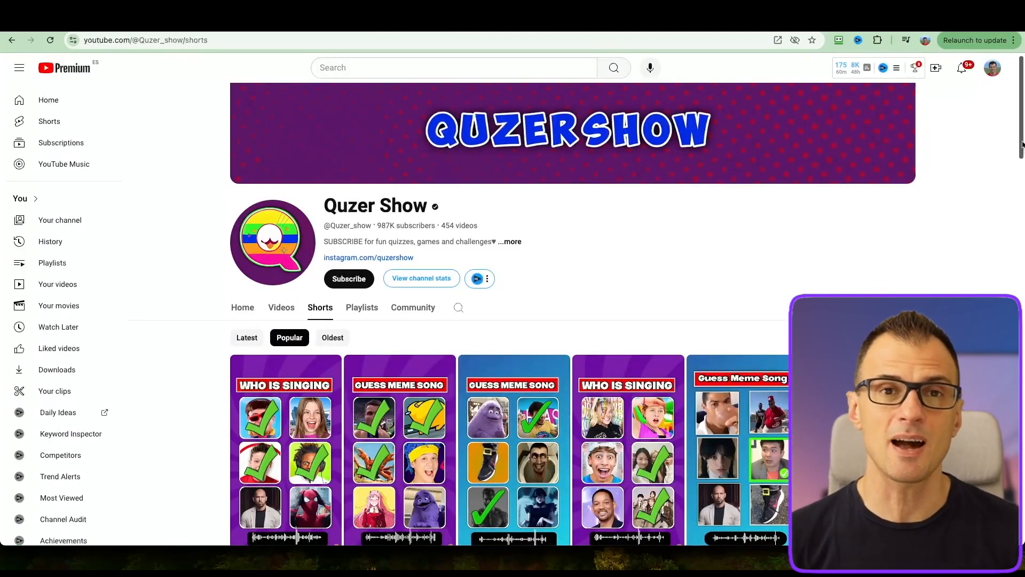
{"action": "left_click_drag", "start_coordinate": [1023, 144], "coordinate": [1018, 195]}
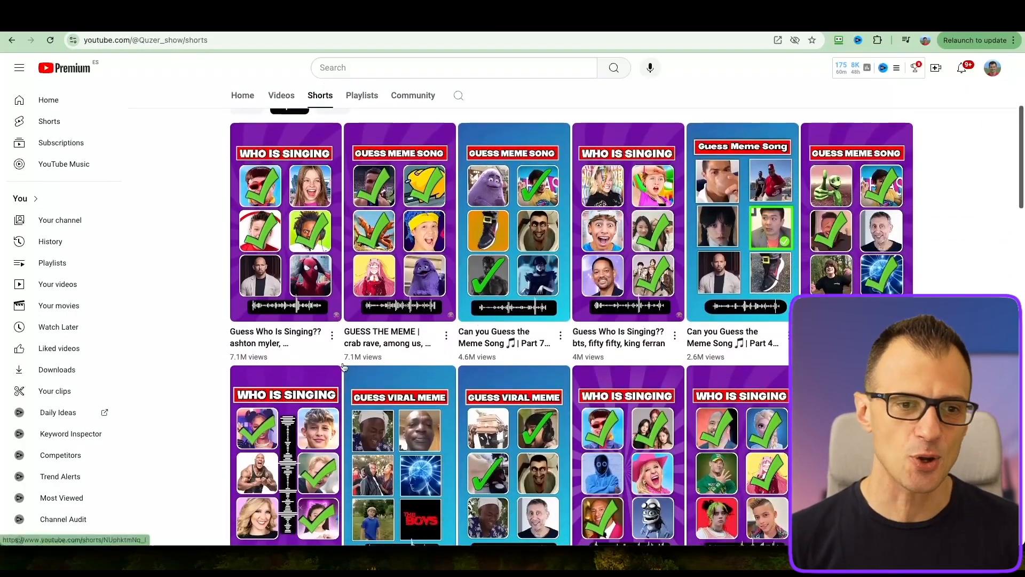
{"action": "scroll", "coordinate": [199, 355], "scroll_direction": "down", "scroll_amount": 1}
{"action": "scroll", "coordinate": [208, 345], "scroll_direction": "down", "scroll_amount": 3}
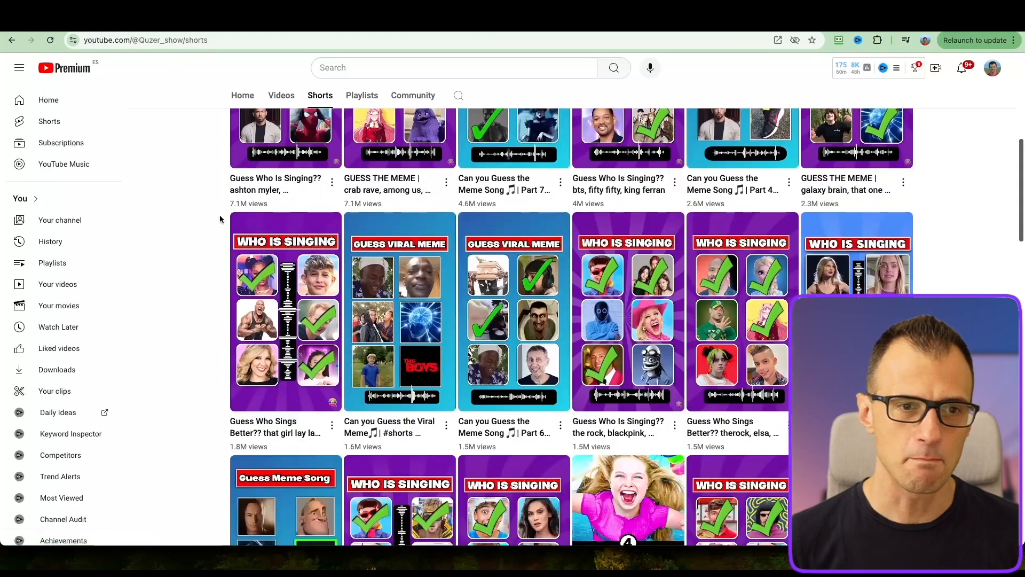
{"action": "scroll", "coordinate": [449, 209], "scroll_direction": "up", "scroll_amount": 9}
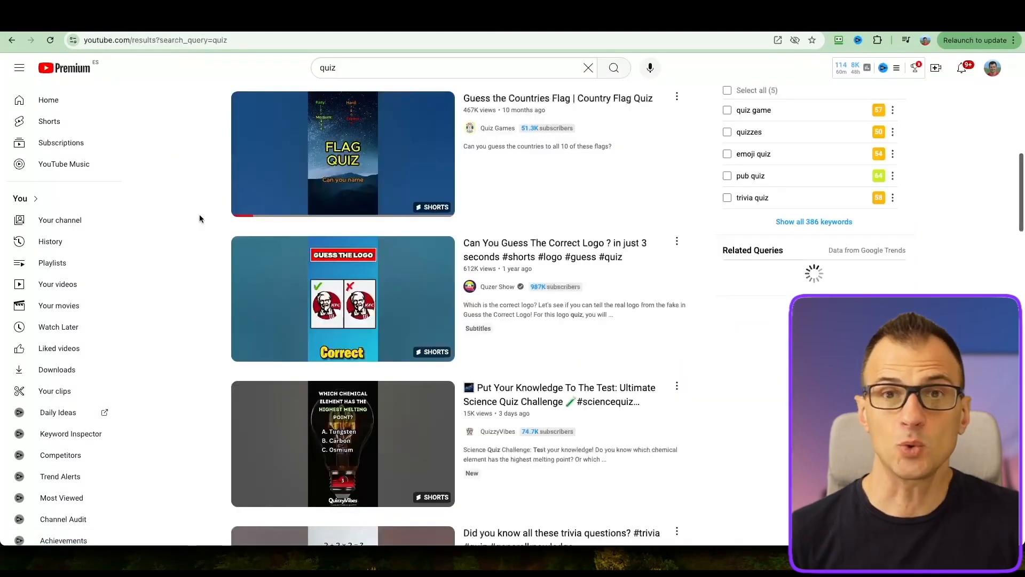
Step: Browse the Shorts results for the "quiz" search to compare formats and view counts across other channels
{"action": "scroll", "coordinate": [211, 224], "scroll_direction": "up", "scroll_amount": 10}
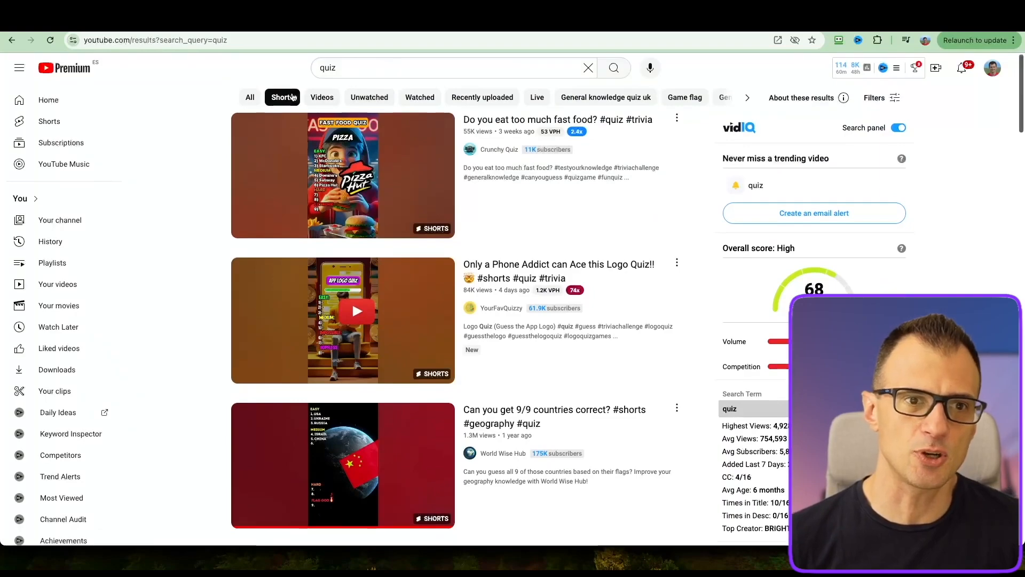
{"action": "scroll", "coordinate": [174, 162], "scroll_direction": "down", "scroll_amount": 10}
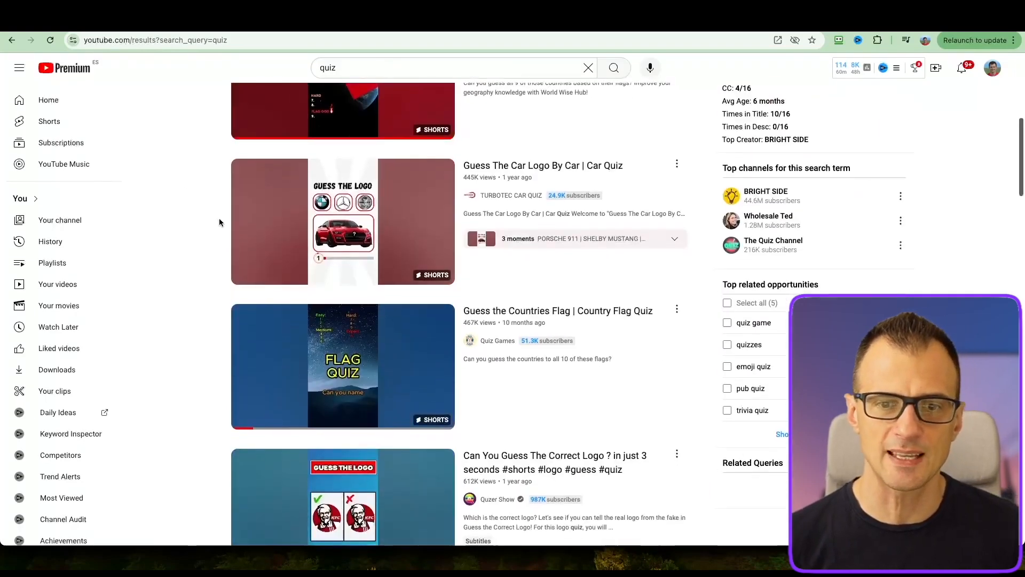
{"action": "scroll", "coordinate": [627, 323], "scroll_direction": "down", "scroll_amount": 6}
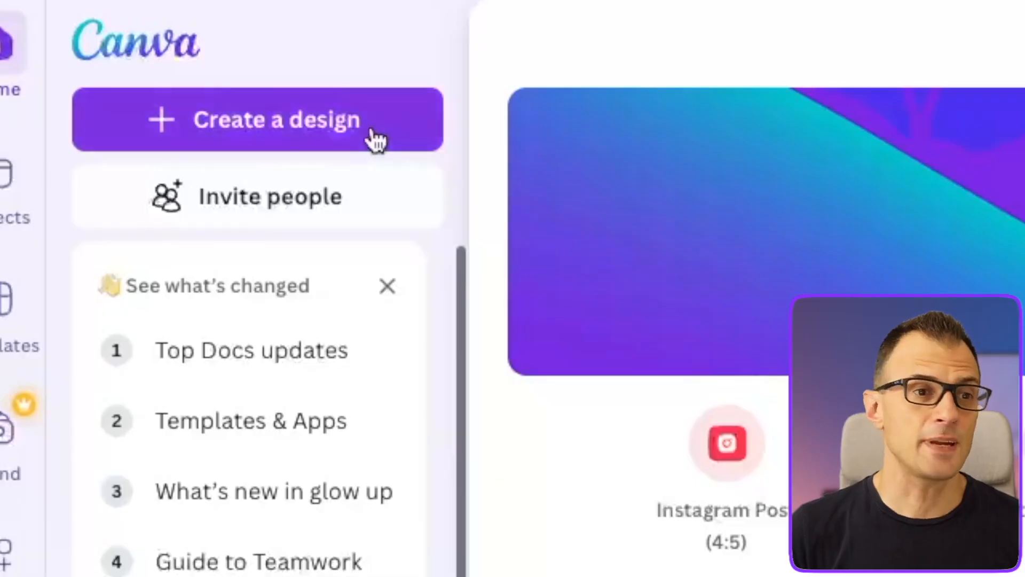
Step: Start a new design in Canva and open the Quiz Games channel's most popular Country Quiz Short as a reference
{"action": "left_click", "coordinate": [212, 136]}
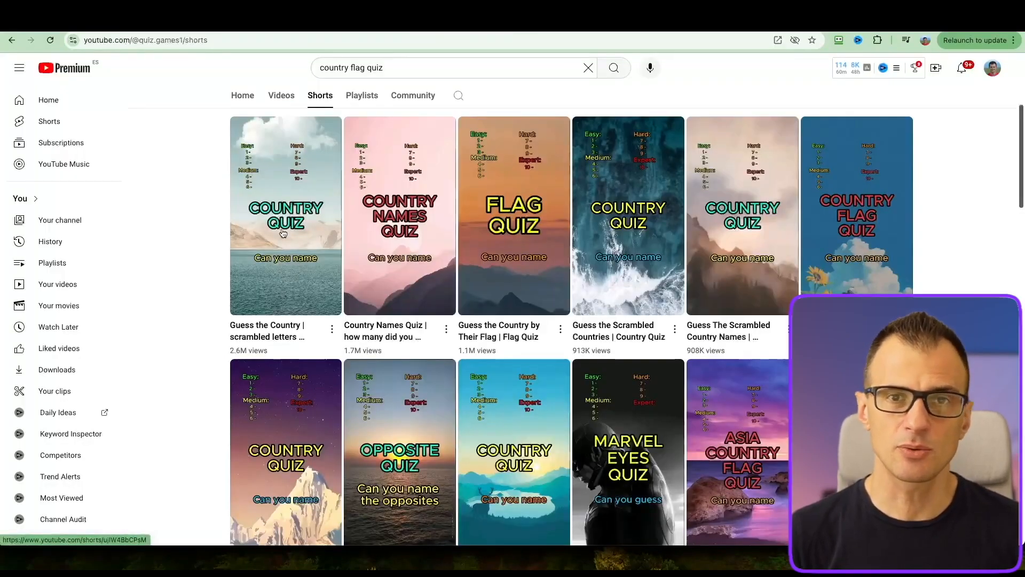
{"action": "left_click", "coordinate": [289, 220]}
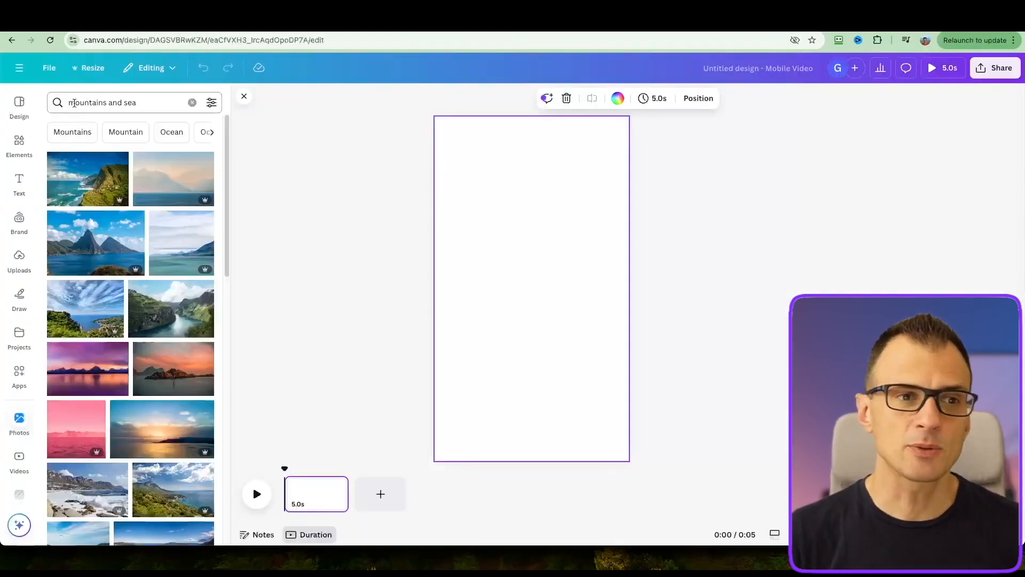
Step: Add the orange sunset rocky coast photo from the "mountains and sea" results and enlarge it to cover the whole page
{"action": "scroll", "coordinate": [116, 220], "scroll_direction": "down", "scroll_amount": 3}
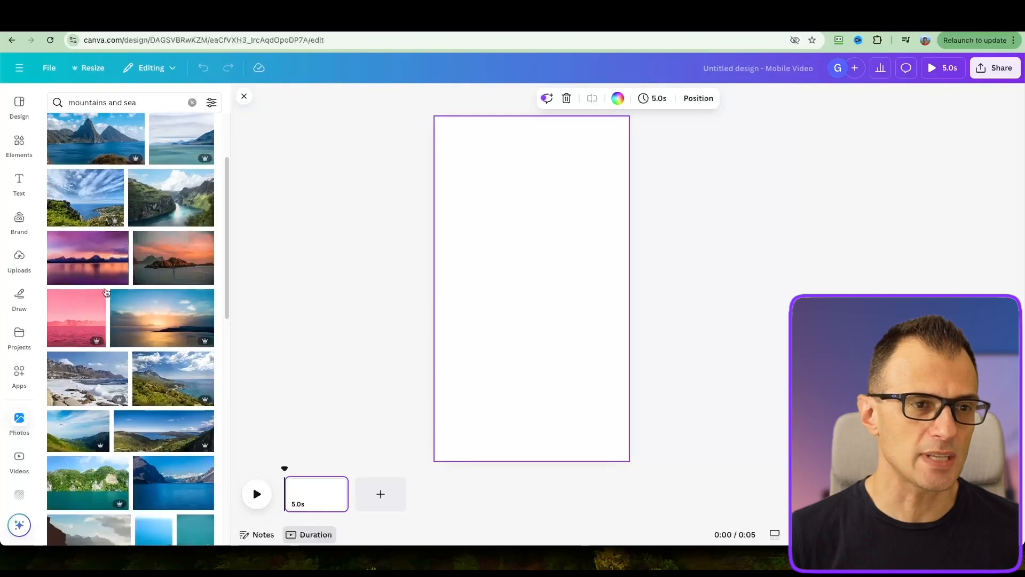
{"action": "scroll", "coordinate": [176, 278], "scroll_direction": "up", "scroll_amount": 1}
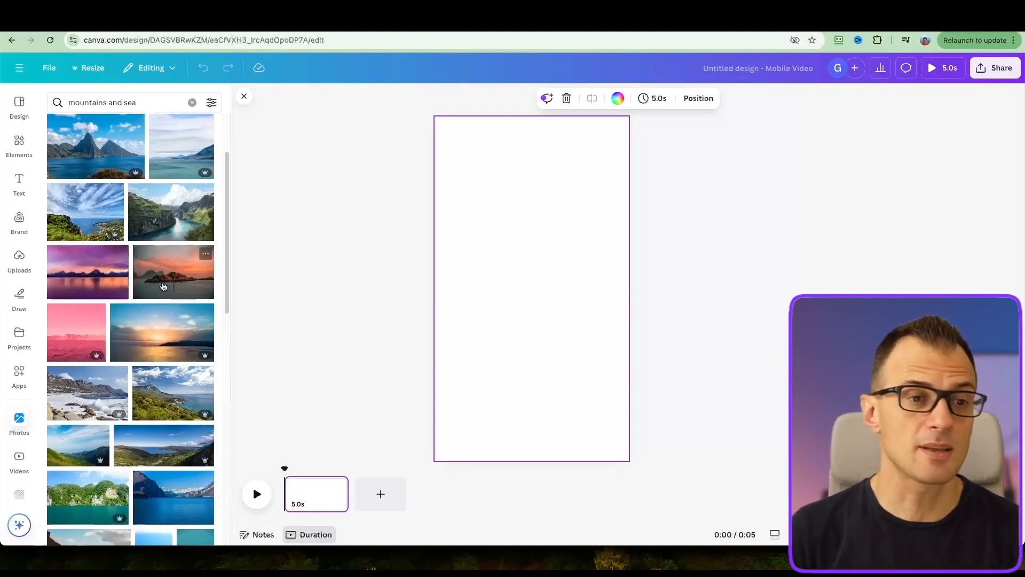
{"action": "left_click", "coordinate": [188, 284]}
{"action": "left_click_drag", "start_coordinate": [455, 238], "coordinate": [303, 69]}
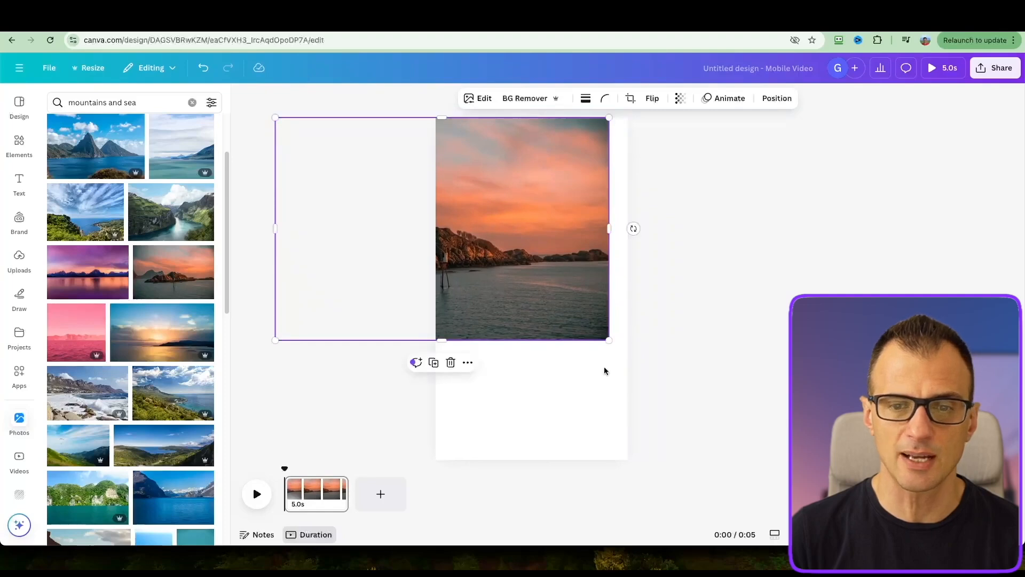
{"action": "left_click_drag", "start_coordinate": [610, 340], "coordinate": [772, 501]}
{"action": "left_click_drag", "start_coordinate": [575, 410], "coordinate": [497, 400]}
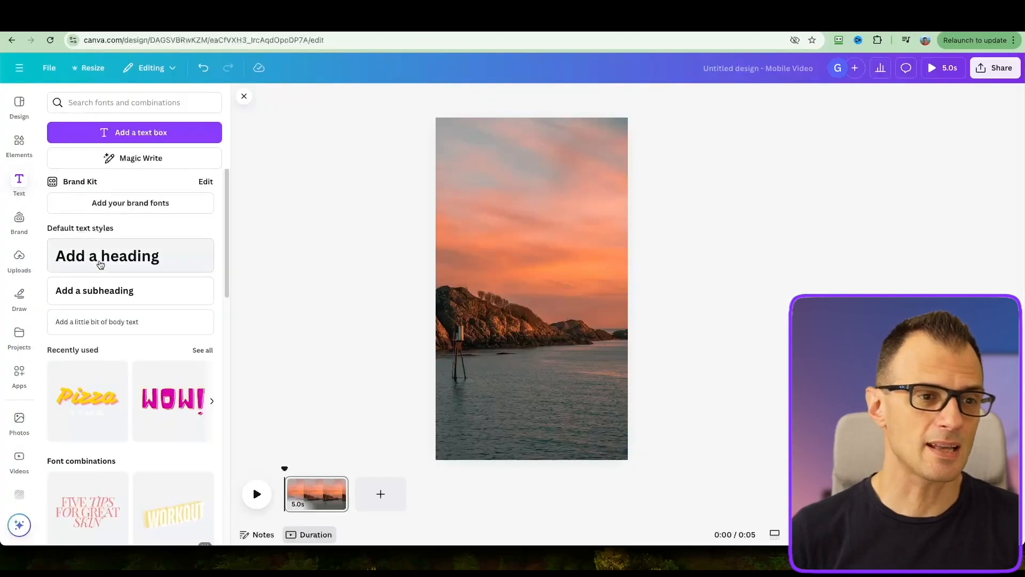
Step: Add the heading "Easy" near the page's upper left, colour it light green and shrink it to about size 48.2
{"action": "left_click", "coordinate": [112, 256]}
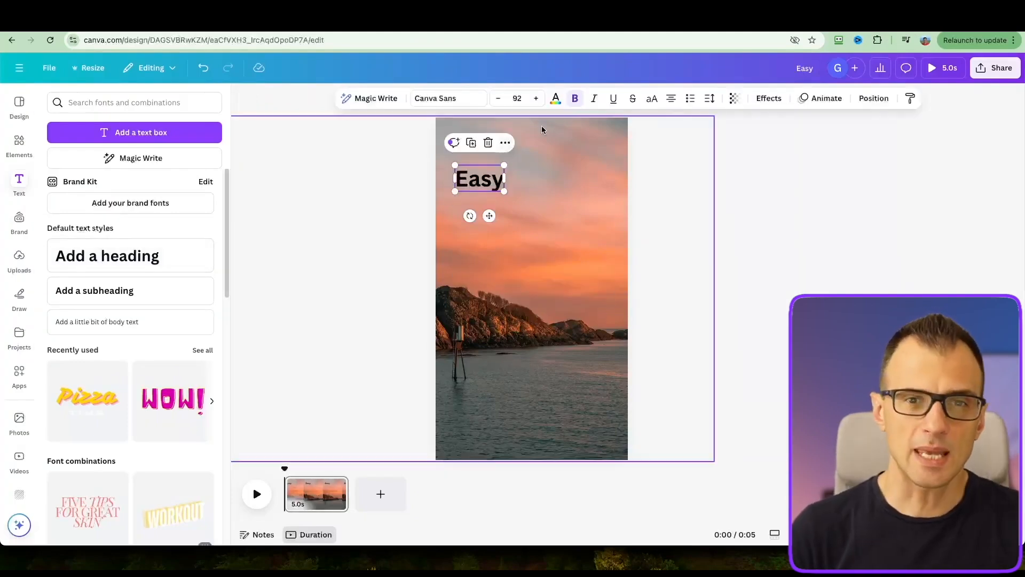
{"action": "left_click", "coordinate": [555, 99]}
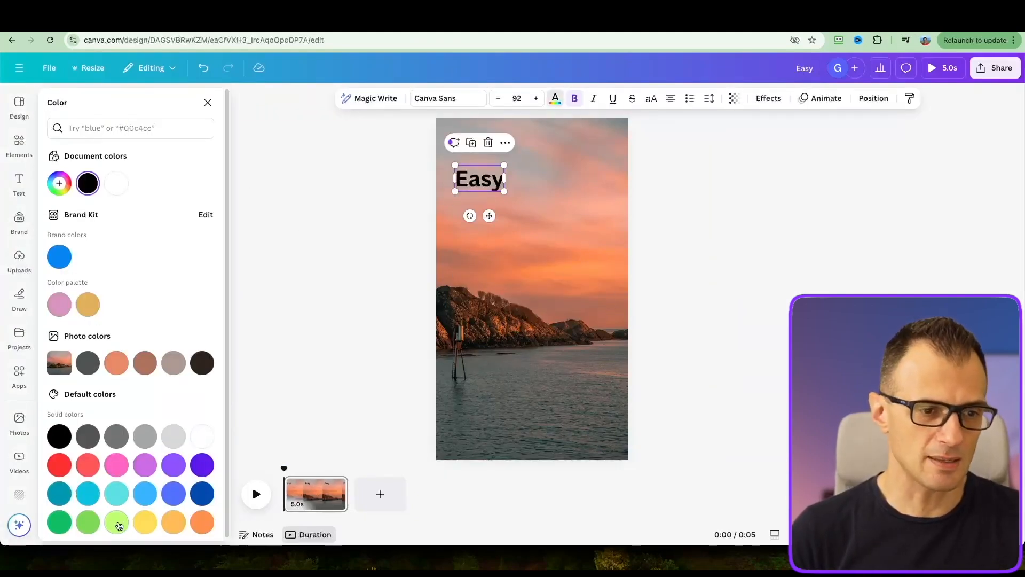
{"action": "left_click", "coordinate": [116, 522]}
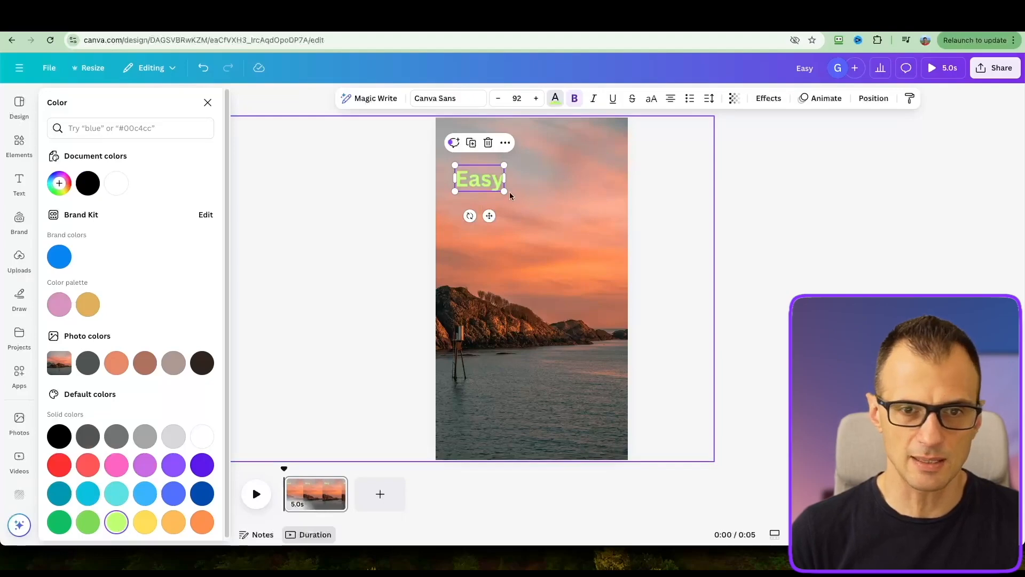
{"action": "left_click_drag", "start_coordinate": [505, 191], "coordinate": [490, 183]}
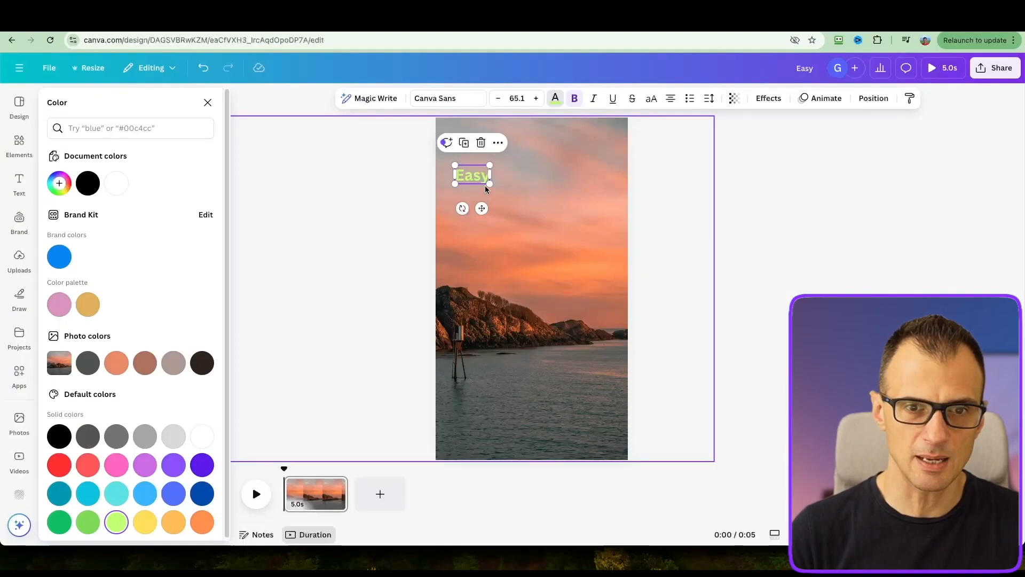
{"action": "left_click_drag", "start_coordinate": [490, 183], "coordinate": [477, 180]}
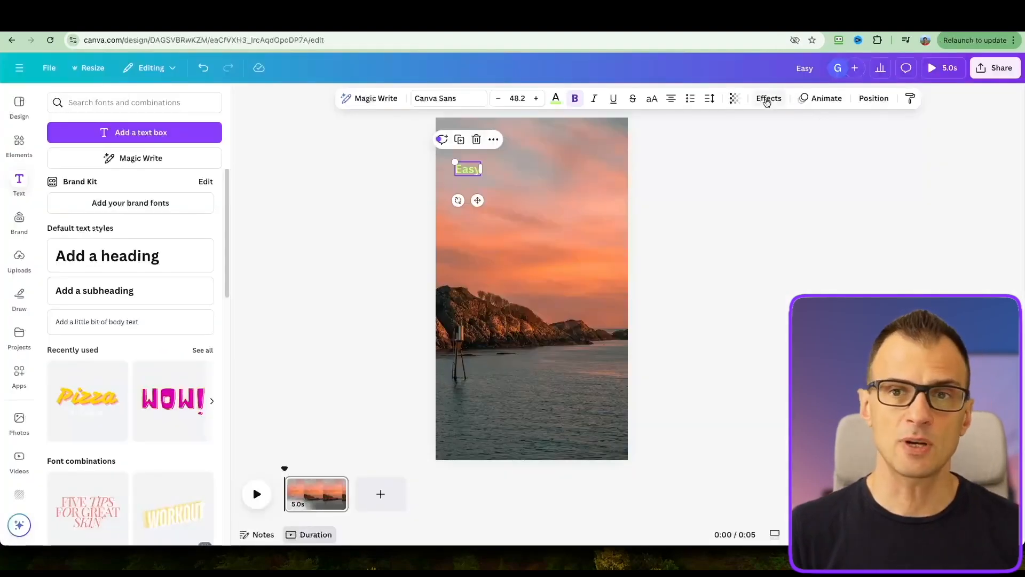
Step: Apply the Outline text effect to the Easy heading in black with a thickness of 101
{"action": "left_click", "coordinate": [768, 98]}
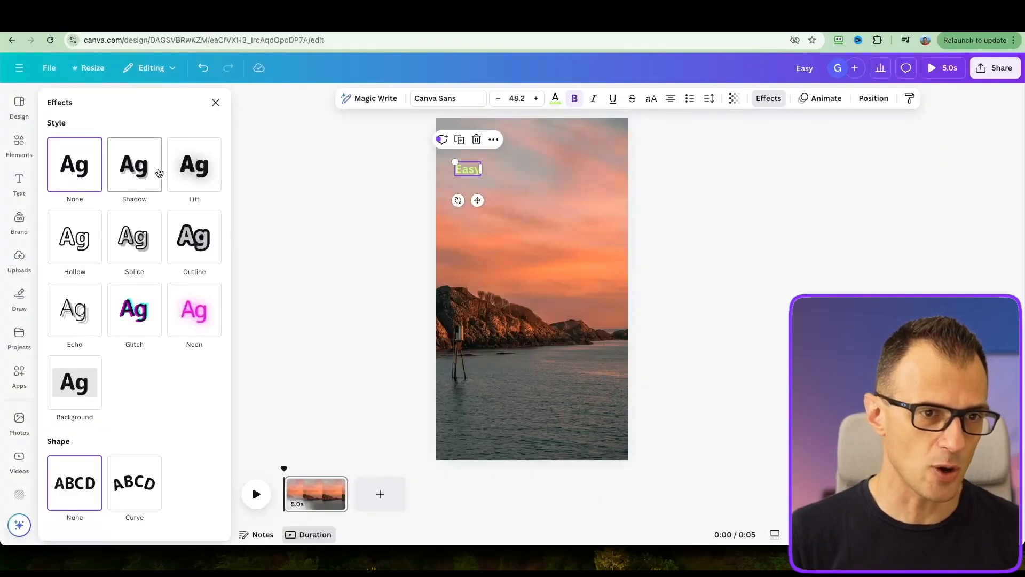
{"action": "left_click", "coordinate": [195, 241]}
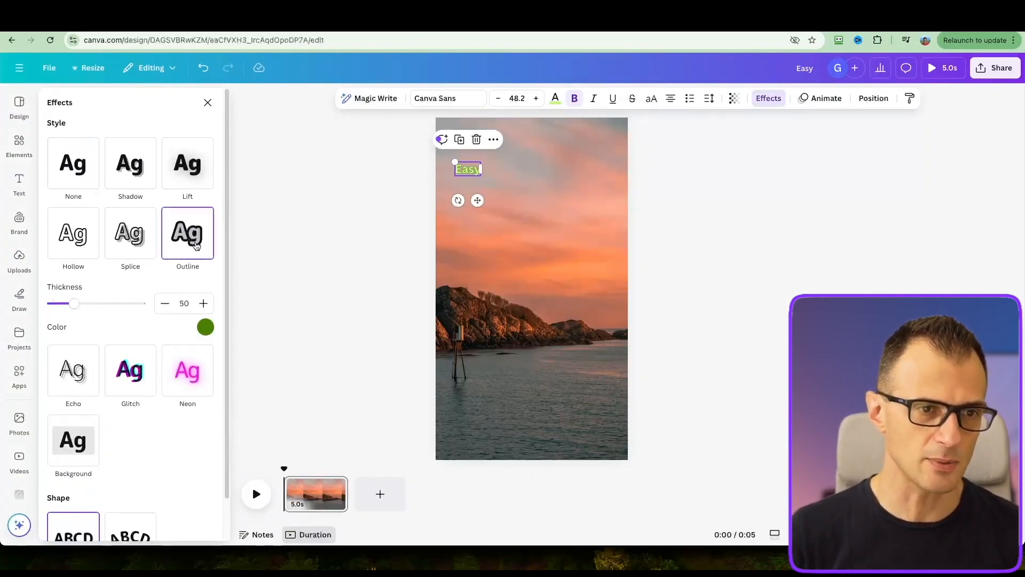
{"action": "left_click_drag", "start_coordinate": [75, 303], "coordinate": [118, 304]}
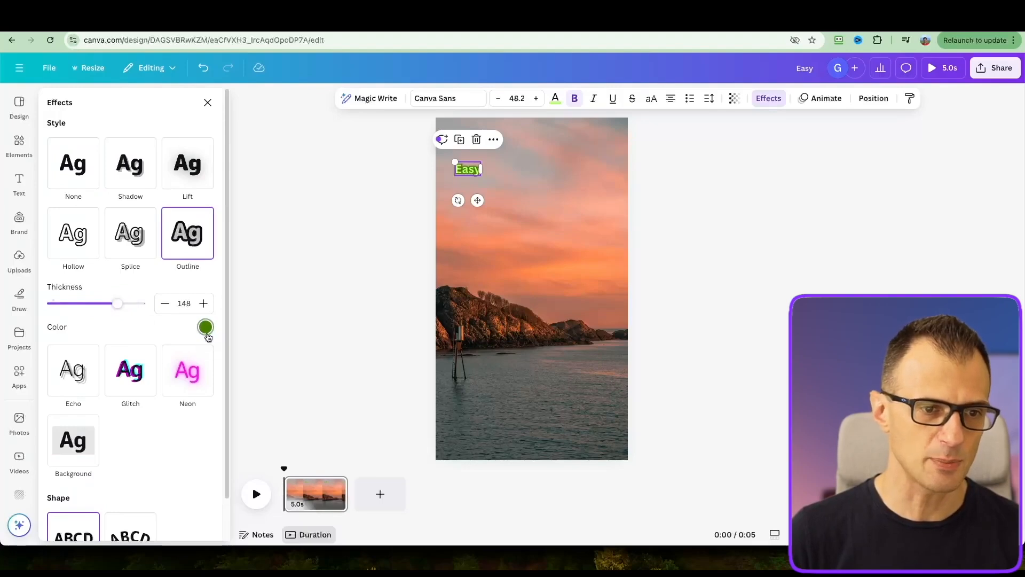
{"action": "left_click", "coordinate": [206, 328]}
{"action": "scroll", "coordinate": [132, 396], "scroll_direction": "down", "scroll_amount": 3}
{"action": "left_click", "coordinate": [59, 441]}
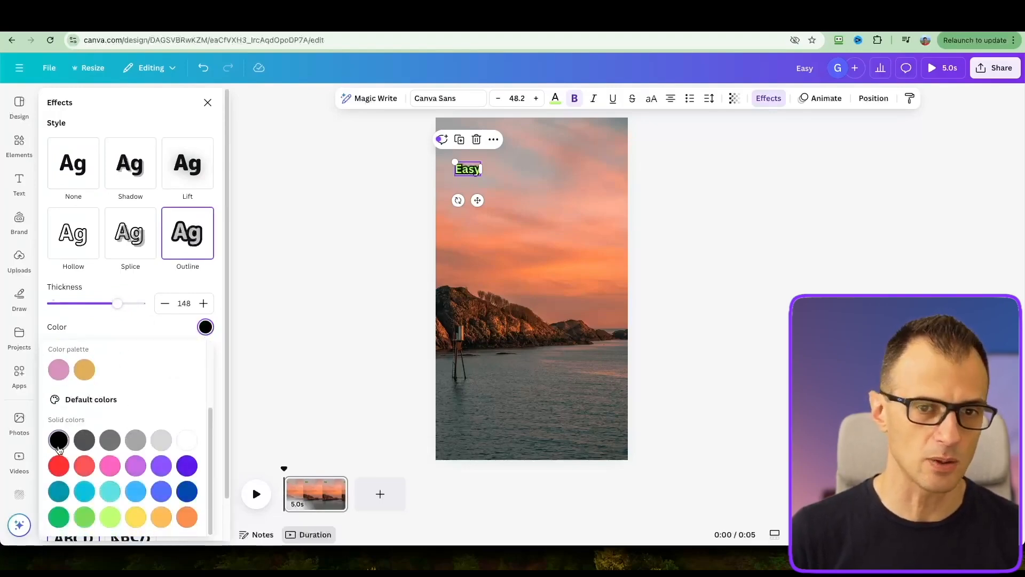
{"action": "left_click_drag", "start_coordinate": [118, 304], "coordinate": [97, 313]}
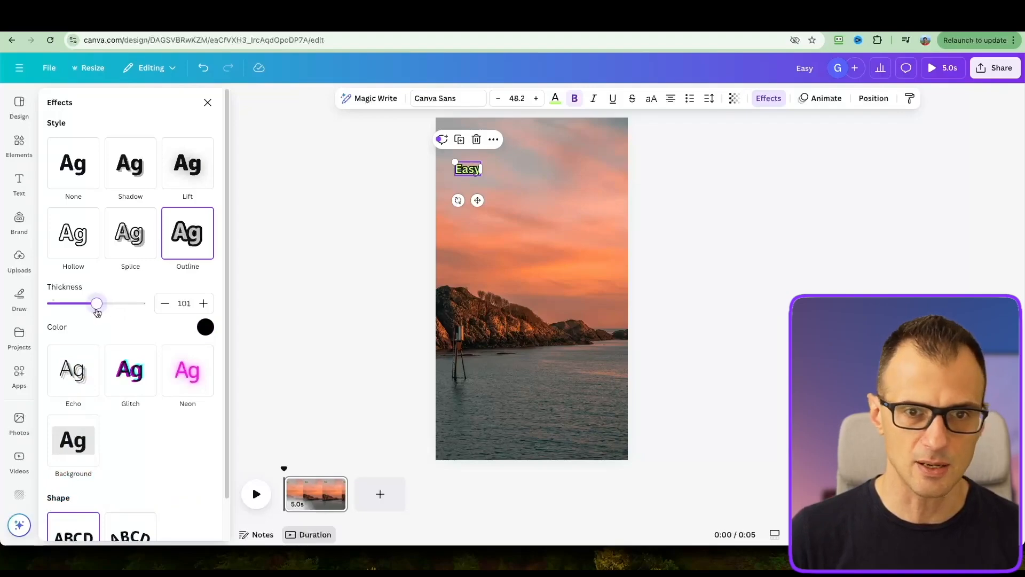
{"action": "left_click", "coordinate": [361, 223]}
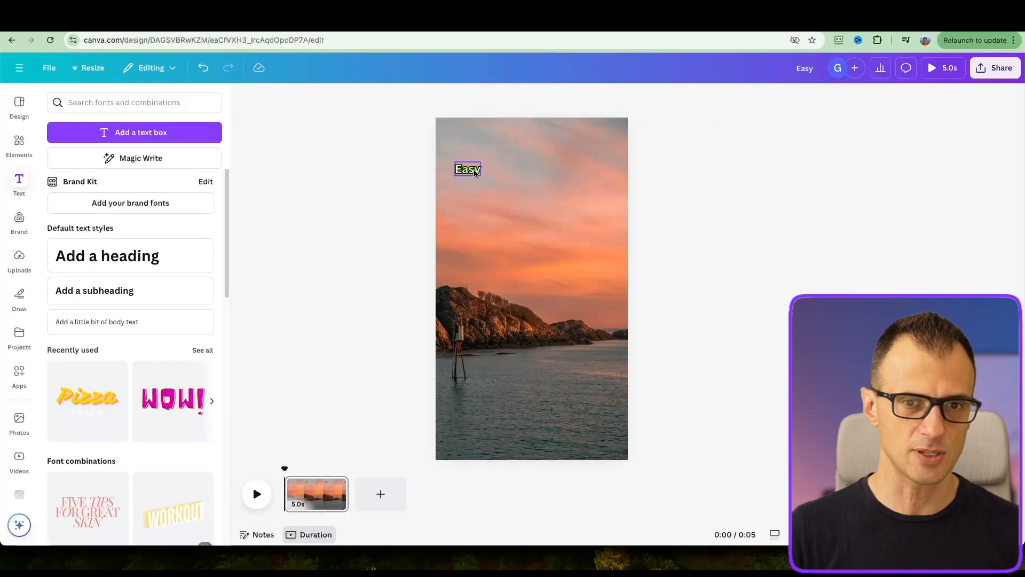
Step: Build numbered lines "1:", "2:" and "3:" below the Easy heading from copies of its text, aligned with its left edge
{"action": "right_click", "coordinate": [473, 172]}
{"action": "left_click", "coordinate": [508, 252]}
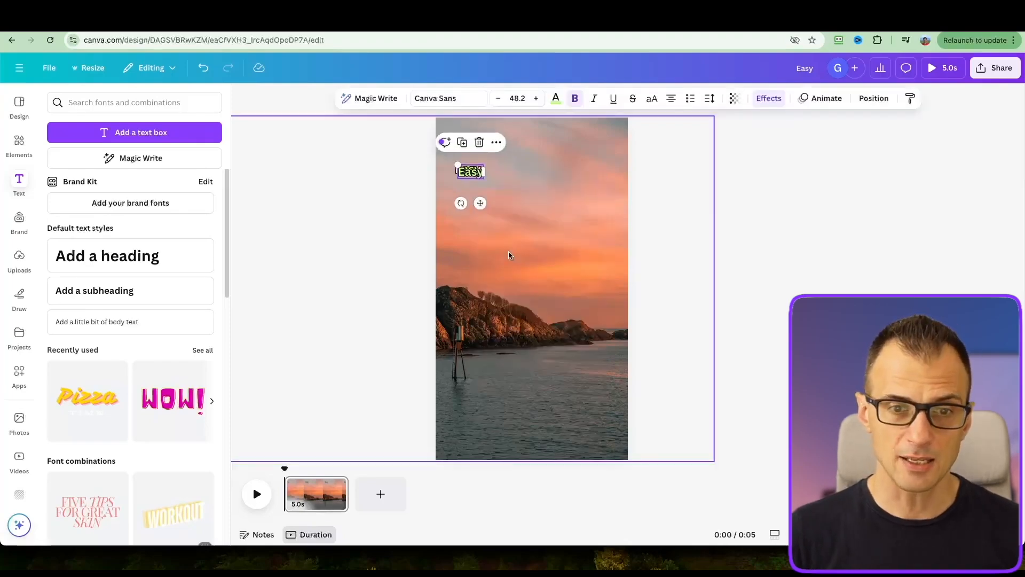
{"action": "left_click_drag", "start_coordinate": [472, 172], "coordinate": [467, 185]}
{"action": "double_click", "coordinate": [466, 185]}
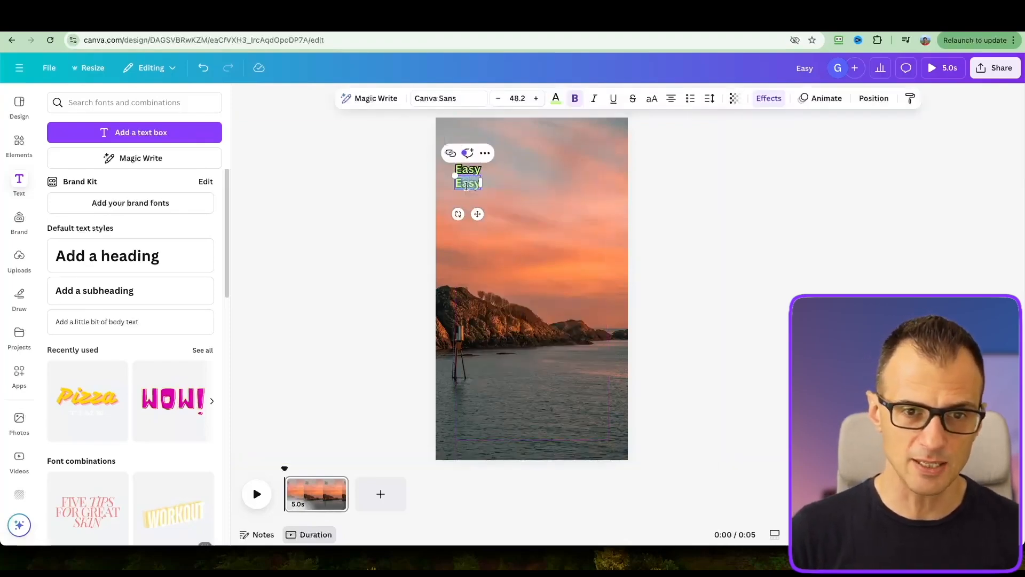
{"action": "type", "text": "1."}
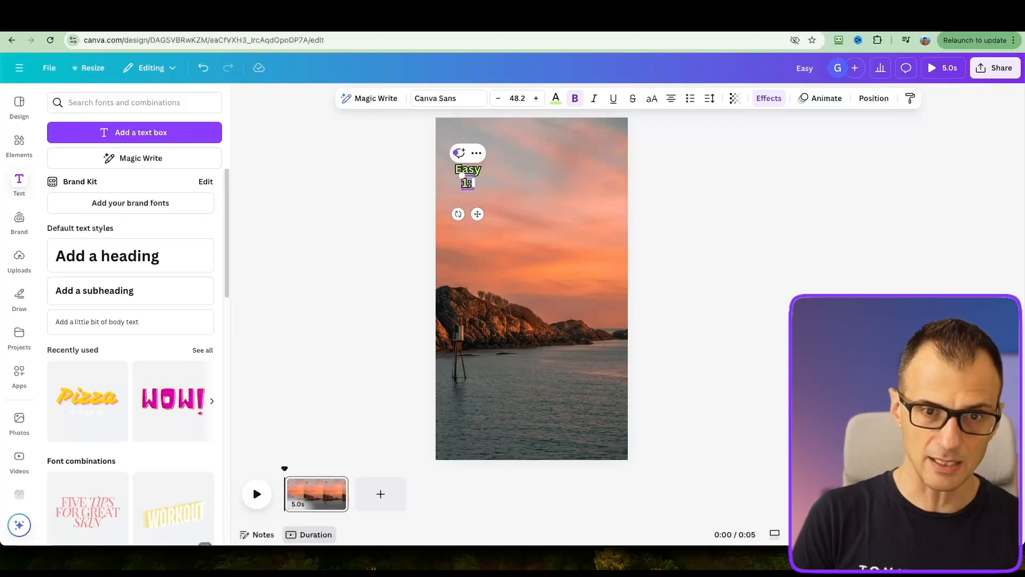
{"action": "mouse_move", "coordinate": [469, 183]}
{"action": "left_mouse_down"}
{"action": "mouse_move", "coordinate": [471, 222]}
{"action": "mouse_move", "coordinate": [460, 201]}
{"action": "left_mouse_up"}
{"action": "left_click", "coordinate": [543, 176]}
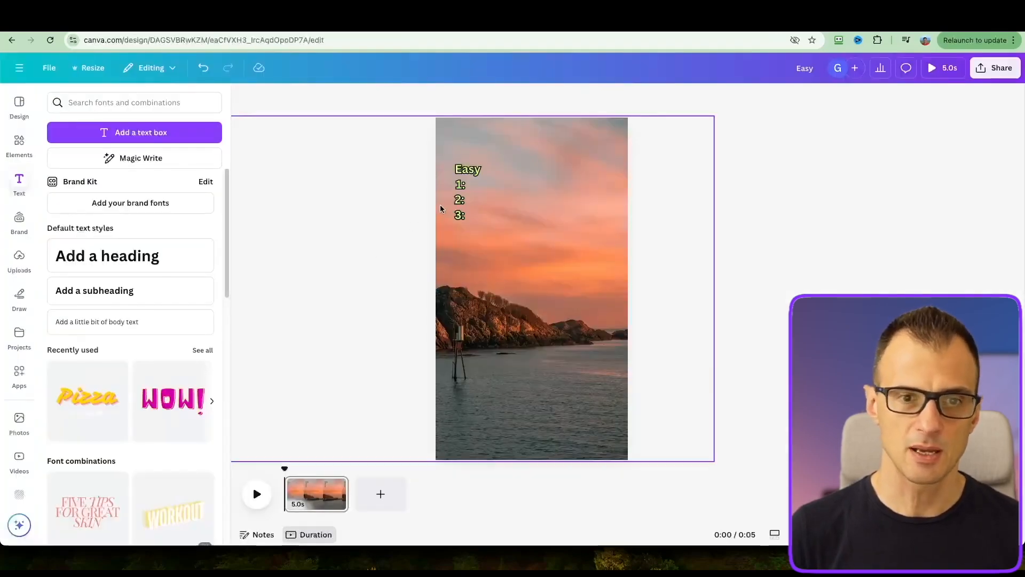
Step: Copy the Easy heading with its three numbered lines, place the copy directly below the original and colour it yellow
{"action": "left_click_drag", "start_coordinate": [396, 158], "coordinate": [489, 229]}
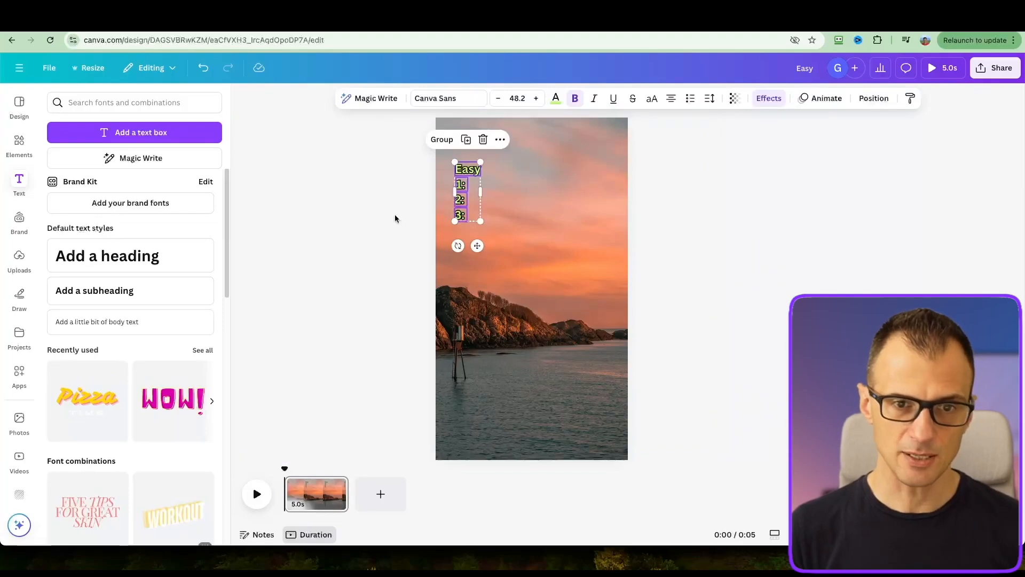
{"action": "left_click", "coordinate": [345, 218]}
{"action": "key", "text": "ctrl+v"}
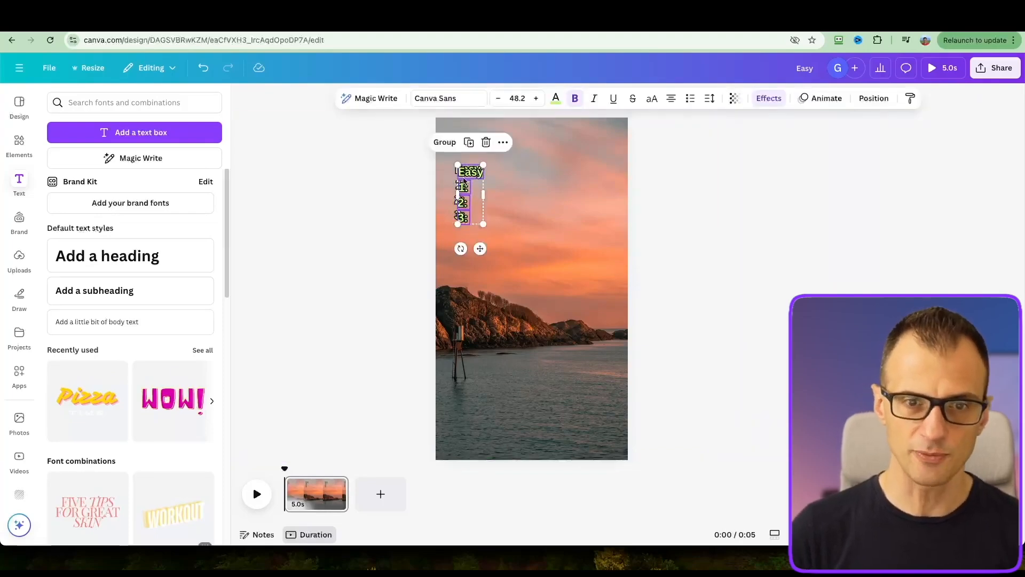
{"action": "left_click_drag", "start_coordinate": [460, 182], "coordinate": [462, 238]}
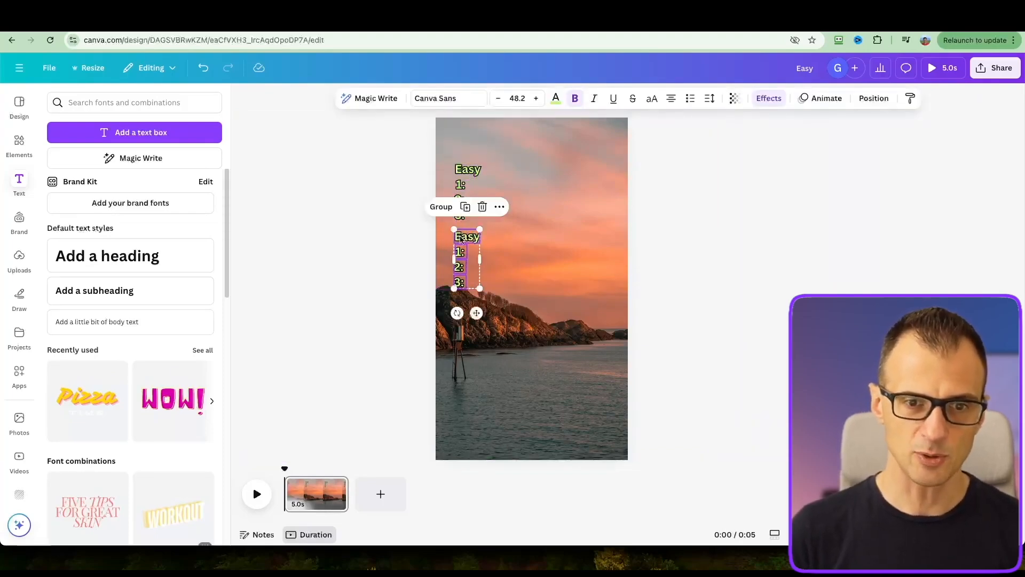
{"action": "left_click", "coordinate": [556, 98]}
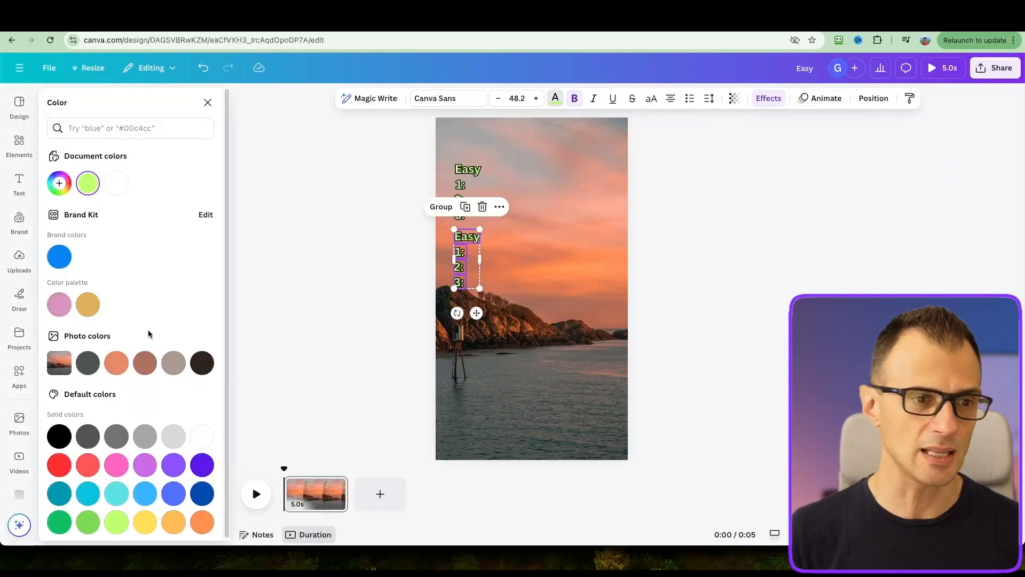
{"action": "left_click", "coordinate": [140, 525]}
{"action": "left_click", "coordinate": [335, 229]}
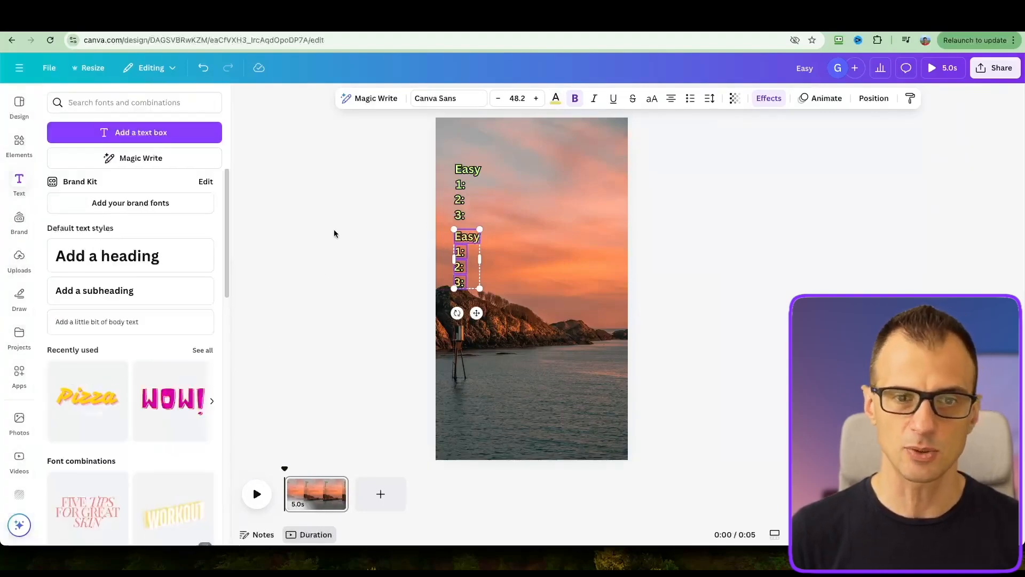
Step: Rename the copied yellow Easy heading to "Medium" and align its left edge with the numbered lines
{"action": "left_click", "coordinate": [451, 235]}
{"action": "double_click", "coordinate": [460, 236]}
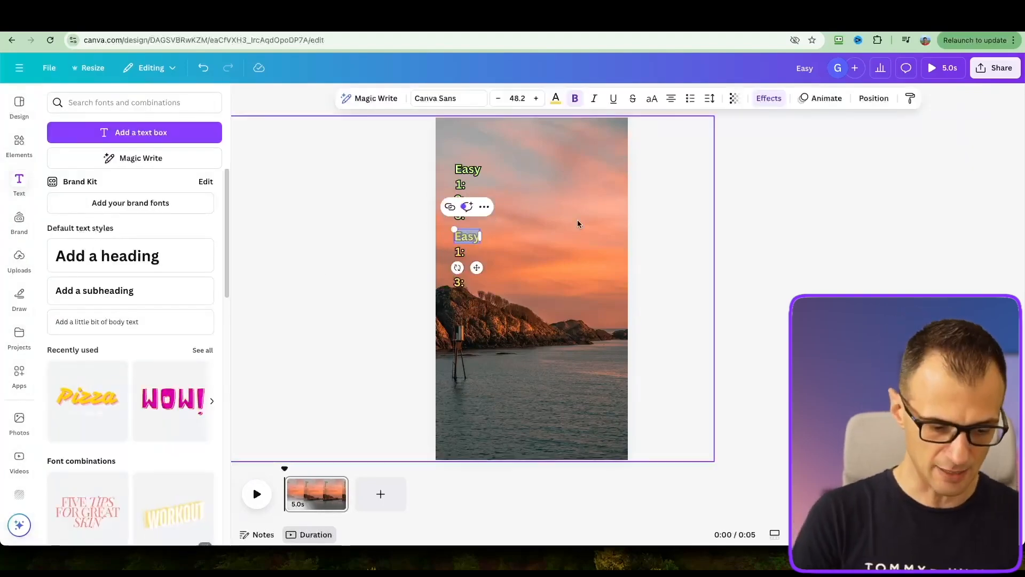
{"action": "type", "text": "Medium"}
{"action": "left_click", "coordinate": [403, 197]}
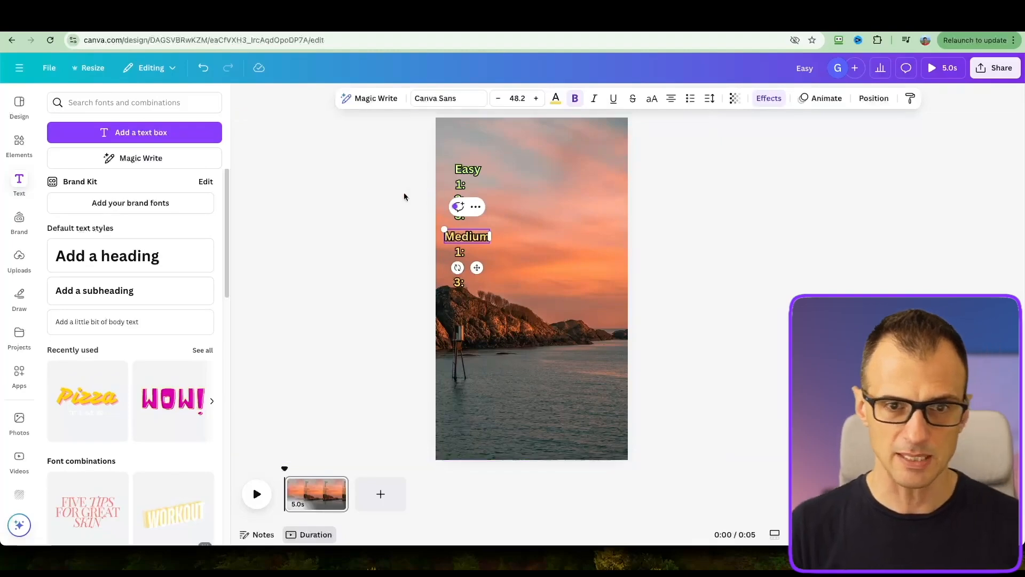
{"action": "left_click_drag", "start_coordinate": [462, 236], "coordinate": [473, 236]}
Step: Renumber the three lines under the Medium heading to "4:", "5:" and "6:"
{"action": "left_click", "coordinate": [461, 251]}
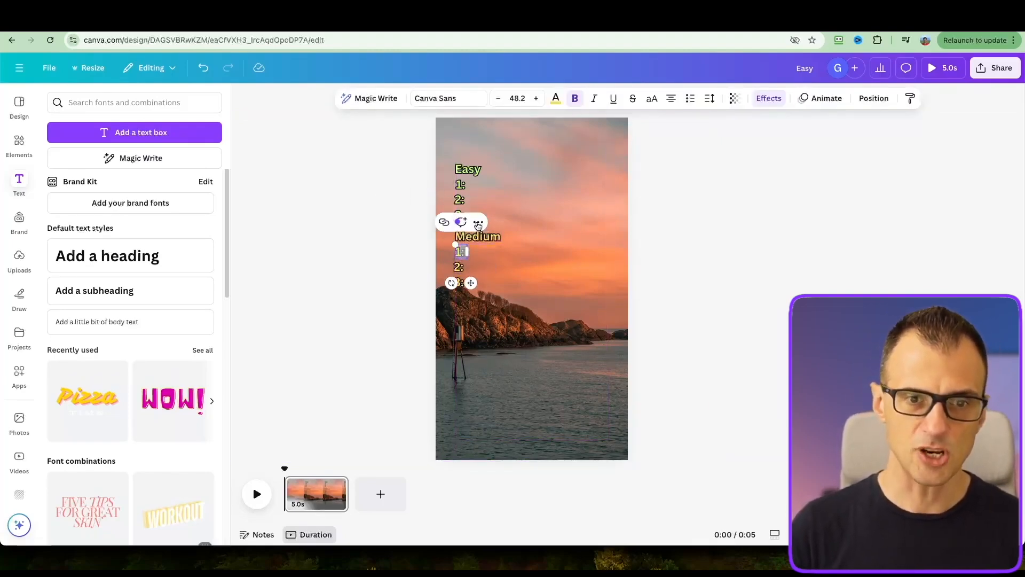
{"action": "left_click", "coordinate": [465, 251]}
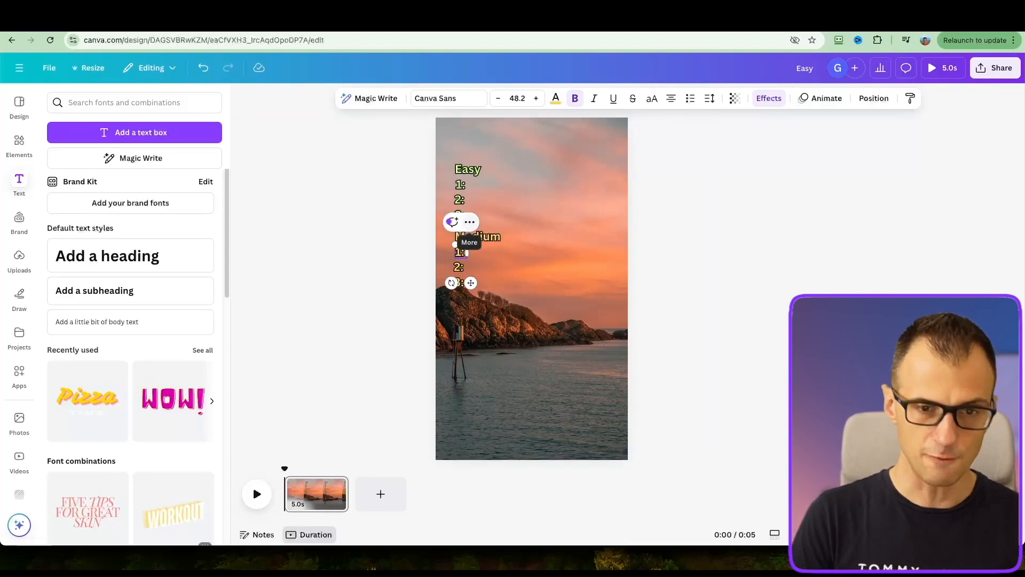
{"action": "key", "text": "BackSpace"}
{"action": "type", "text": "4"}
{"action": "left_click", "coordinate": [330, 272]}
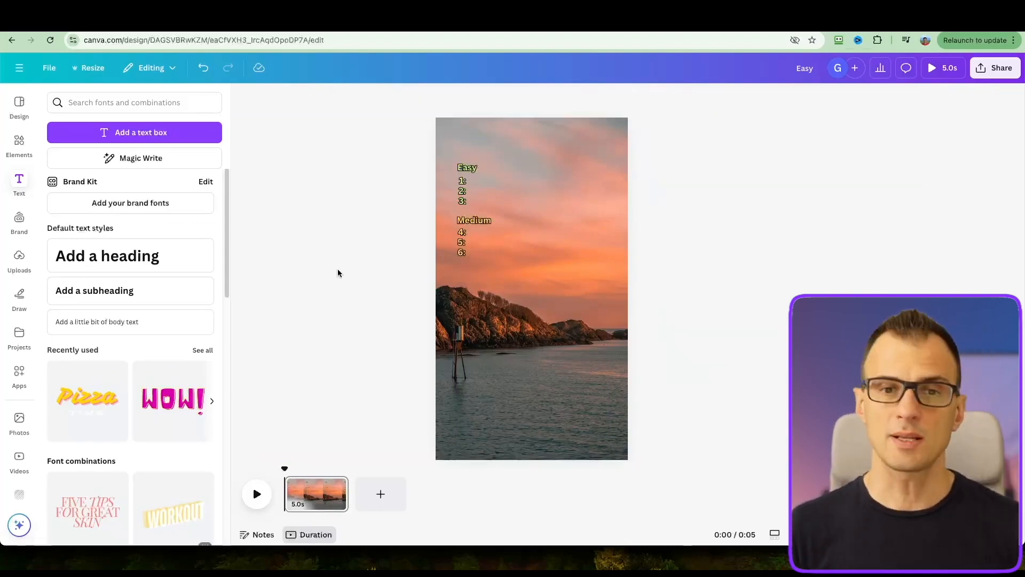
Step: Build an orange "Hard" list numbered 7: to 9: beside the Easy list from a copy of Medium, and duplicate it below
{"action": "left_click_drag", "start_coordinate": [387, 218], "coordinate": [492, 260]}
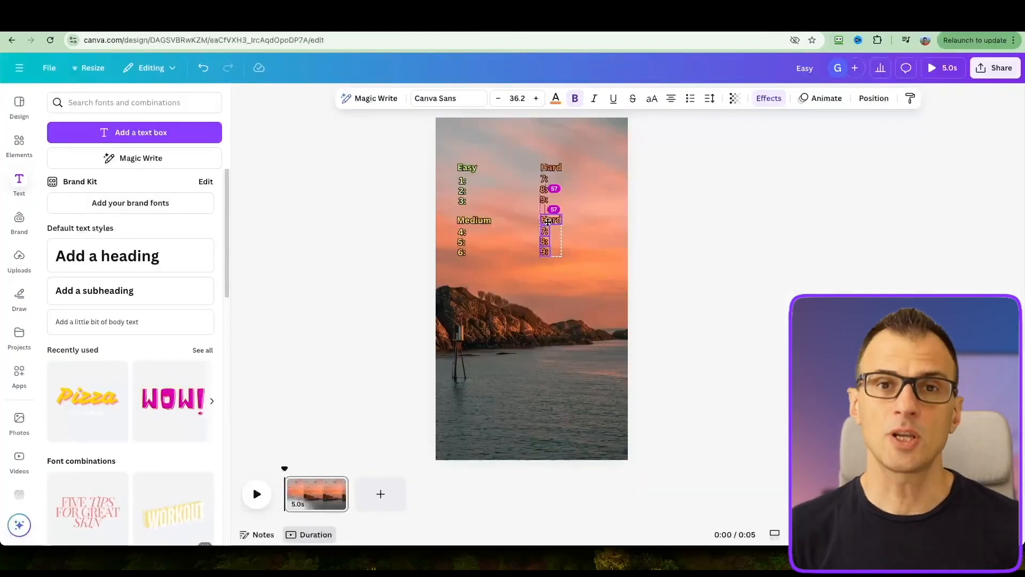
{"action": "mouse_move", "coordinate": [544, 215]}
{"action": "left_mouse_down"}
{"action": "mouse_move", "coordinate": [488, 222]}
{"action": "mouse_move", "coordinate": [548, 224]}
{"action": "left_mouse_up"}
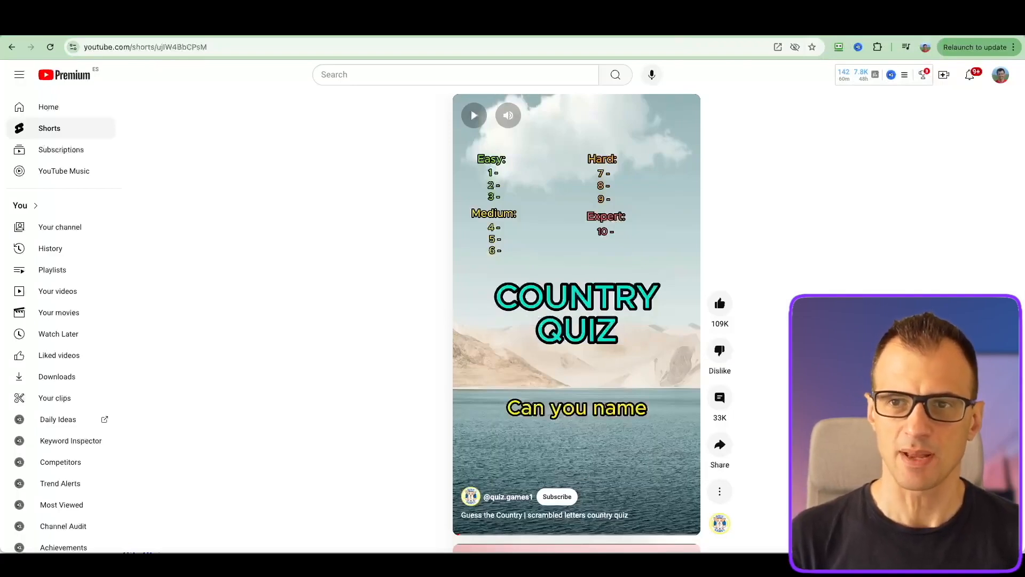
Step: Switch back to the Canva design and add the headings "COUNTRY QUIZ" and "Can you guess all these countries?" below the lists
{"action": "left_click", "coordinate": [836, 33]}
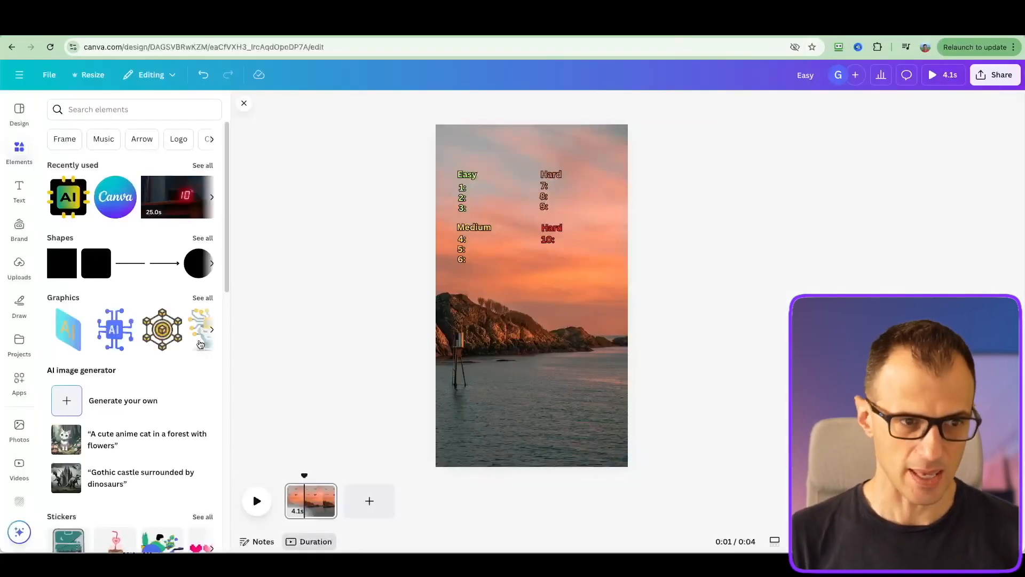
{"action": "left_click", "coordinate": [22, 199]}
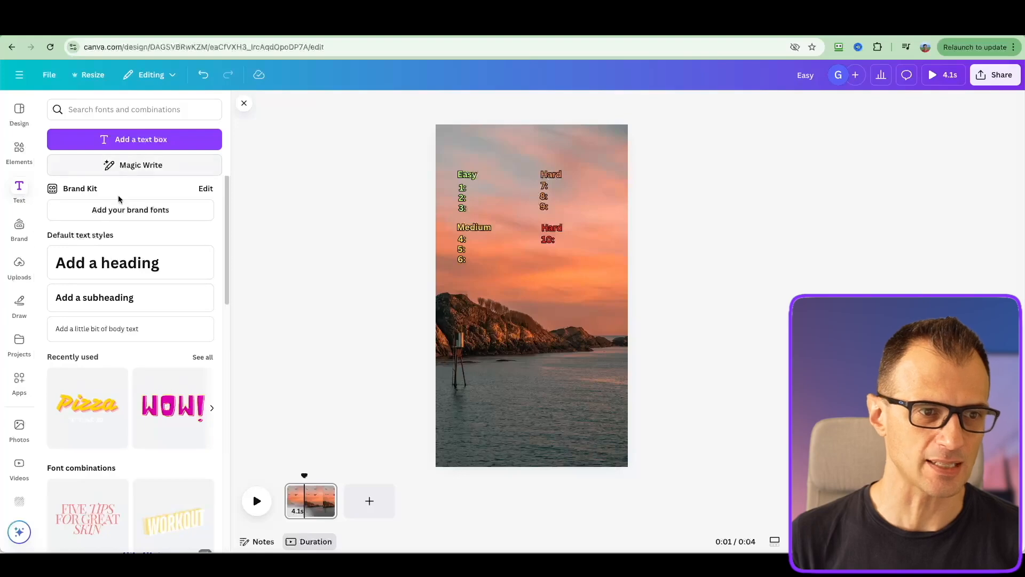
{"action": "left_click_drag", "start_coordinate": [75, 263], "coordinate": [478, 290]}
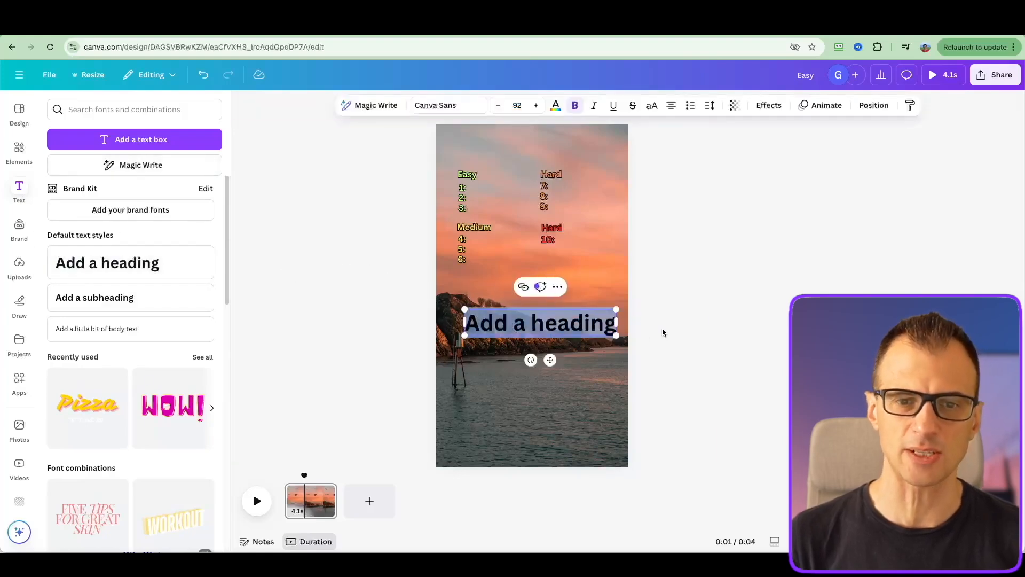
{"action": "left_click", "coordinate": [772, 336]}
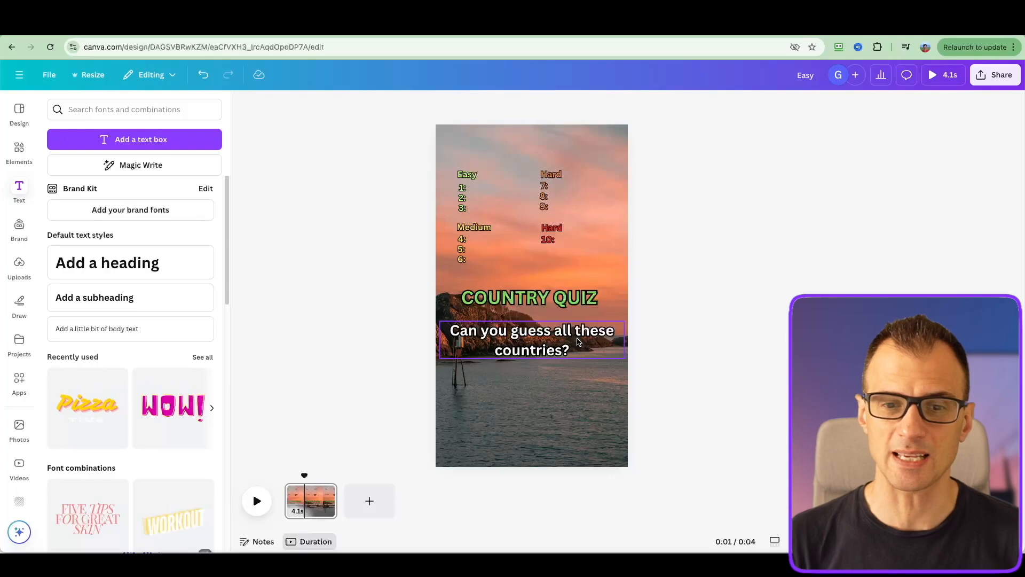
Step: Try the Splice, Hollow, Shadow, Lift and Outline text effects on the COUNTRY QUIZ heading
{"action": "left_click", "coordinate": [521, 307]}
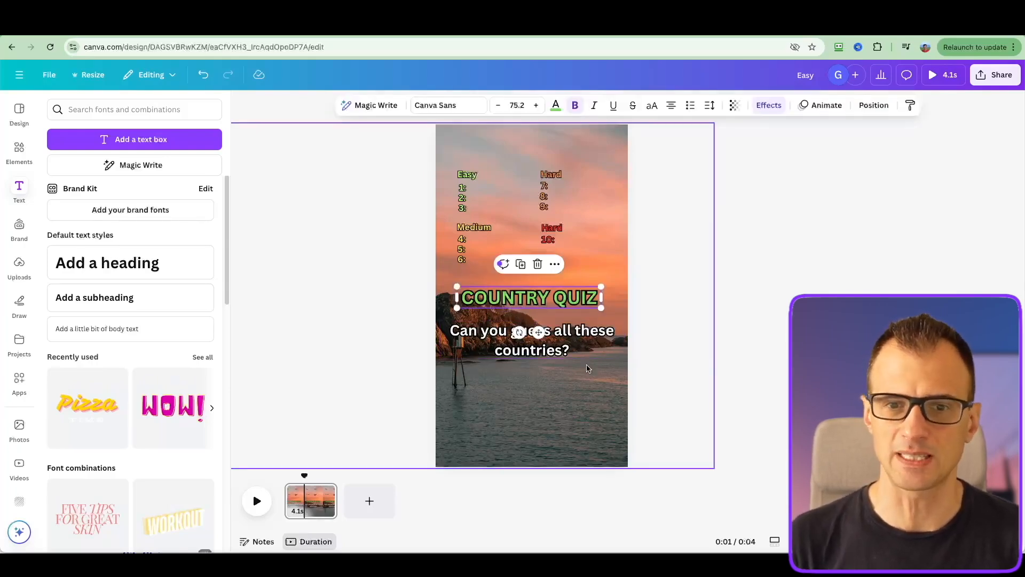
{"action": "left_click", "coordinate": [768, 107]}
{"action": "double_click", "coordinate": [503, 299]}
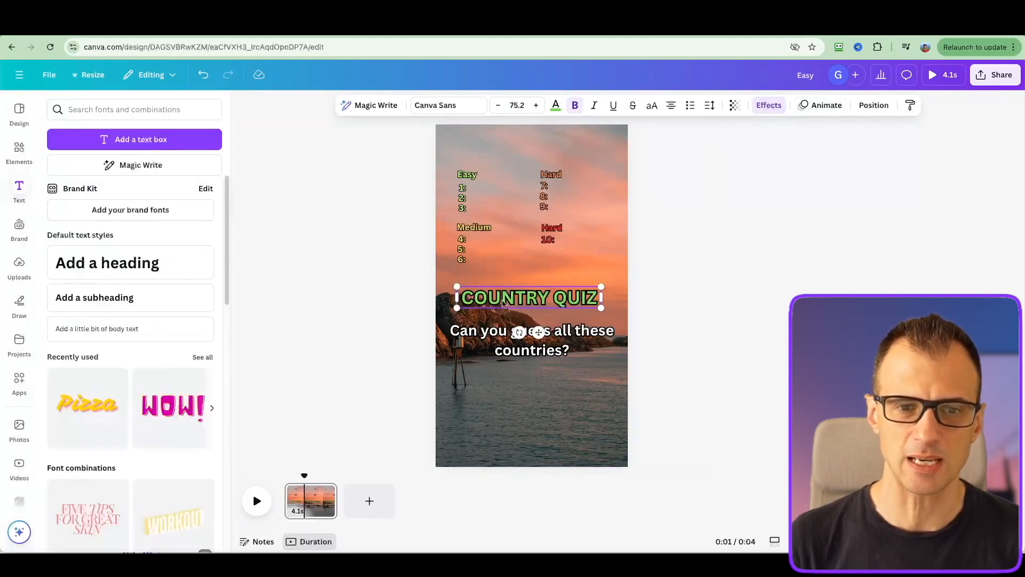
{"action": "left_click", "coordinate": [770, 107]}
{"action": "left_click", "coordinate": [769, 106]}
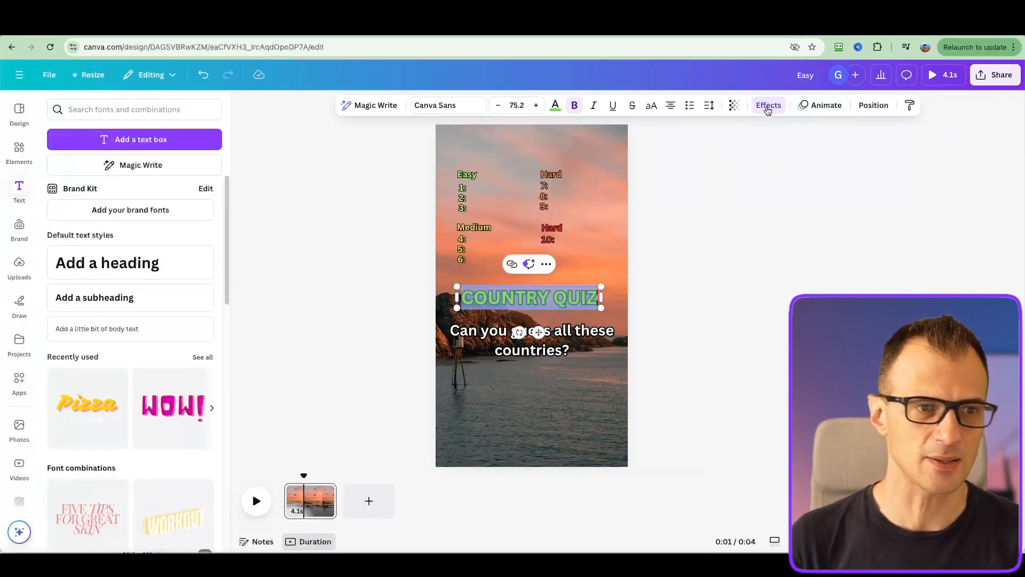
{"action": "left_click", "coordinate": [769, 107]}
{"action": "left_click", "coordinate": [149, 258]}
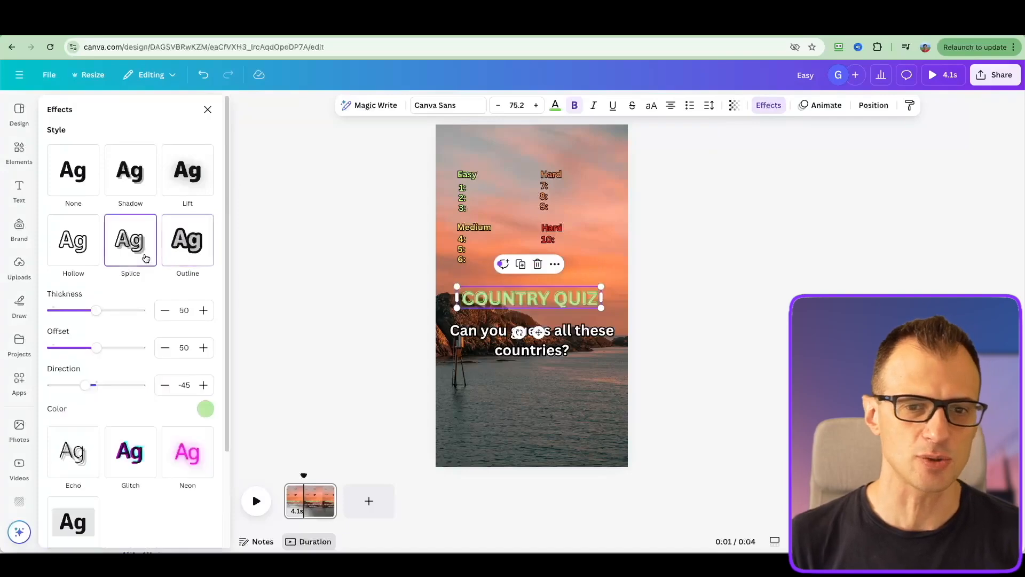
{"action": "left_click", "coordinate": [67, 257]}
{"action": "left_click", "coordinate": [74, 171]}
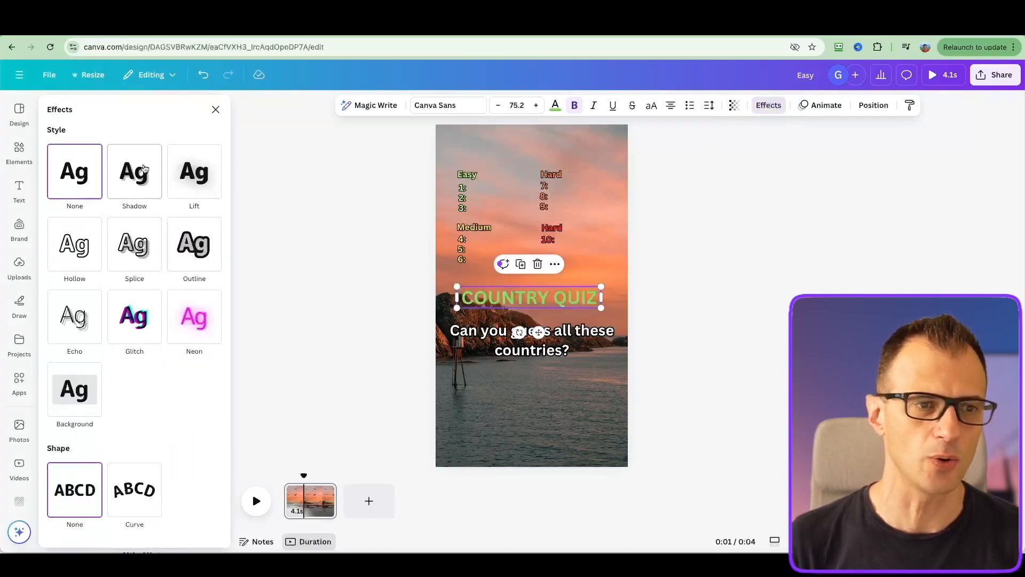
{"action": "left_click", "coordinate": [130, 171]}
{"action": "left_click", "coordinate": [187, 181]}
{"action": "left_click", "coordinate": [80, 178]}
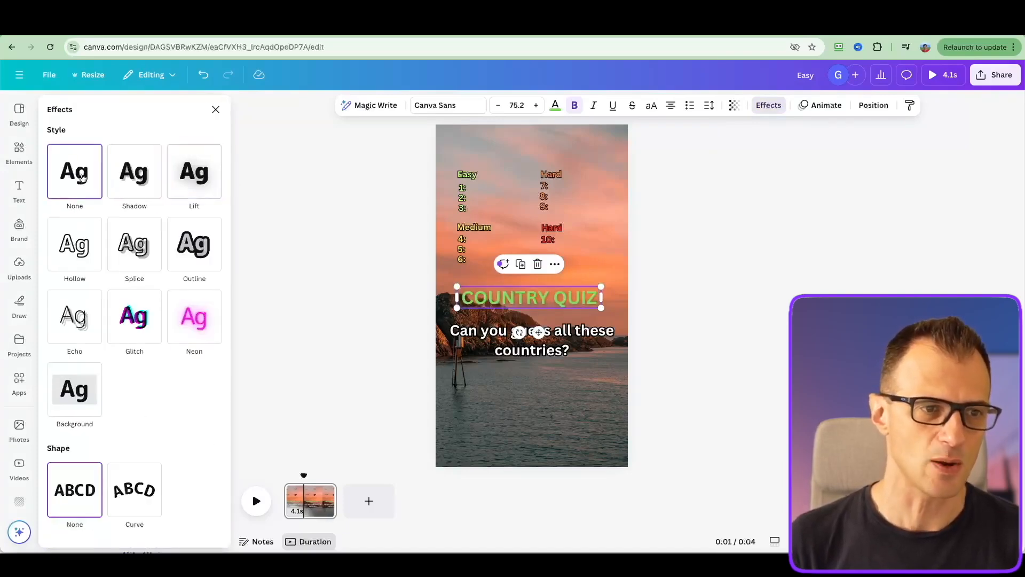
{"action": "left_click", "coordinate": [182, 242]}
Step: Undo the trial effect changes on the COUNTRY QUIZ heading
{"action": "key", "text": "super+z"}
{"action": "key", "text": "super+z"}
{"action": "key", "text": "super+z"}
{"action": "key", "text": "super+z"}
{"action": "key", "text": "super+z"}
{"action": "key", "text": "super+z"}
{"action": "key", "text": "super+z"}
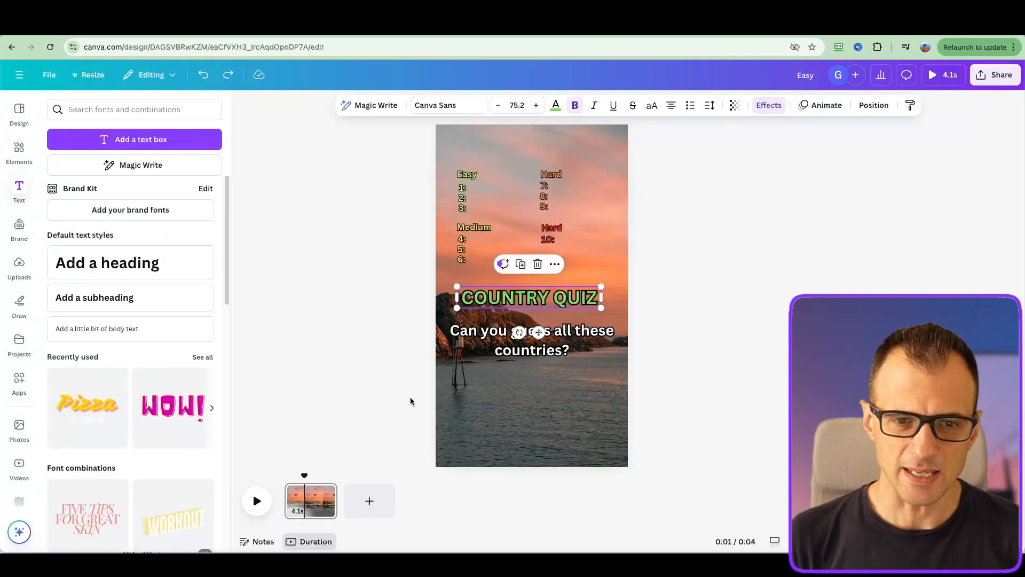
Step: Remove the Drift animation from the background photo
{"action": "left_click", "coordinate": [504, 396]}
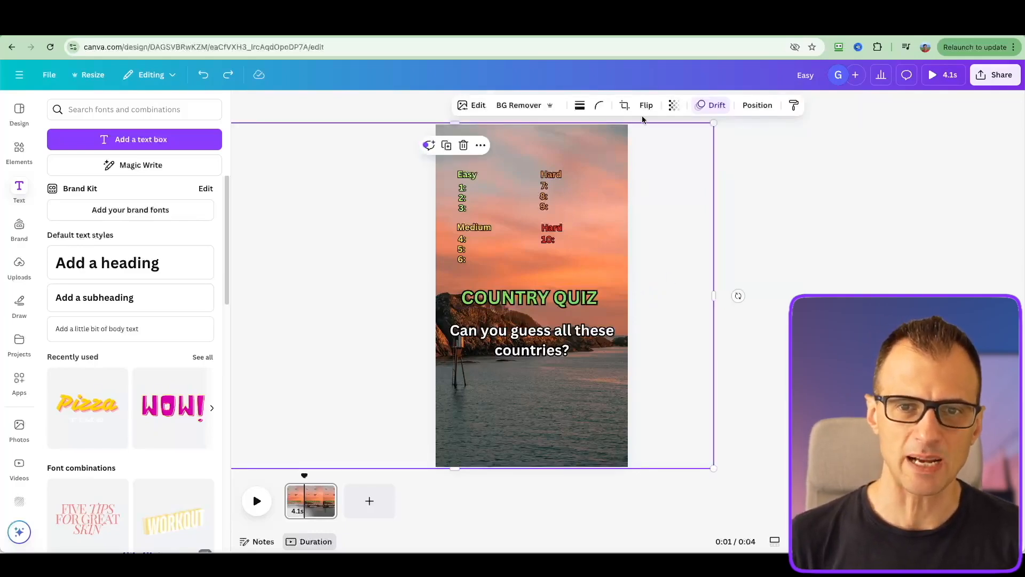
{"action": "left_click", "coordinate": [709, 109]}
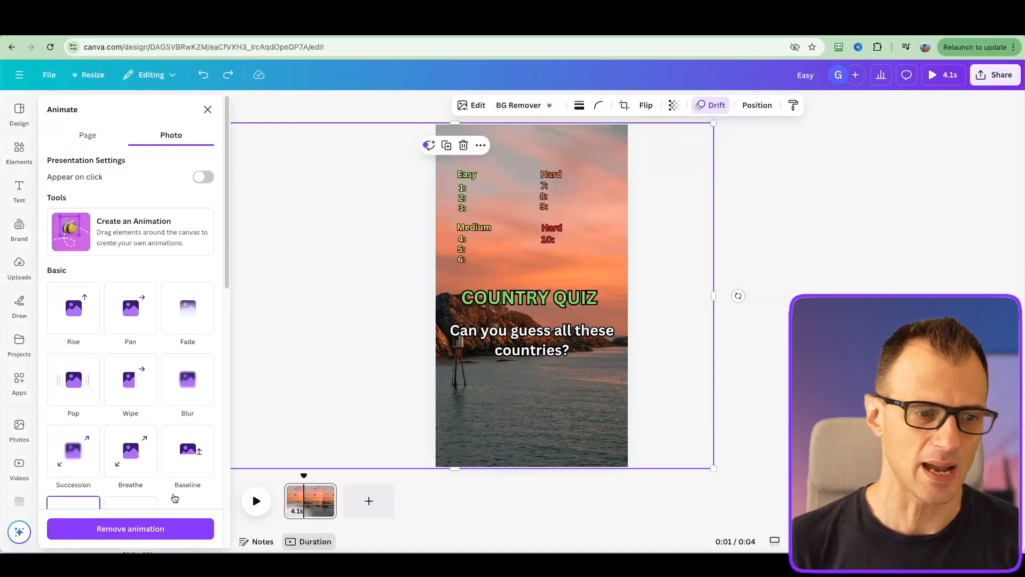
{"action": "left_click", "coordinate": [177, 534]}
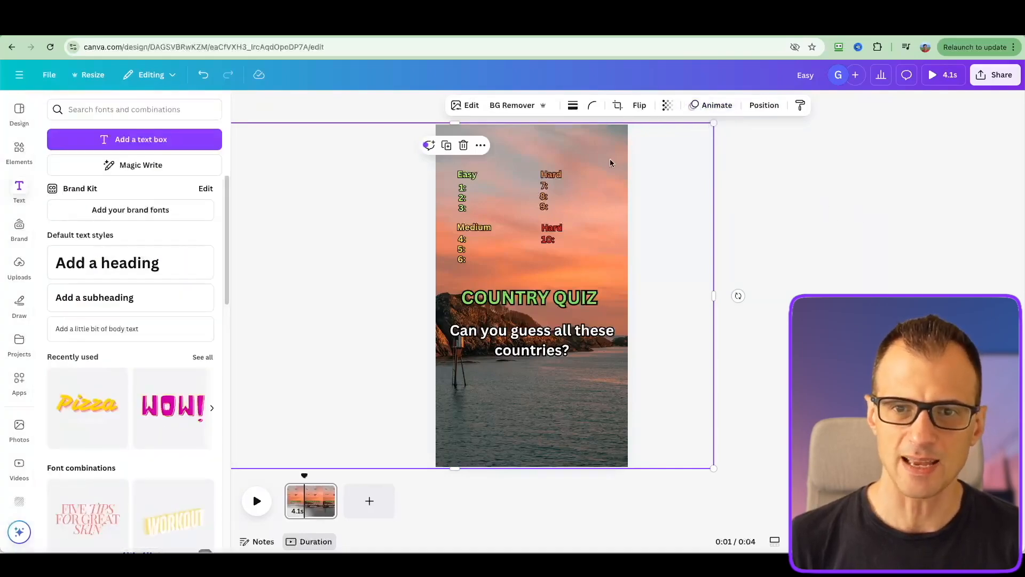
Step: Apply the Drift animation to the background photo and preview the page from the start
{"action": "left_click", "coordinate": [712, 106]}
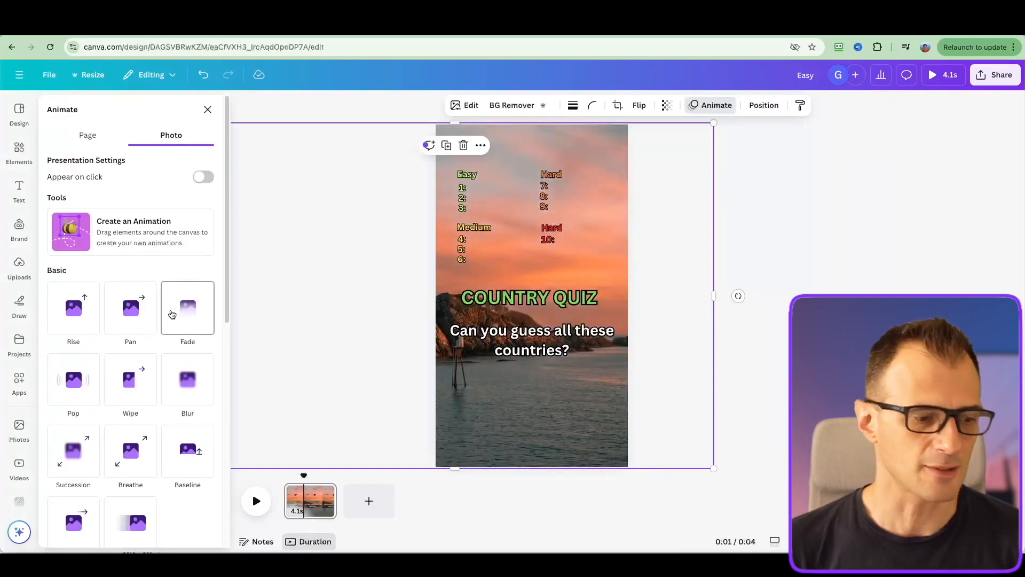
{"action": "scroll", "coordinate": [128, 241], "scroll_direction": "down", "scroll_amount": 2}
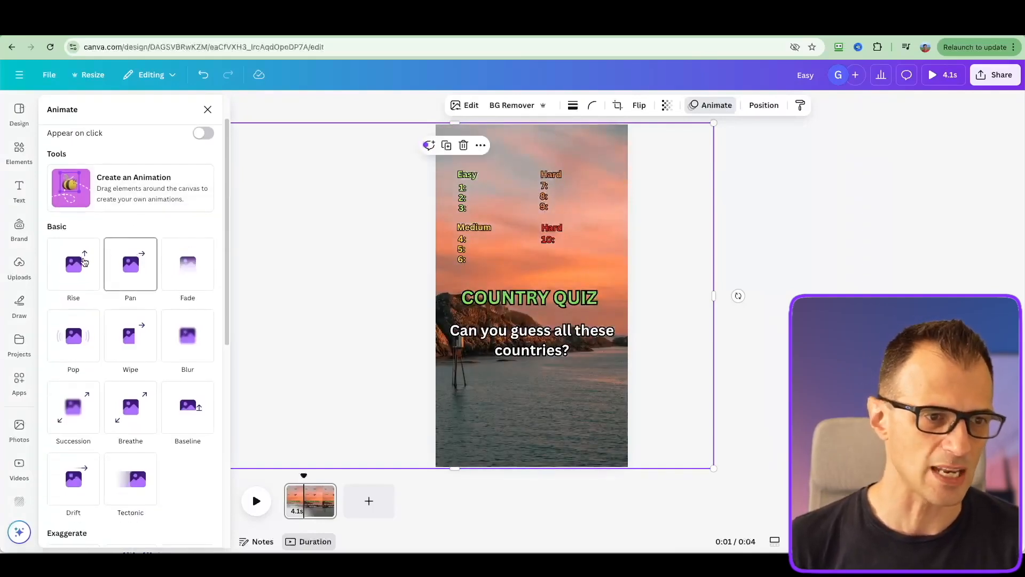
{"action": "scroll", "coordinate": [155, 374], "scroll_direction": "down", "scroll_amount": 2}
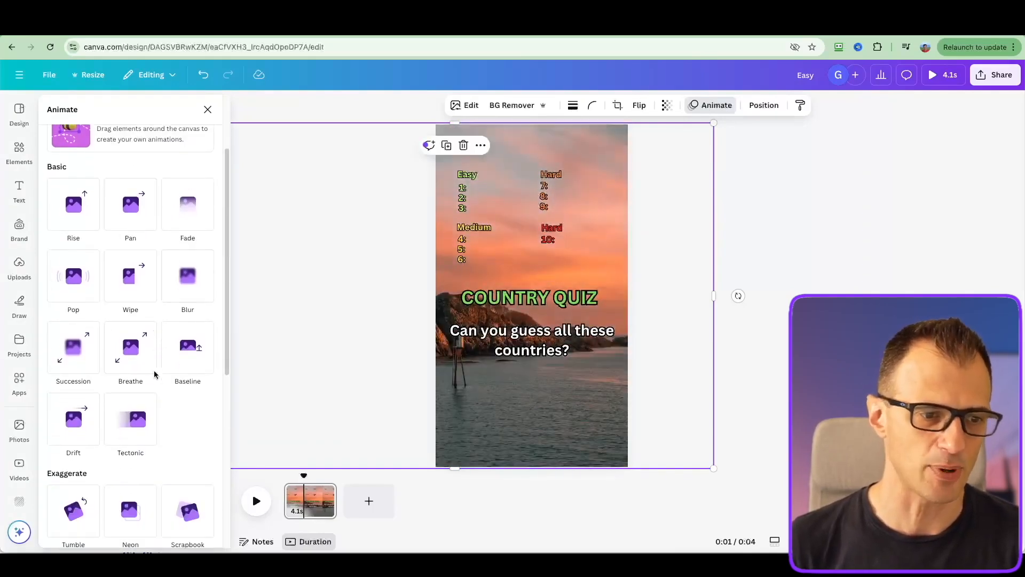
{"action": "scroll", "coordinate": [154, 374], "scroll_direction": "down", "scroll_amount": 2}
{"action": "left_click", "coordinate": [75, 369]}
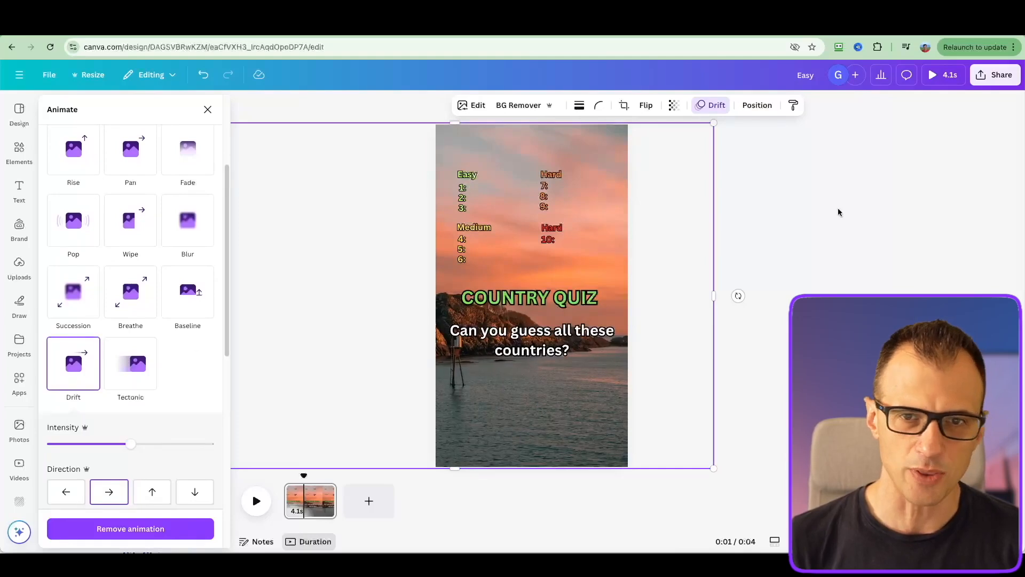
{"action": "left_click", "coordinate": [421, 386]}
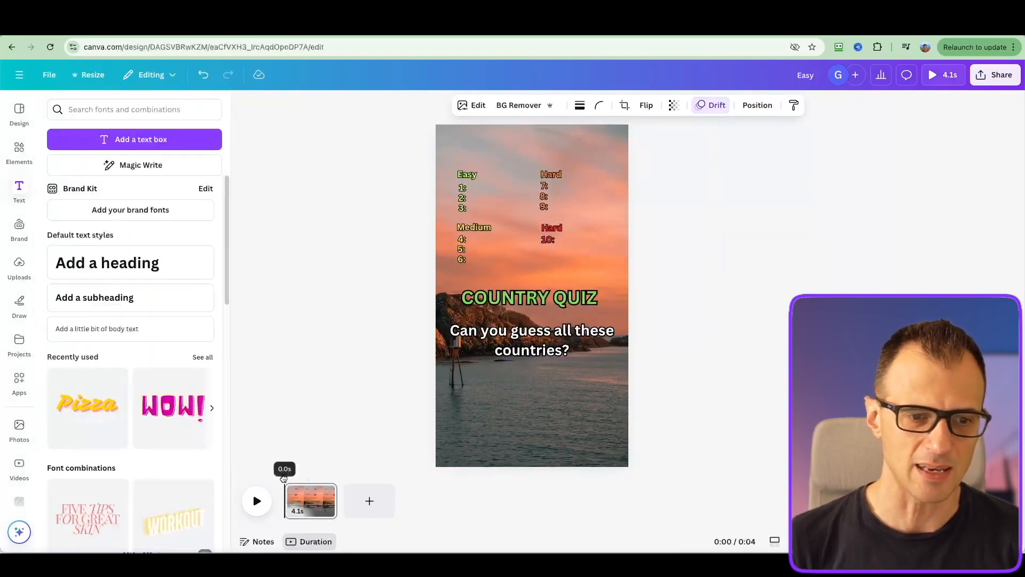
{"action": "key", "text": "space"}
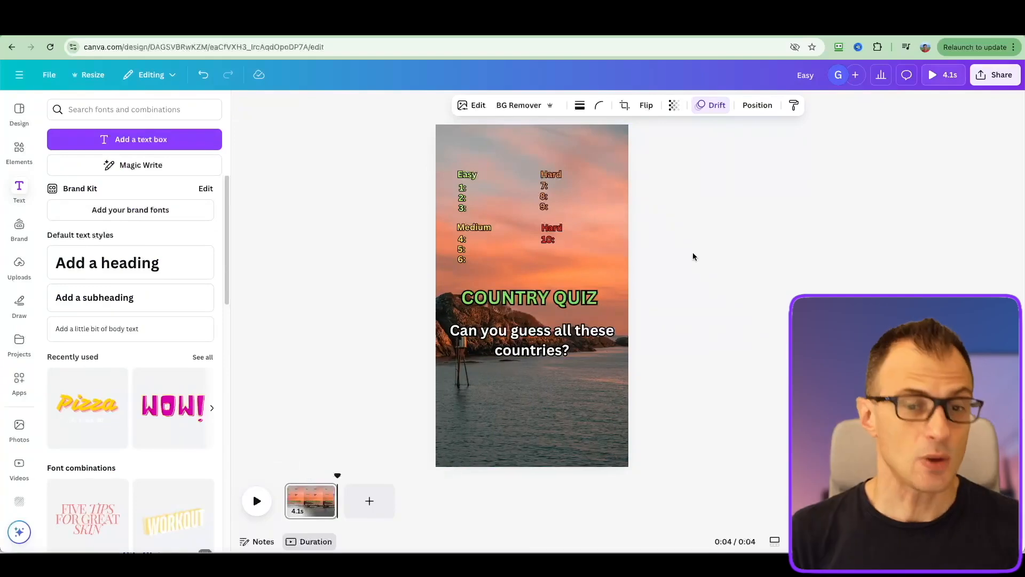
Step: Adjust the whole background photo's brightness to 41, whites to 48 and blacks to -2
{"action": "left_click", "coordinate": [612, 182]}
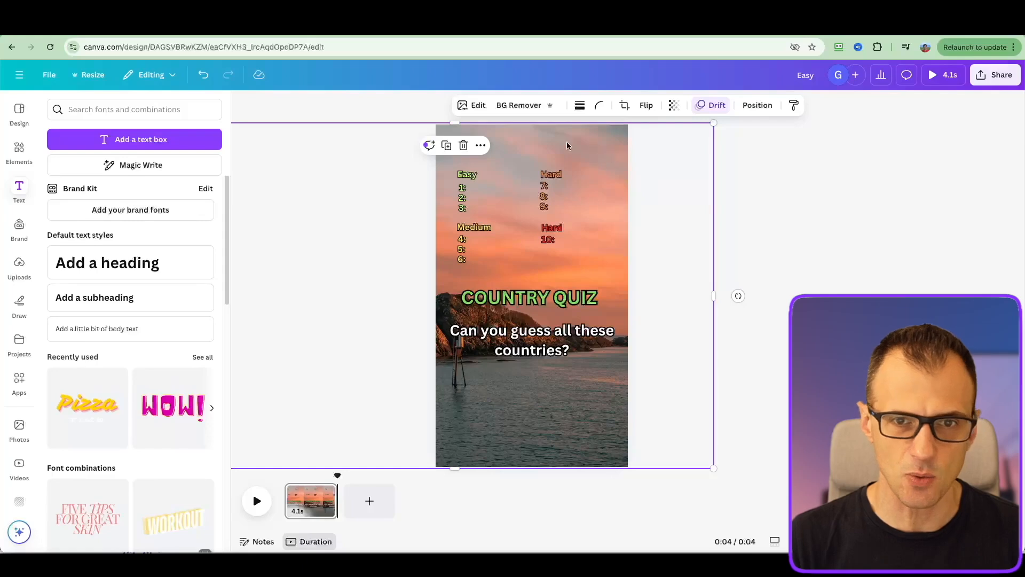
{"action": "left_click", "coordinate": [472, 105]}
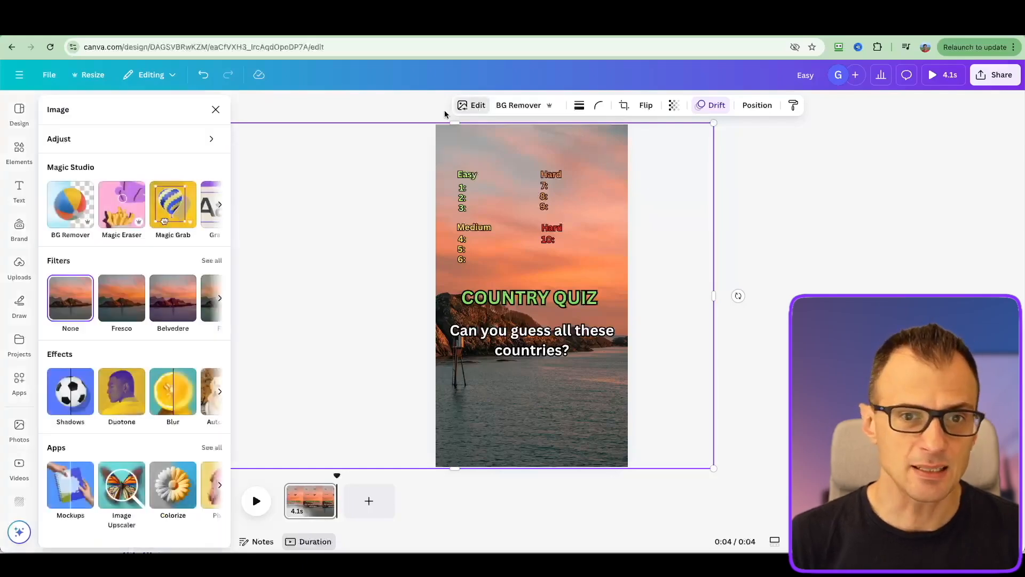
{"action": "left_click", "coordinate": [71, 140]}
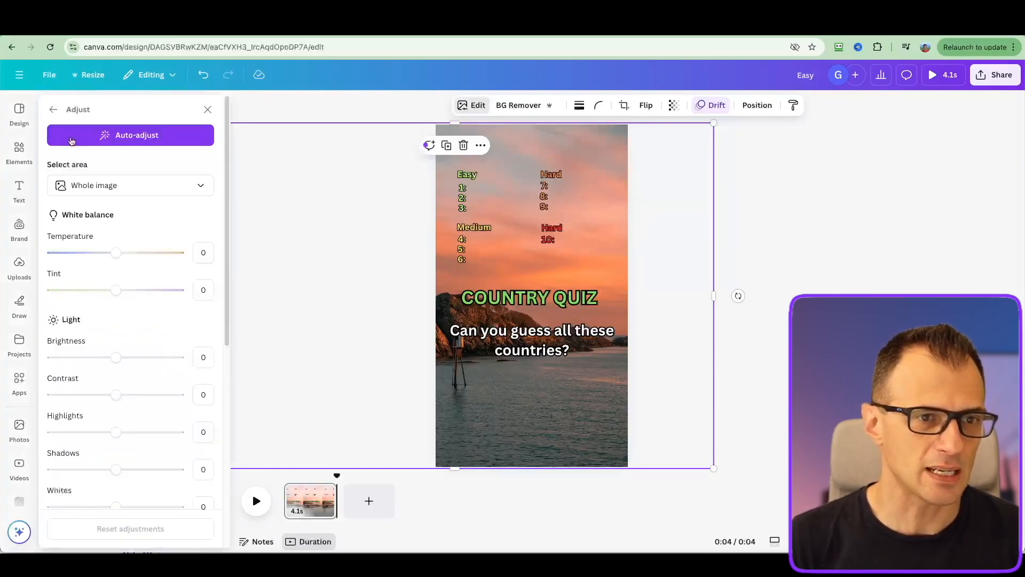
{"action": "scroll", "coordinate": [129, 345], "scroll_direction": "down", "scroll_amount": 1}
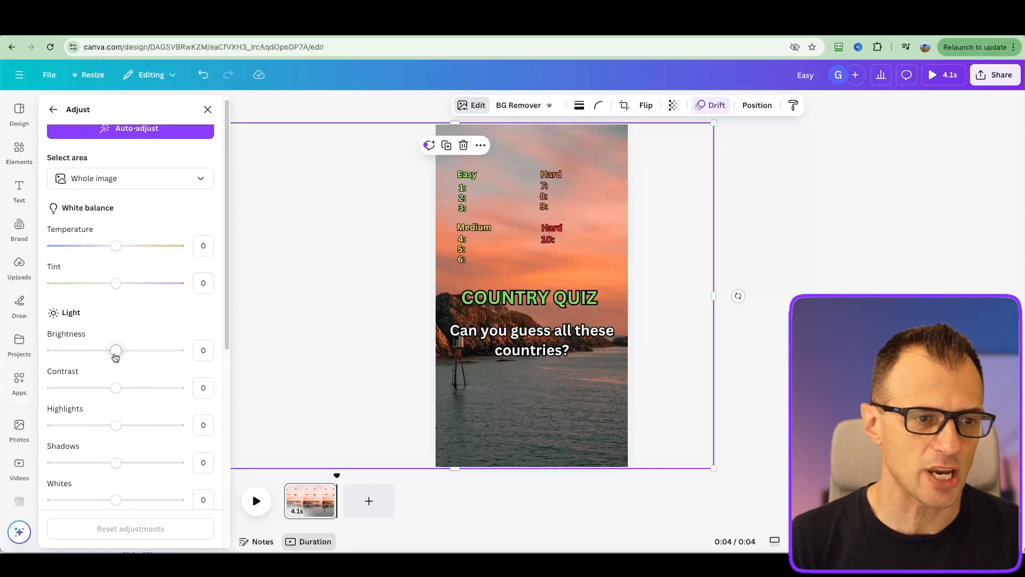
{"action": "left_click_drag", "start_coordinate": [116, 353], "coordinate": [142, 348]}
{"action": "scroll", "coordinate": [133, 355], "scroll_direction": "down", "scroll_amount": 3}
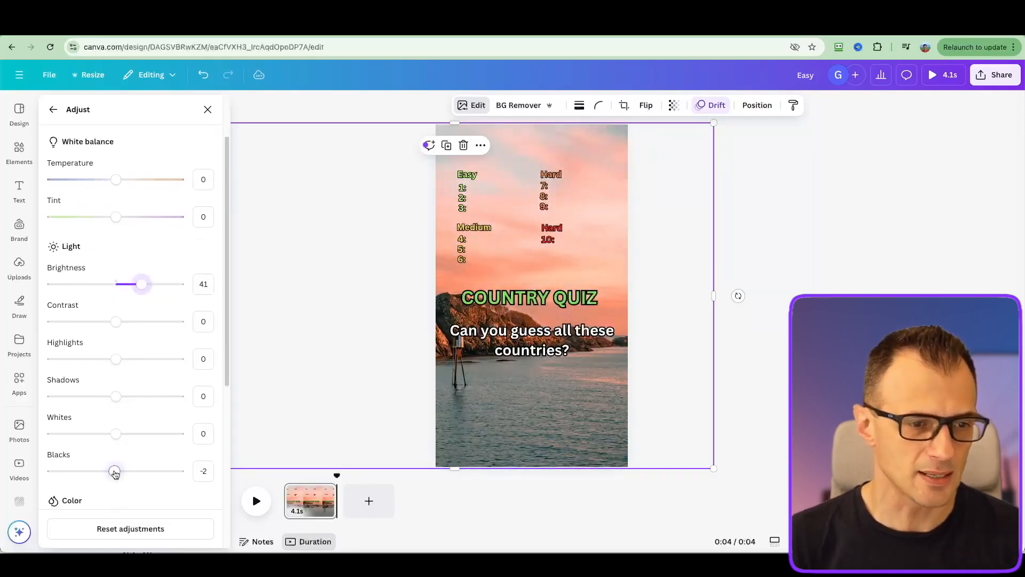
{"action": "left_click_drag", "start_coordinate": [117, 435], "coordinate": [147, 437]}
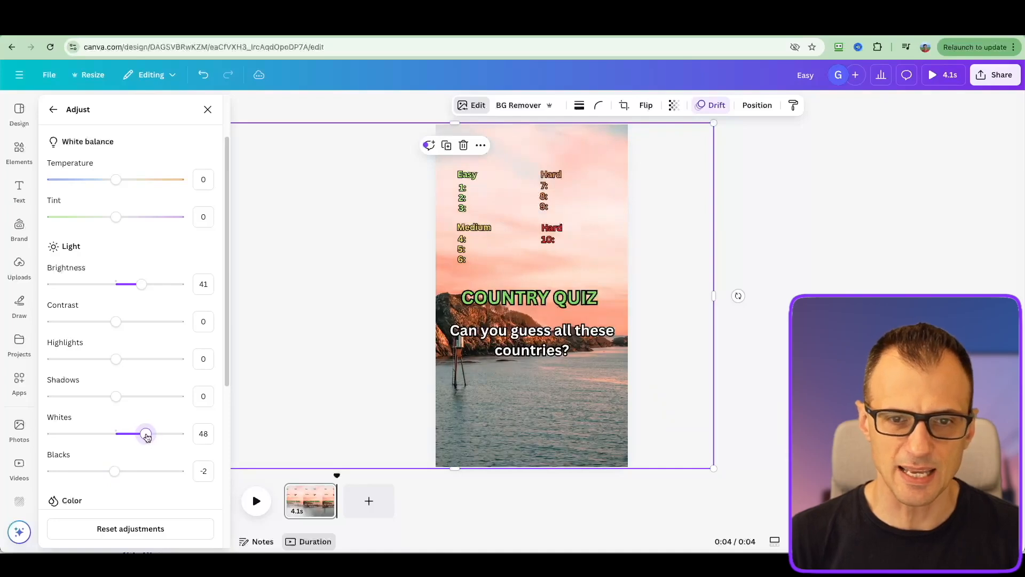
{"action": "left_click", "coordinate": [759, 335]}
Step: Switch to the reference country quiz Short on YouTube and play it
{"action": "left_click", "coordinate": [759, 33]}
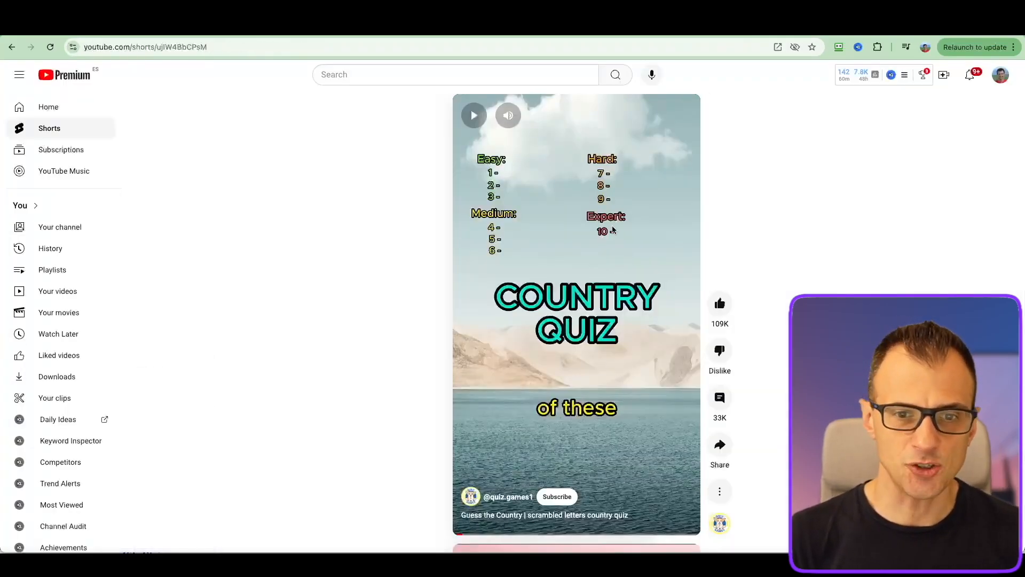
{"action": "left_click", "coordinate": [557, 320]}
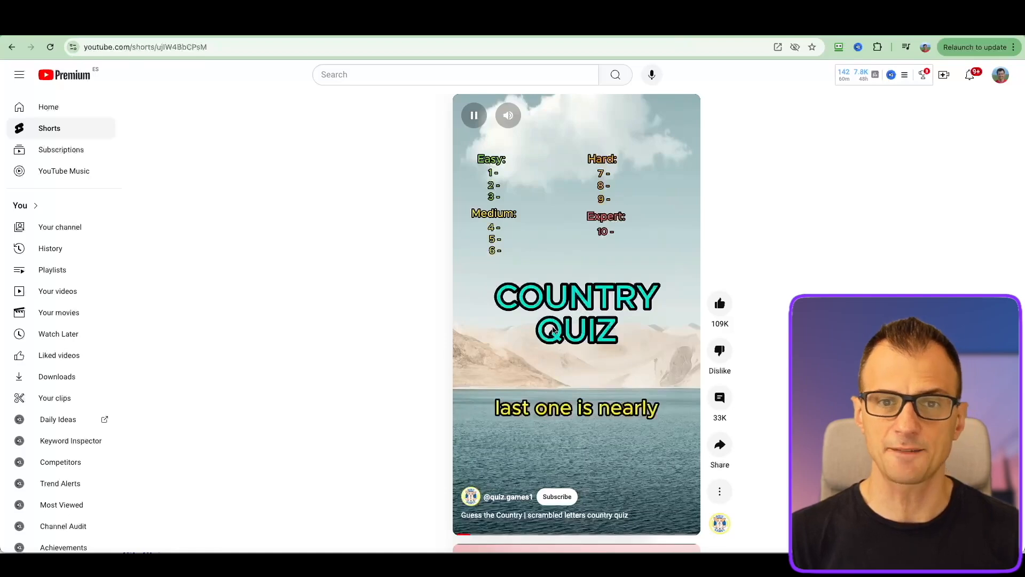
Step: Pause the reference Short, return to the Canva design and duplicate the COUNTRY QUIZ page
{"action": "left_click", "coordinate": [601, 339]}
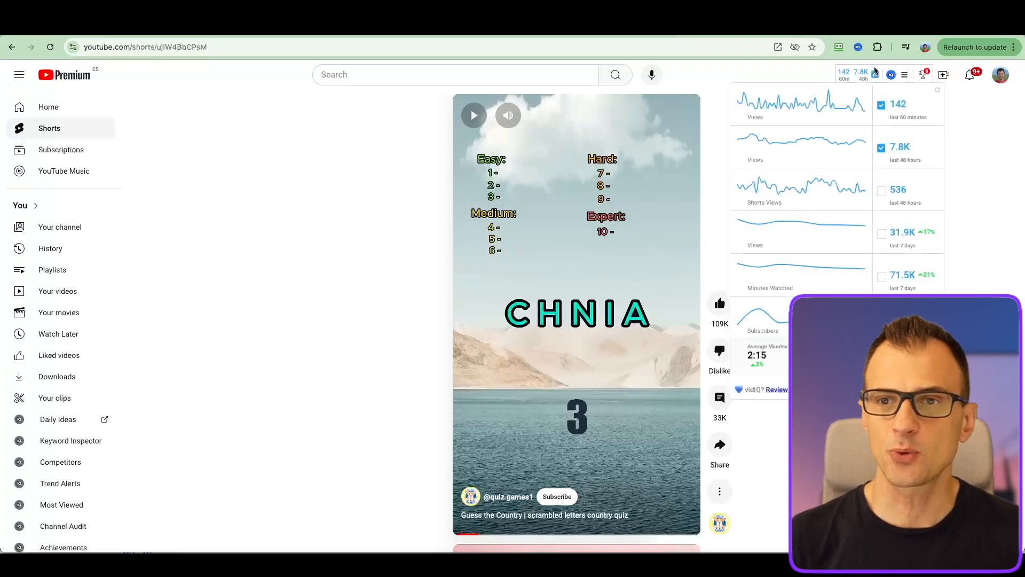
{"action": "left_click", "coordinate": [847, 33]}
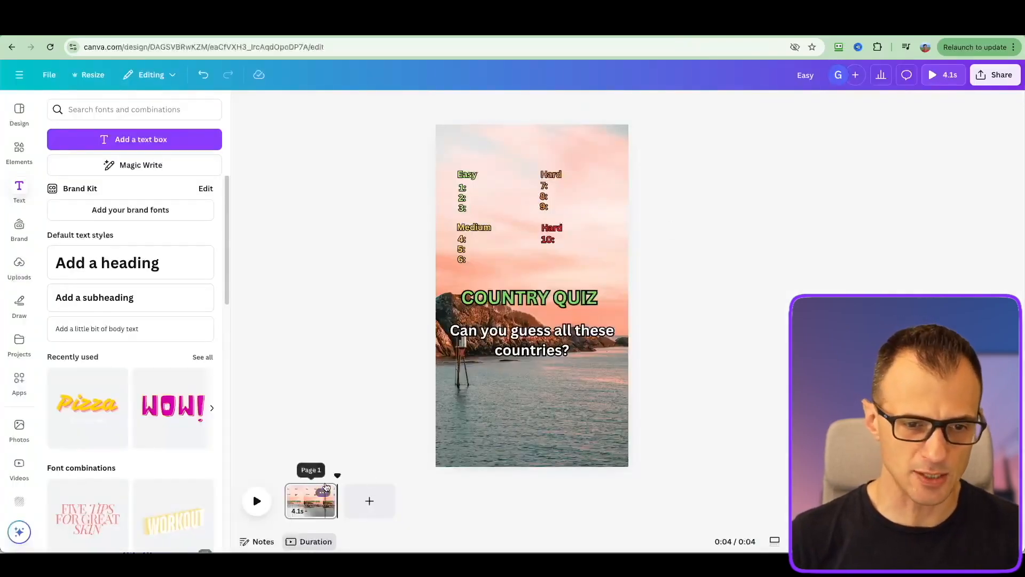
{"action": "left_click", "coordinate": [323, 492]}
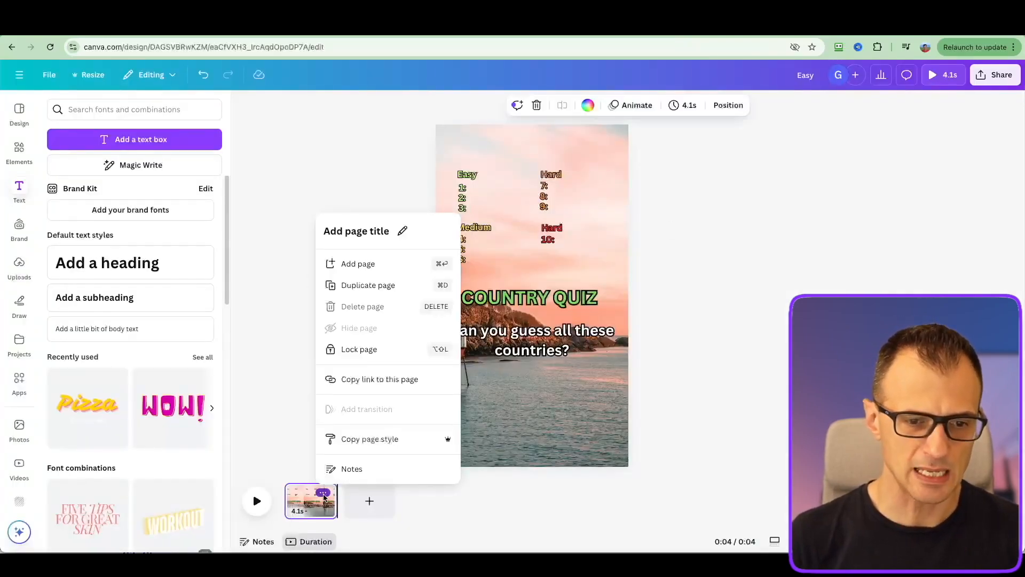
{"action": "left_click", "coordinate": [364, 287]}
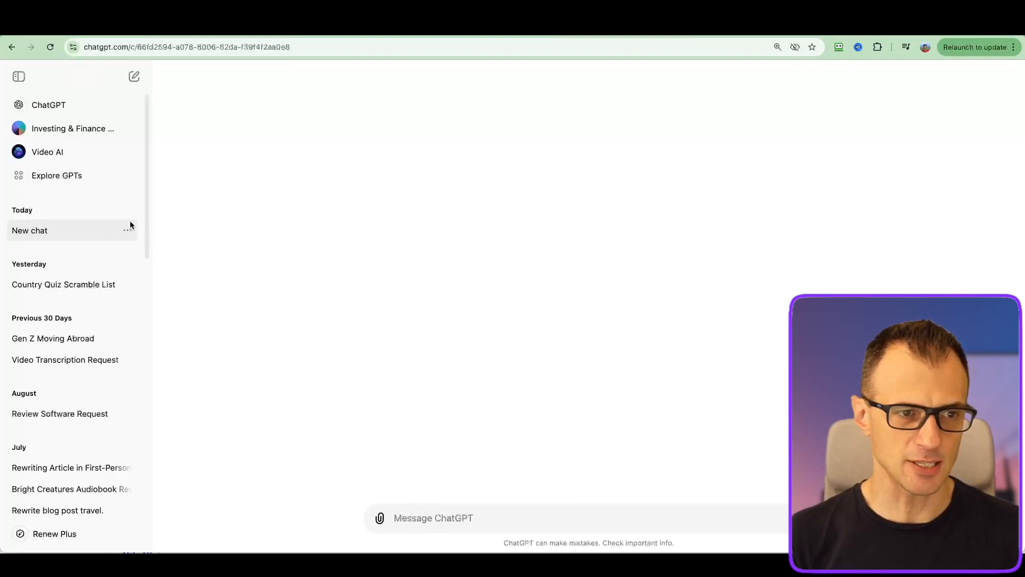
Step: Ask ChatGPT for 10 countries with proper name, scrambled name and hint: first 3 easy, next 3 medium, last 4 quite heavily scrambled
{"action": "type", "text": "I am making a viral quiz video for YouTube. Give me a list of 10 countries, with their proper name, scrambled name, and a hint. Make the first 3 easy scrambled, next 3 medium scrambled, and the last 4 quite heavily scrambled."}
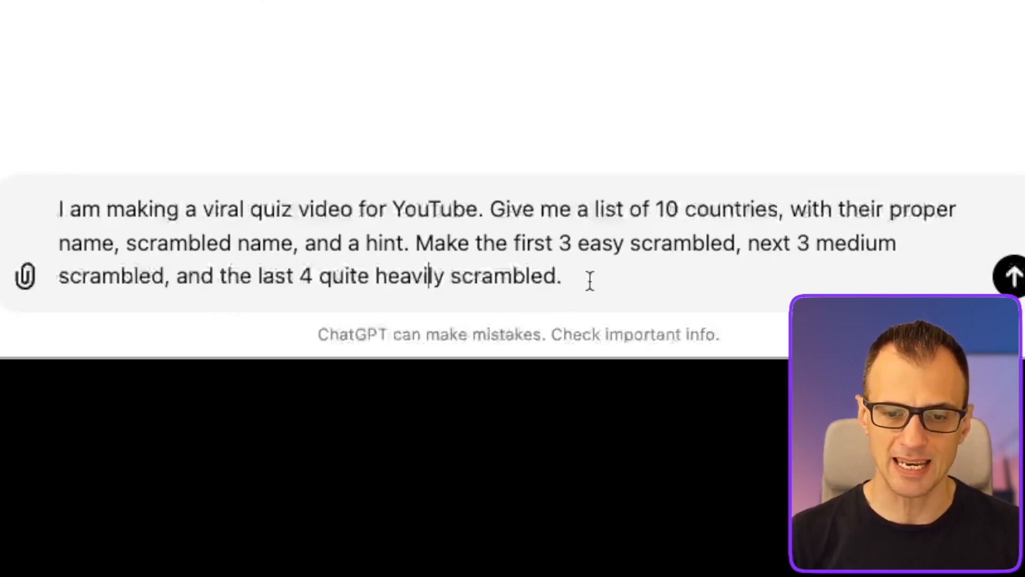
{"action": "left_click_drag", "start_coordinate": [550, 274], "coordinate": [412, 240]}
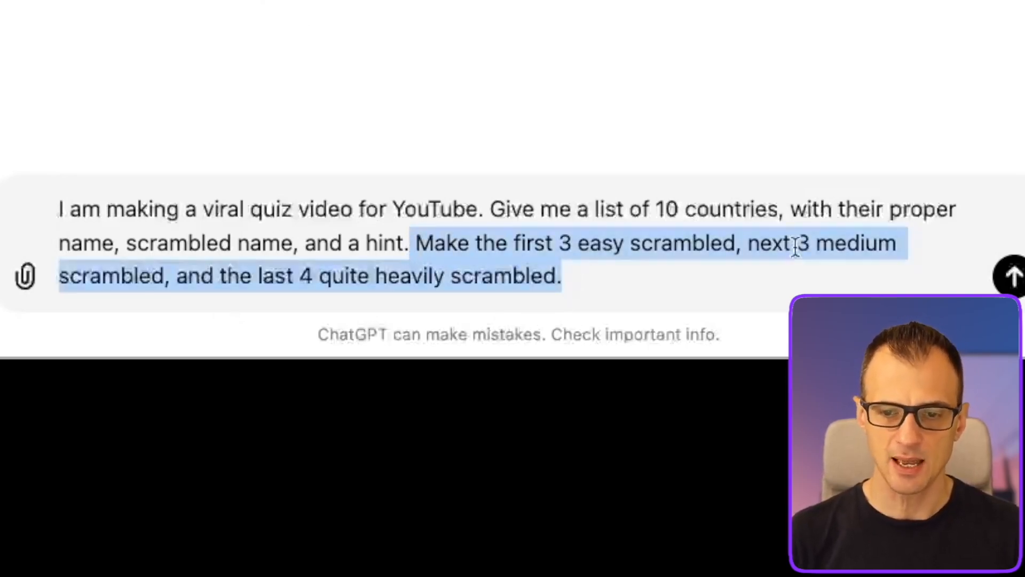
{"action": "left_click", "coordinate": [618, 275]}
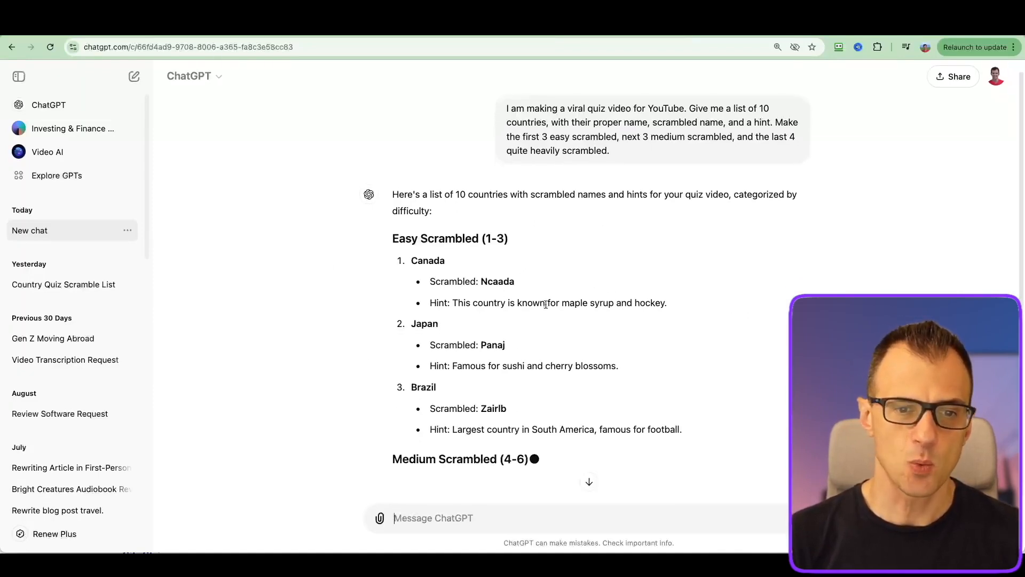
{"action": "left_click_drag", "start_coordinate": [439, 260], "coordinate": [533, 259]}
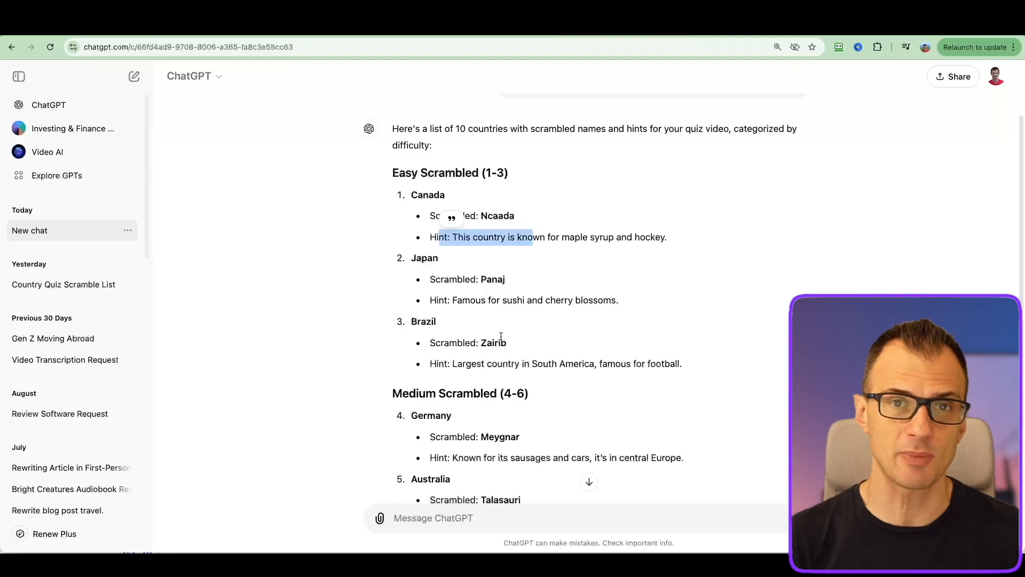
{"action": "left_click", "coordinate": [439, 229]}
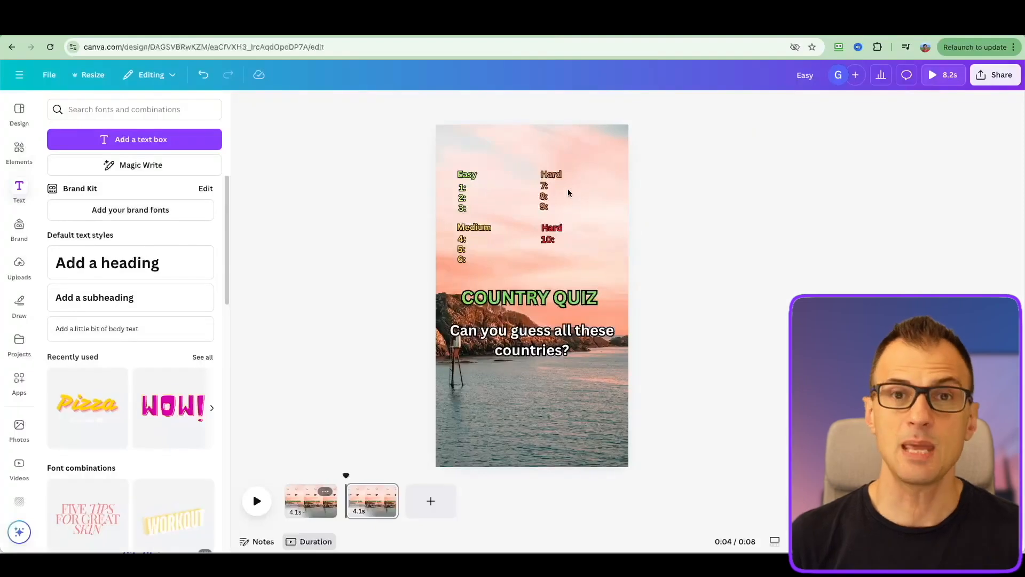
Step: On the duplicated Canva page, change the title to "#1: NCAADA" and the question to "Hint: This country is known for maple syrup and hockey"
{"action": "double_click", "coordinate": [523, 301]}
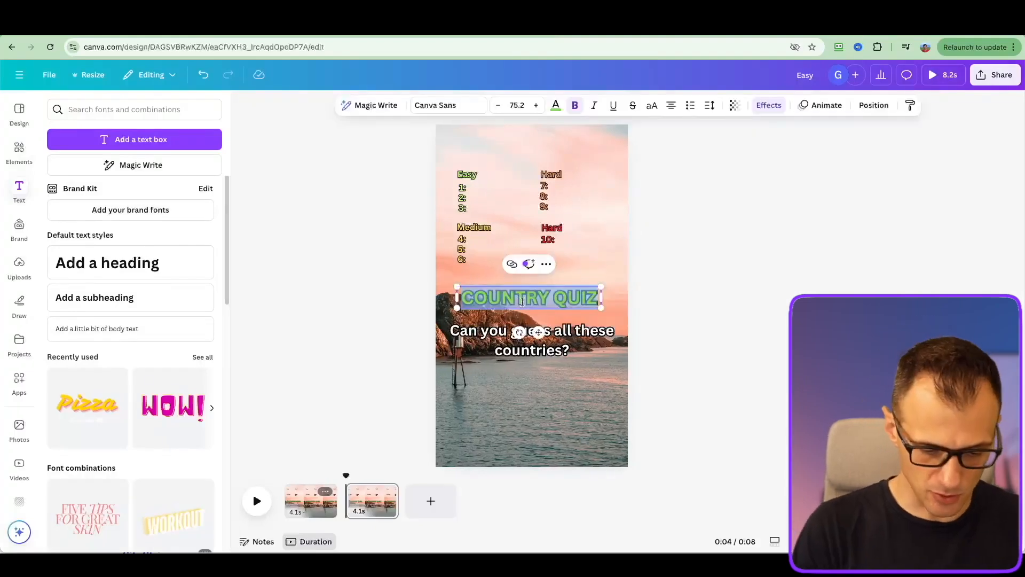
{"action": "type", "text": "#1: NCAADA"}
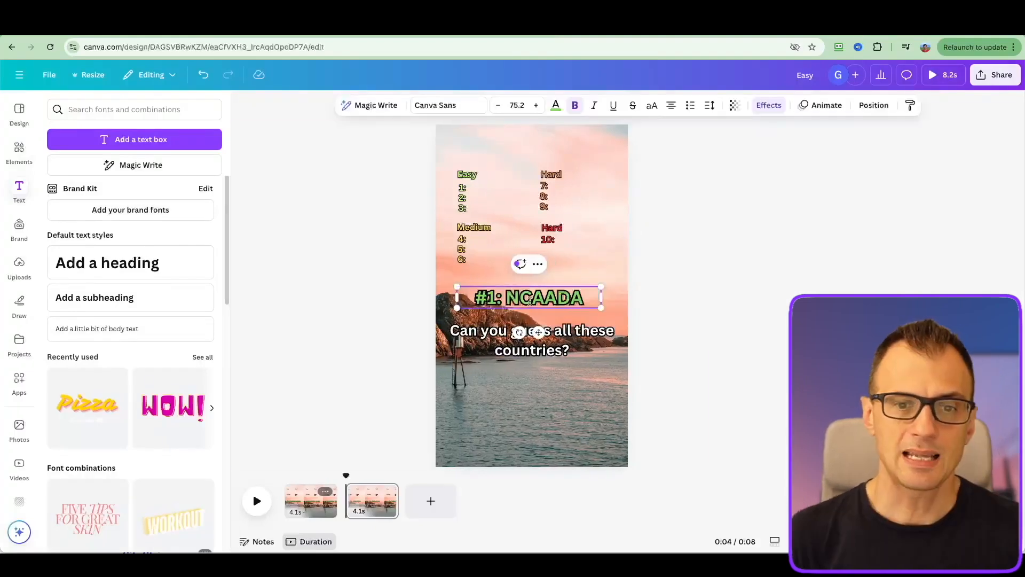
{"action": "double_click", "coordinate": [483, 333]}
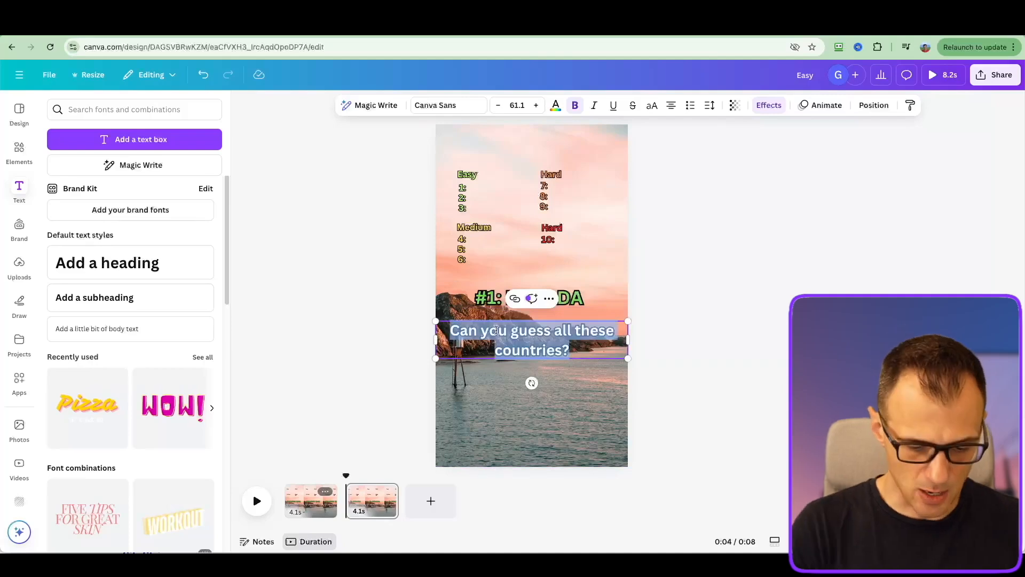
{"action": "type", "text": "Hint:"}
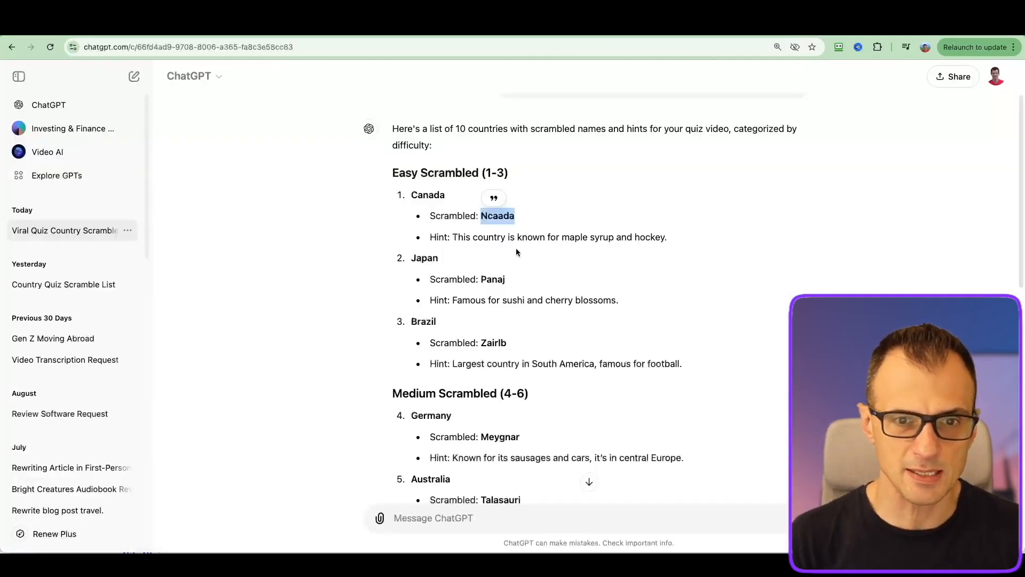
{"action": "left_click_drag", "start_coordinate": [664, 237], "coordinate": [462, 244]}
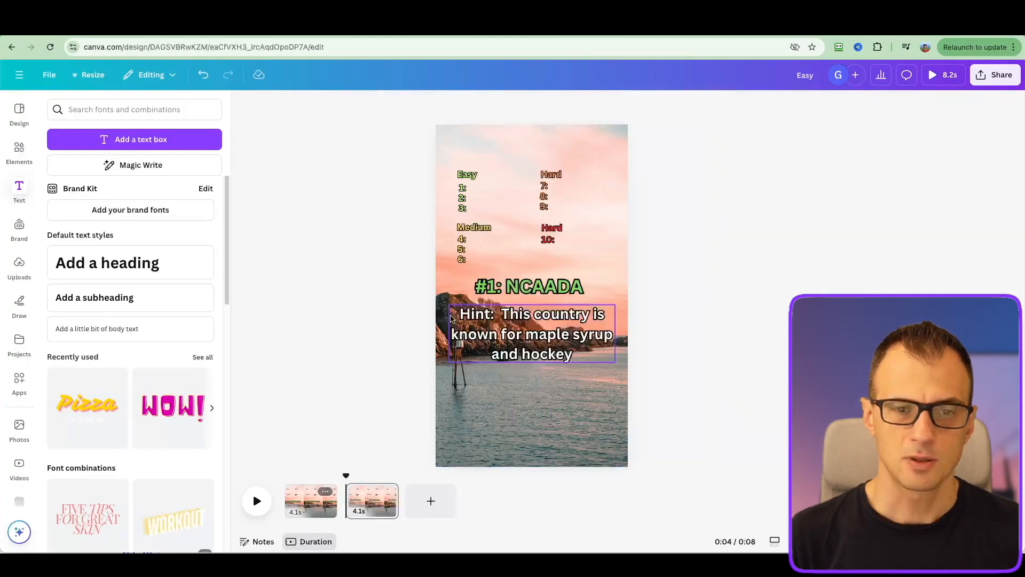
Step: Reduce the font size of the hint text to 50
{"action": "left_click", "coordinate": [503, 330]}
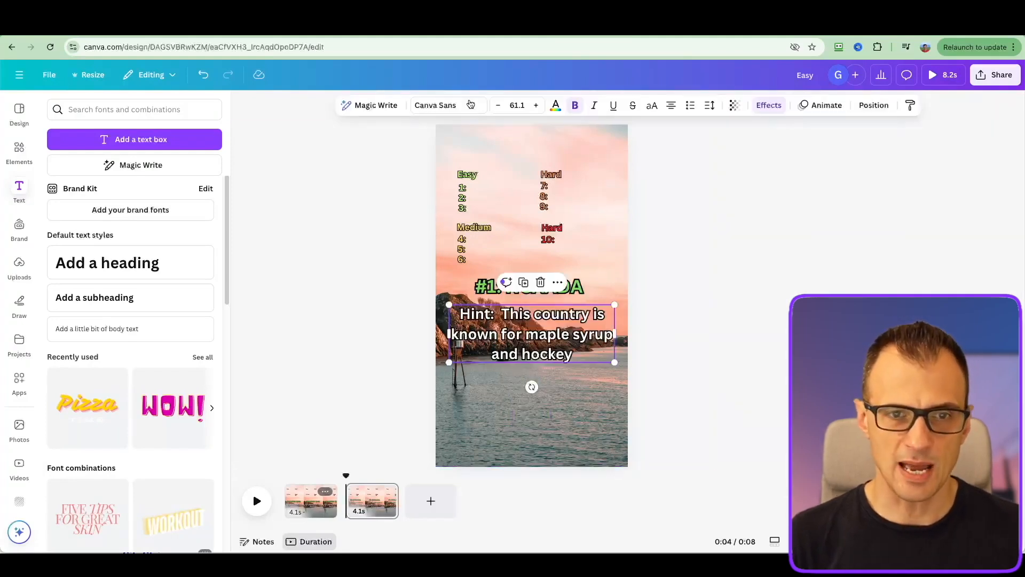
{"action": "left_click", "coordinate": [510, 104]}
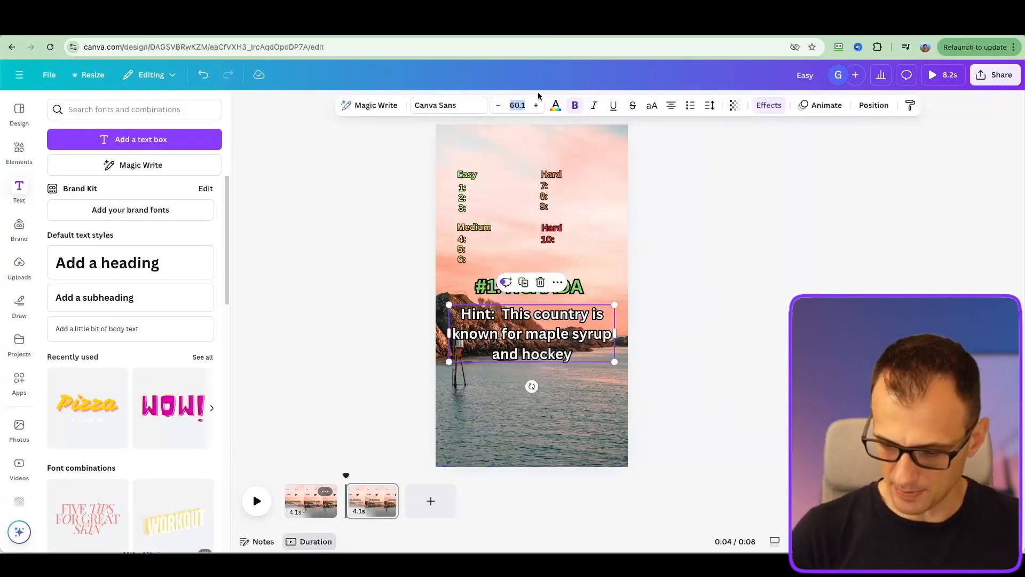
{"action": "key", "text": "Return"}
{"action": "left_click", "coordinate": [299, 325]}
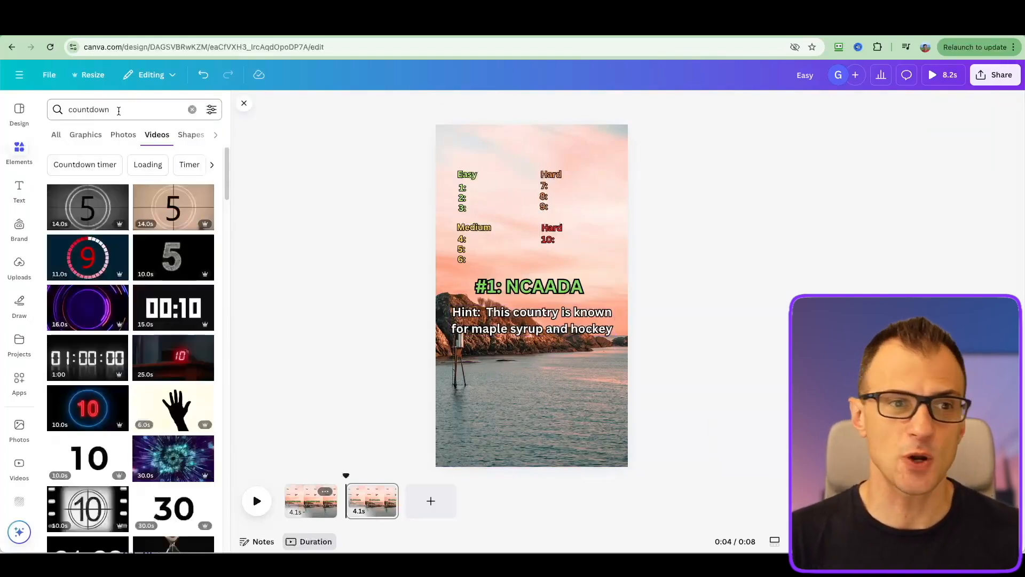
Step: Filter the countdown videos to free ones, place a red digital timer below the hint and preview the page
{"action": "left_click", "coordinate": [212, 111]}
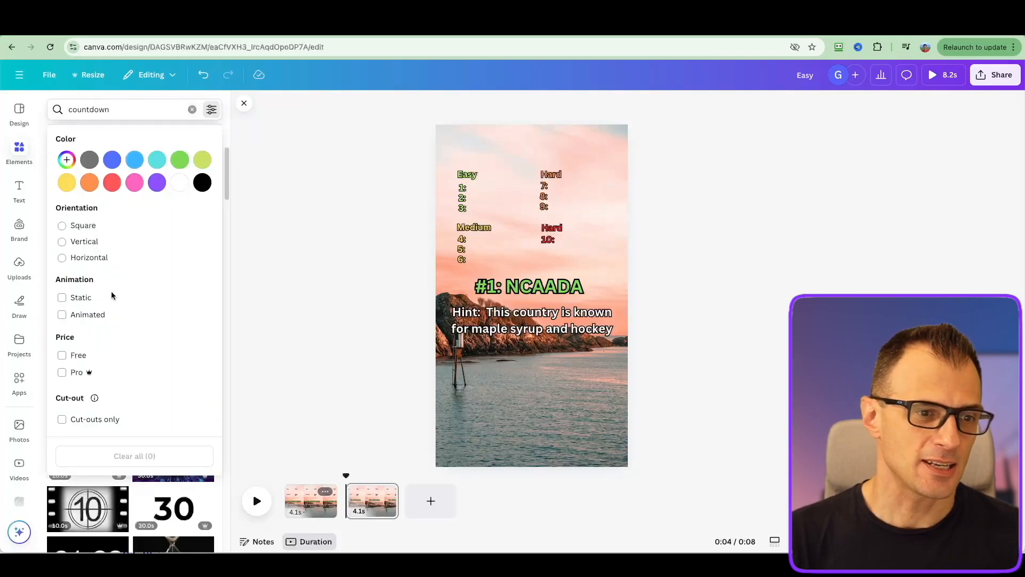
{"action": "left_click", "coordinate": [68, 362]}
{"action": "left_click", "coordinate": [210, 110]}
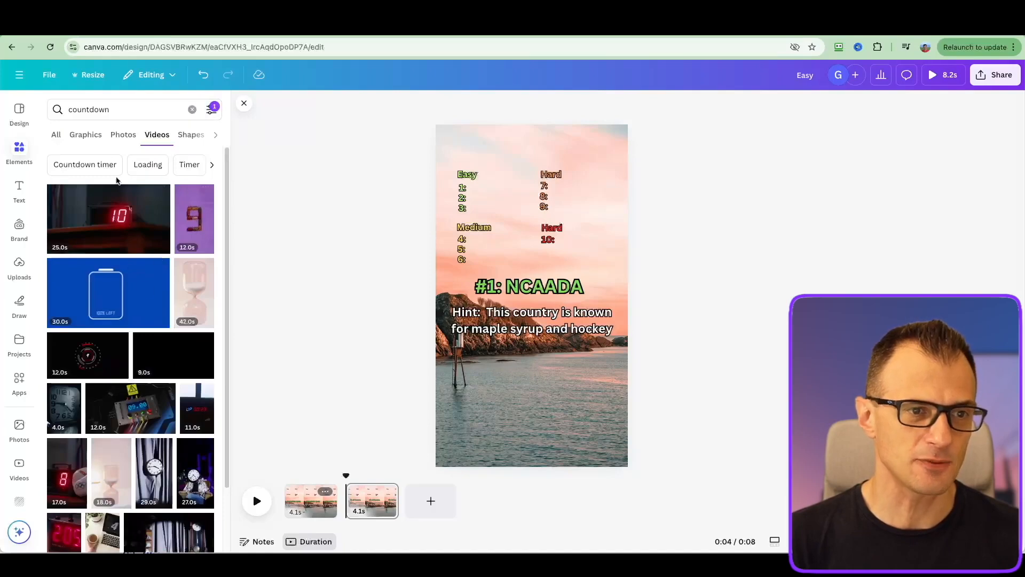
{"action": "scroll", "coordinate": [195, 335], "scroll_direction": "down", "scroll_amount": 4}
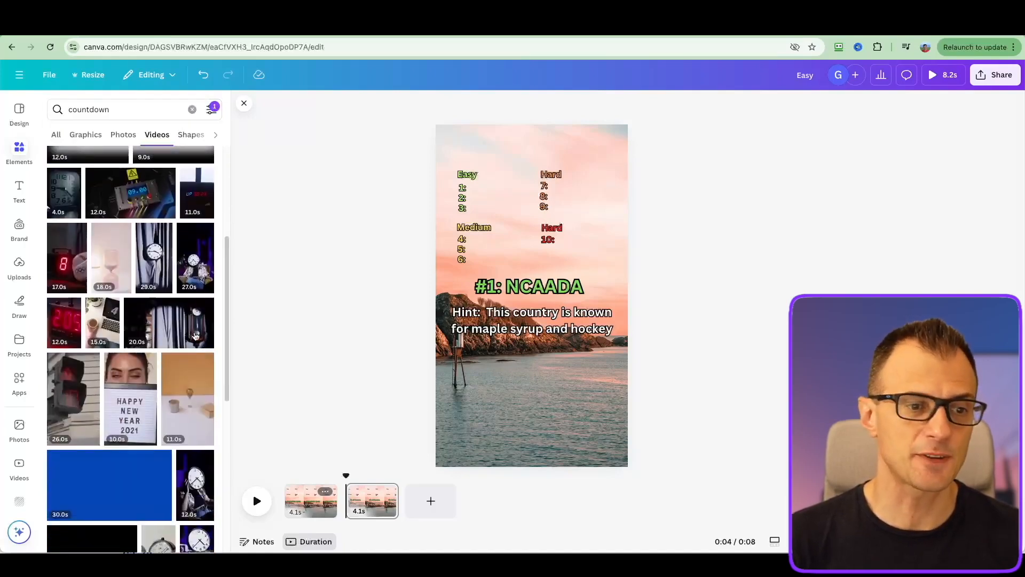
{"action": "scroll", "coordinate": [195, 336], "scroll_direction": "up", "scroll_amount": 4}
{"action": "left_click", "coordinate": [257, 501]}
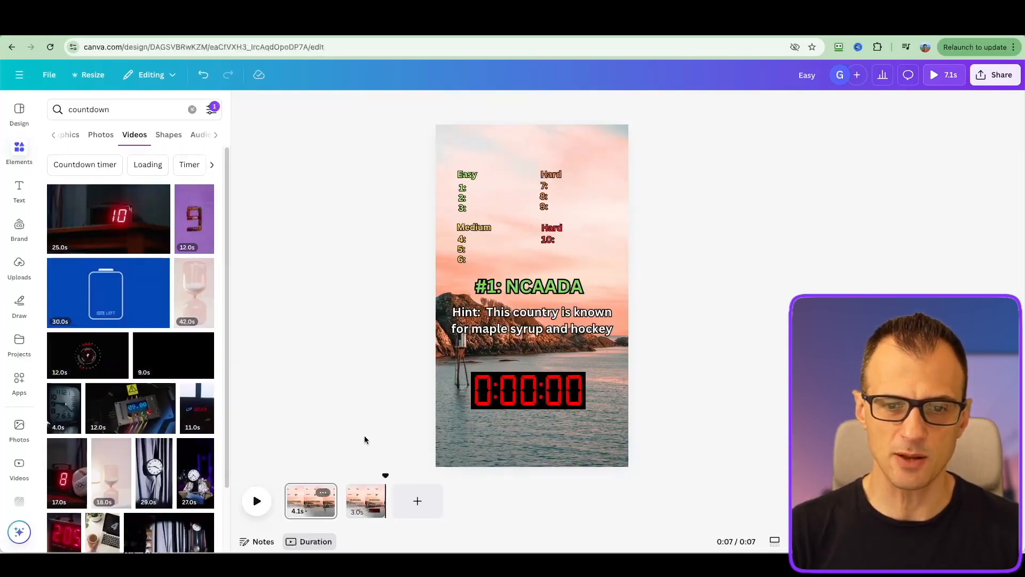
Step: Duplicate the second page with the countdown timer and shorten the copy to 2.0 seconds
{"action": "left_click", "coordinate": [371, 493]}
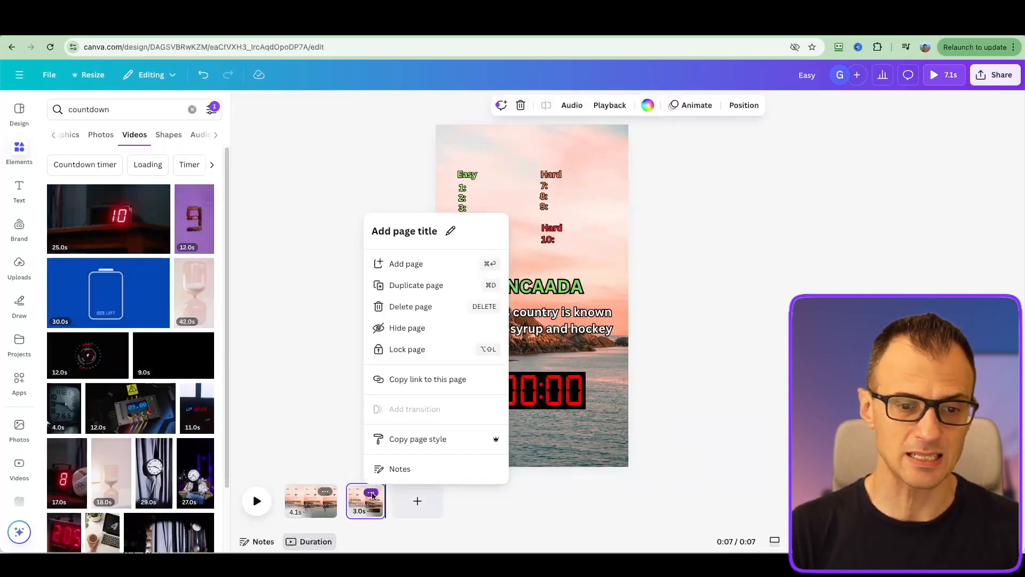
{"action": "left_click", "coordinate": [406, 284]}
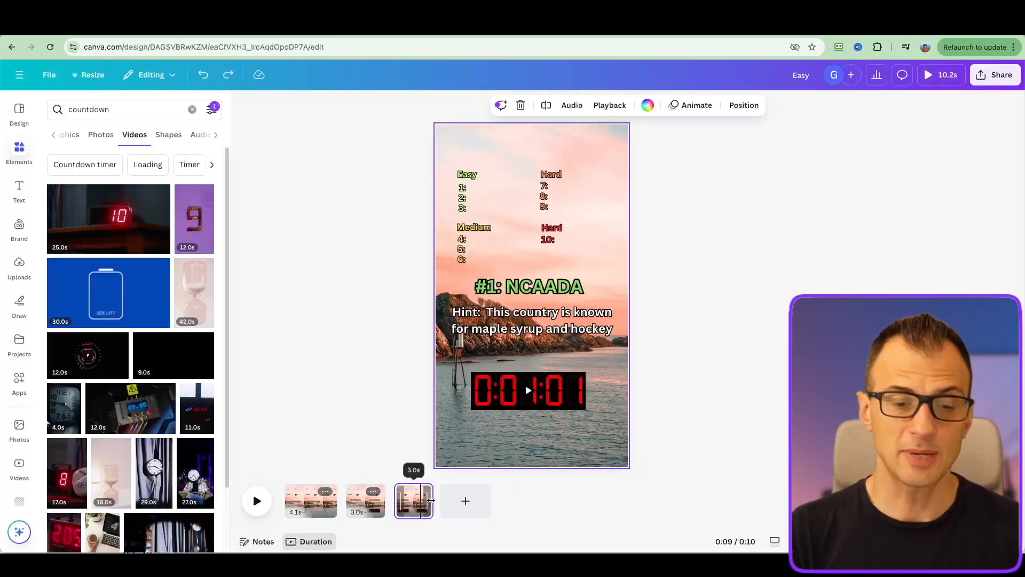
{"action": "left_click_drag", "start_coordinate": [430, 501], "coordinate": [420, 500]}
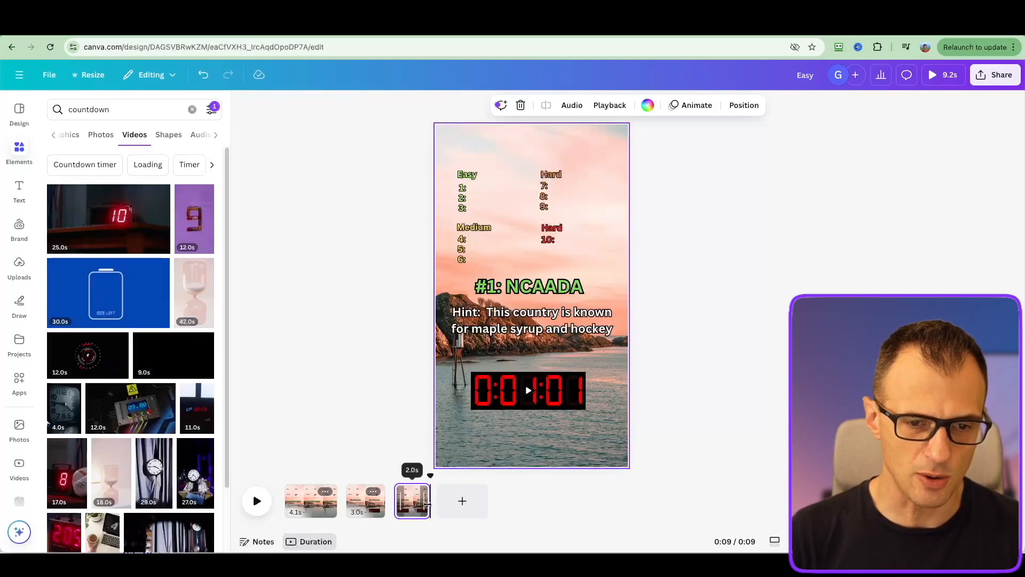
Step: Delete the countdown timer from the third page and trim that page to 2.1 seconds
{"action": "left_click", "coordinate": [515, 400]}
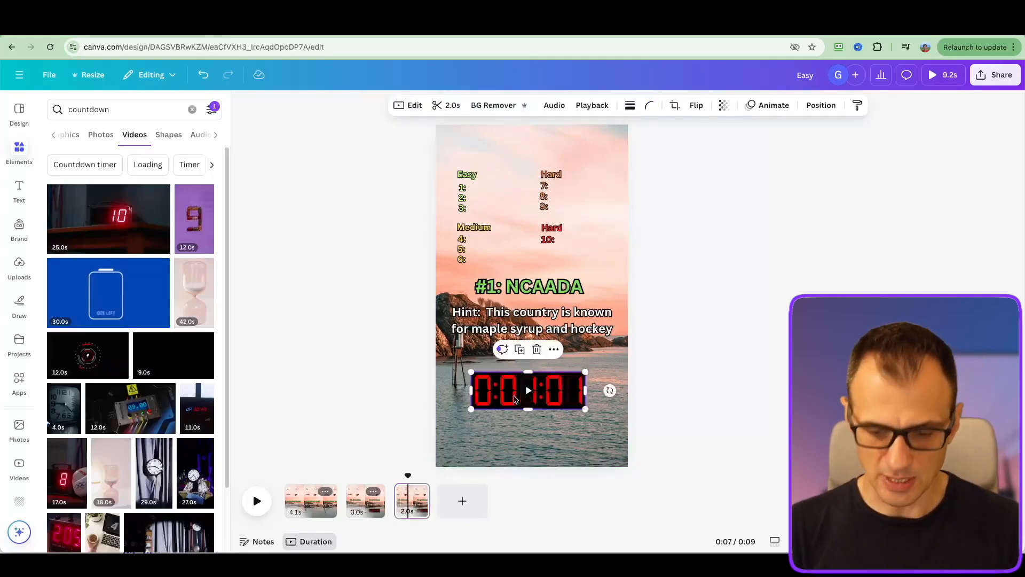
{"action": "key", "text": "Delete"}
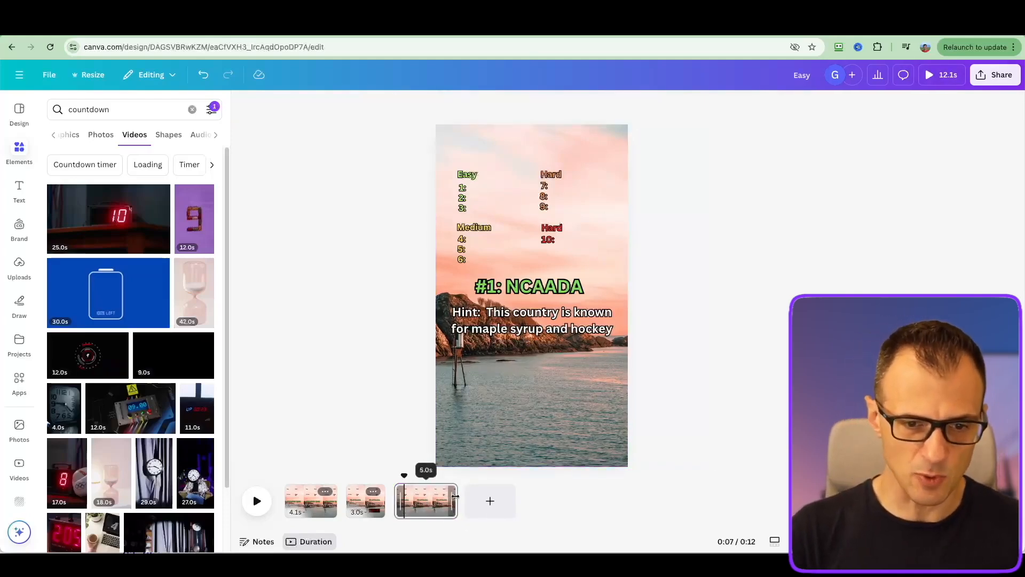
{"action": "left_click_drag", "start_coordinate": [457, 501], "coordinate": [418, 499]}
Step: Replace the scrambled title on the third page with the answer "CANADA!"
{"action": "left_click", "coordinate": [555, 290]}
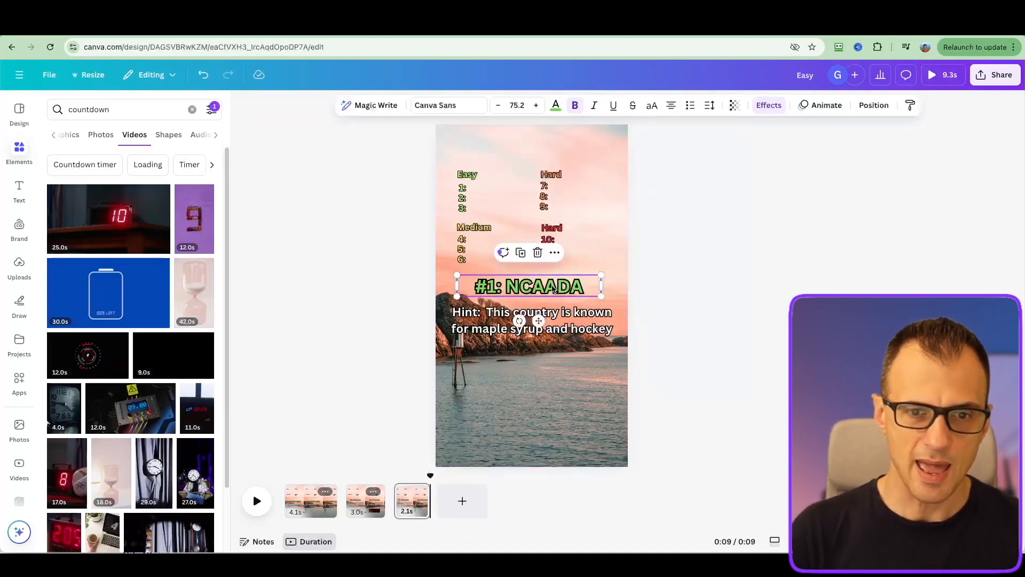
{"action": "left_click", "coordinate": [558, 289]}
{"action": "key", "text": "ctrl+z"}
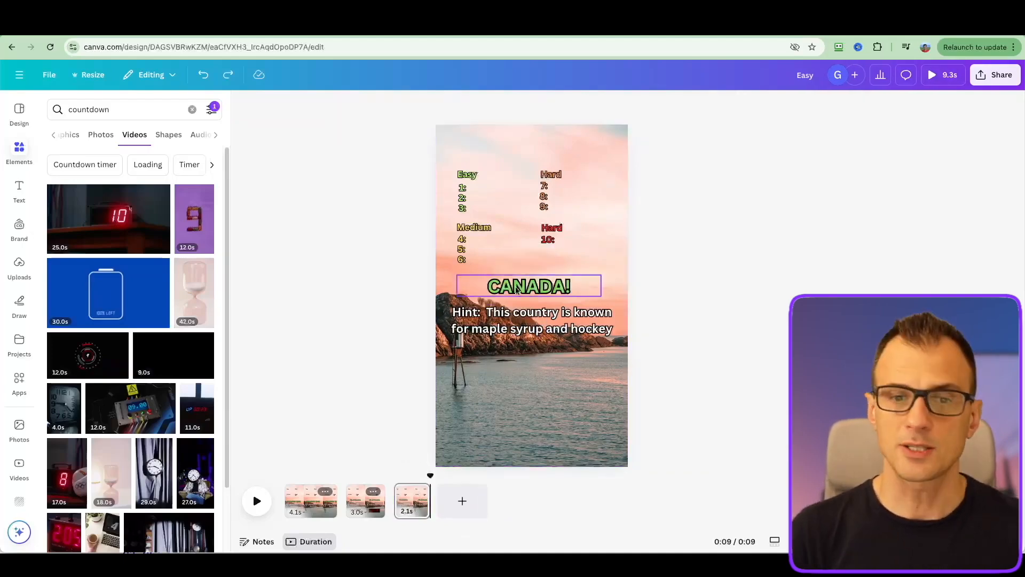
Step: Add "CANADA" after number 1 in the Easy list and move the entry back in line with the other numbers
{"action": "left_click", "coordinate": [463, 187]}
{"action": "left_click", "coordinate": [464, 187]}
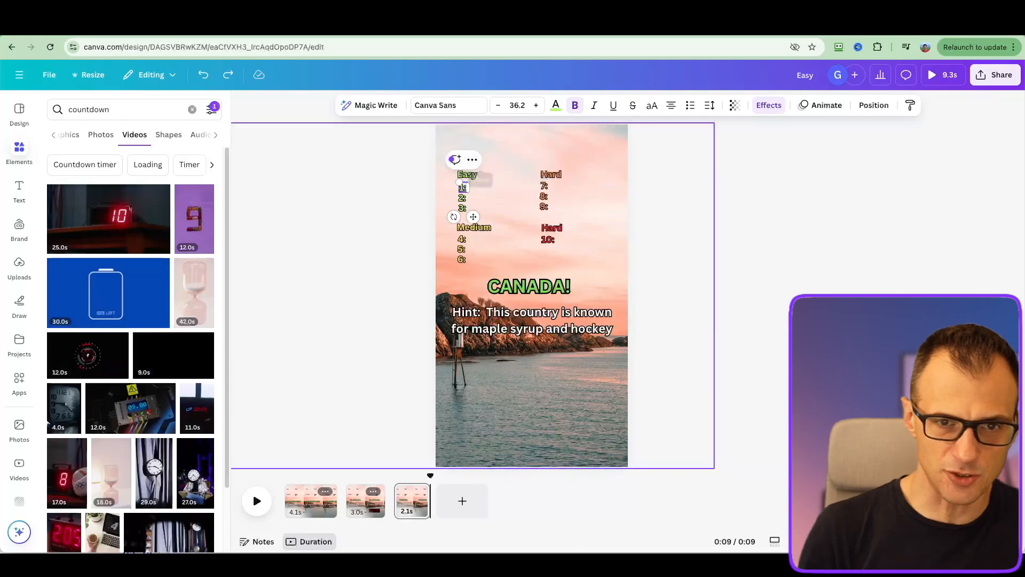
{"action": "type", "text": "CANADA"}
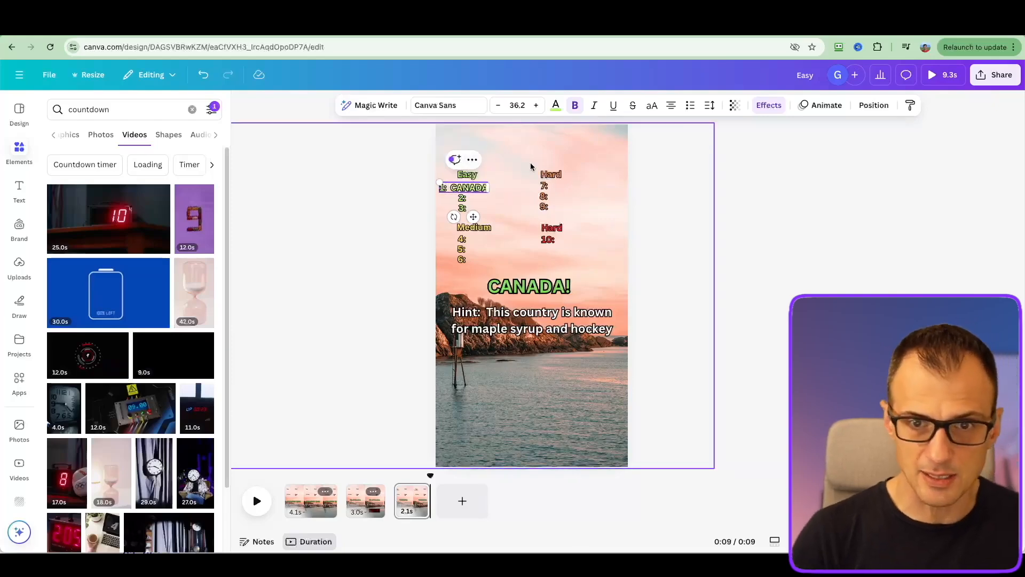
{"action": "left_click", "coordinate": [377, 209]}
{"action": "left_click_drag", "start_coordinate": [456, 187], "coordinate": [473, 188]}
{"action": "left_click", "coordinate": [370, 223]}
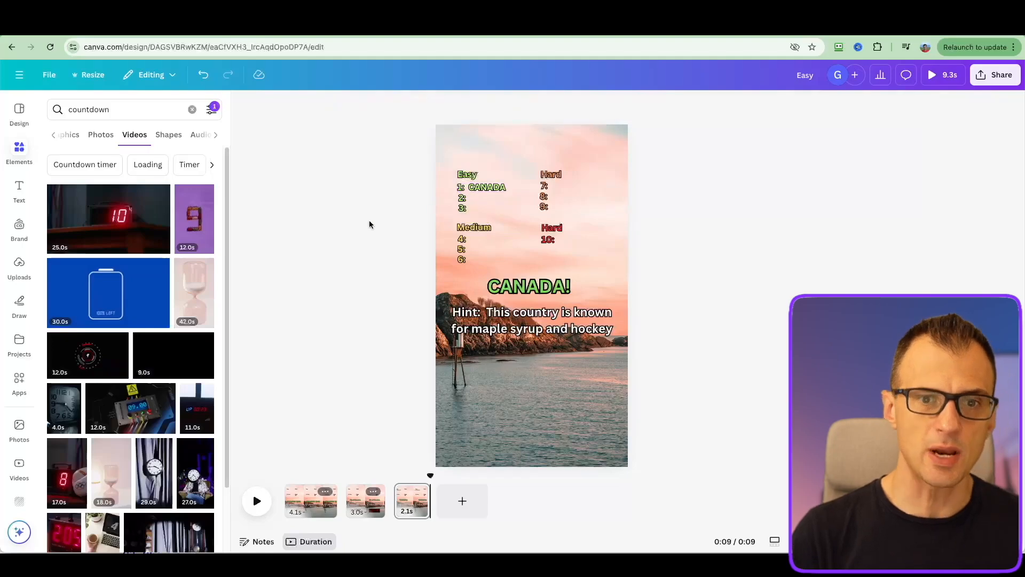
Step: Replace the hint on the answer page with "Comment: did you get it right?"
{"action": "left_click", "coordinate": [499, 327]}
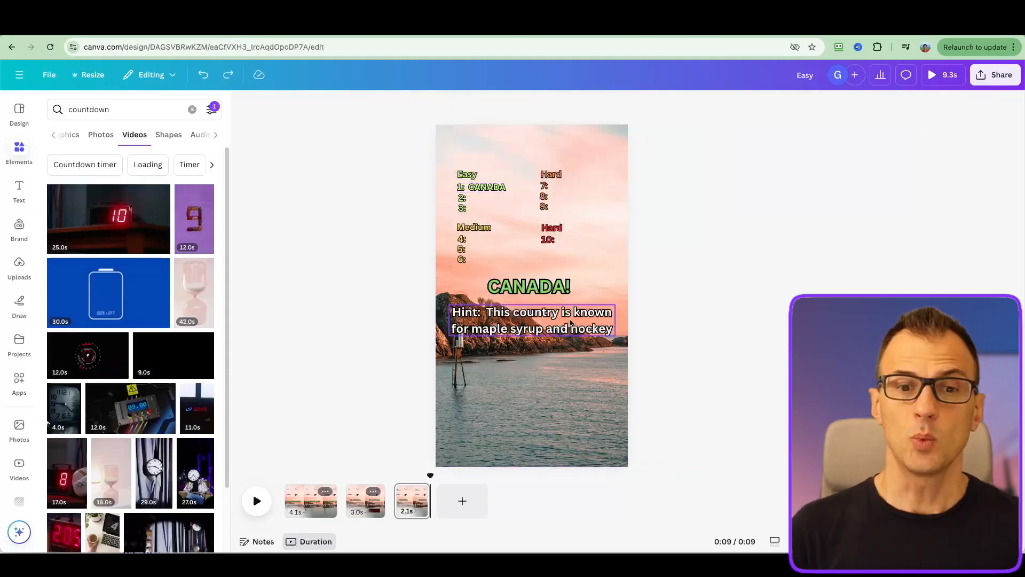
{"action": "double_click", "coordinate": [571, 320]}
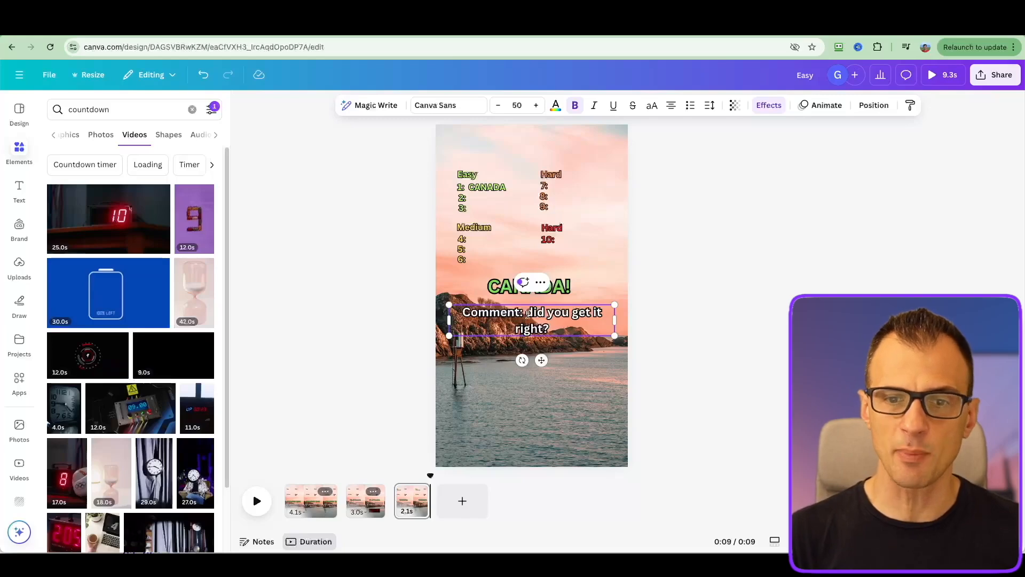
{"action": "left_click", "coordinate": [636, 303]}
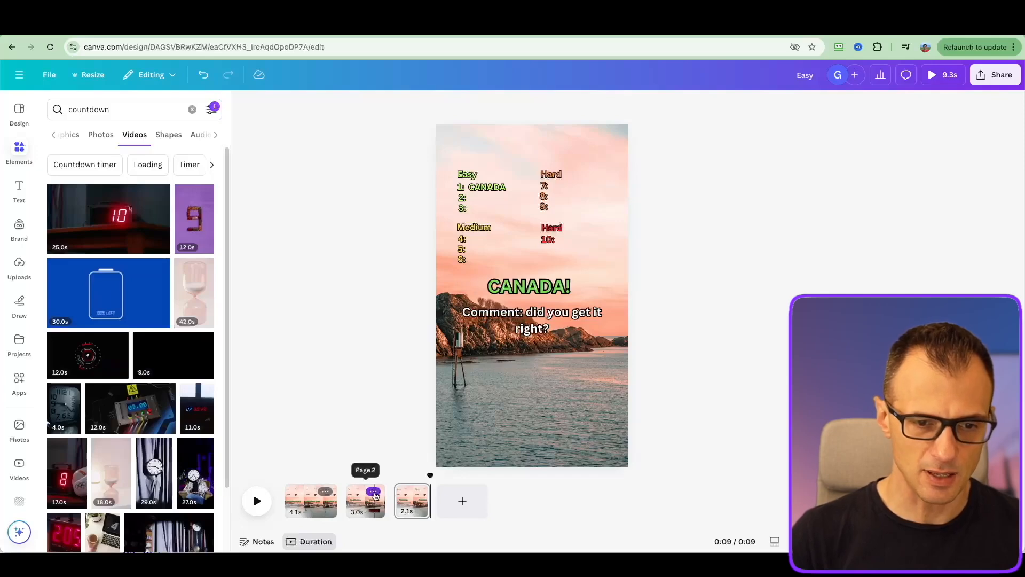
Step: Duplicate the #1 question page again as the basis for another quiz question
{"action": "left_click", "coordinate": [373, 491]}
{"action": "left_click", "coordinate": [402, 287]}
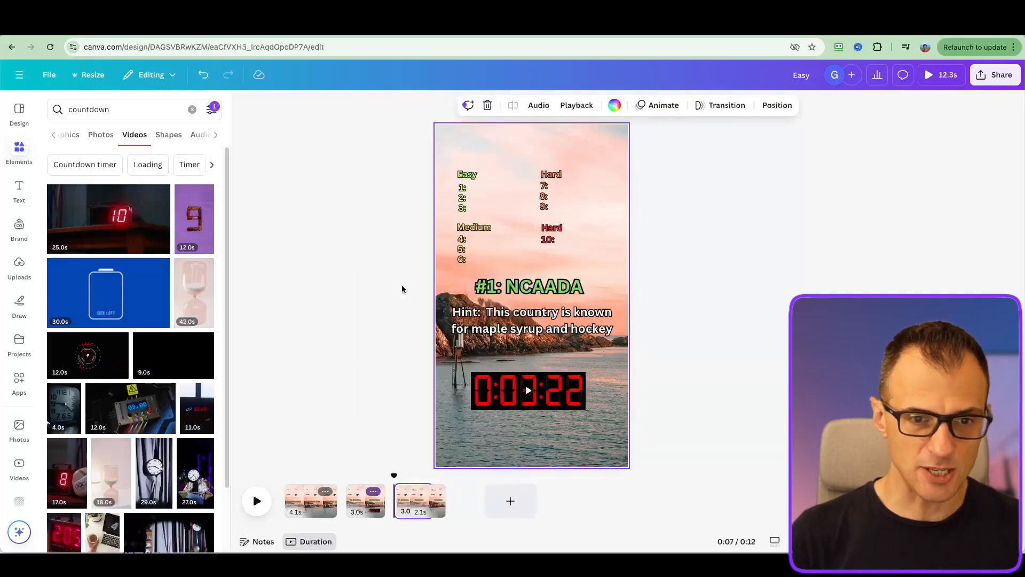
Step: Duplicate the CANADA answer page and move the copied #1 question page between the two answer pages
{"action": "left_click", "coordinate": [461, 502]}
{"action": "left_click", "coordinate": [465, 492]}
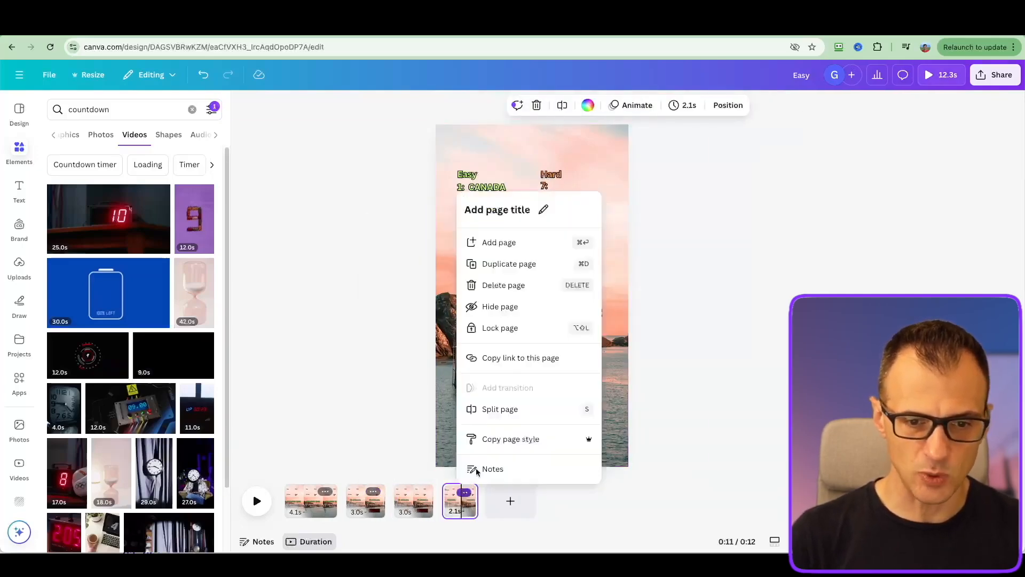
{"action": "left_click", "coordinate": [504, 265]}
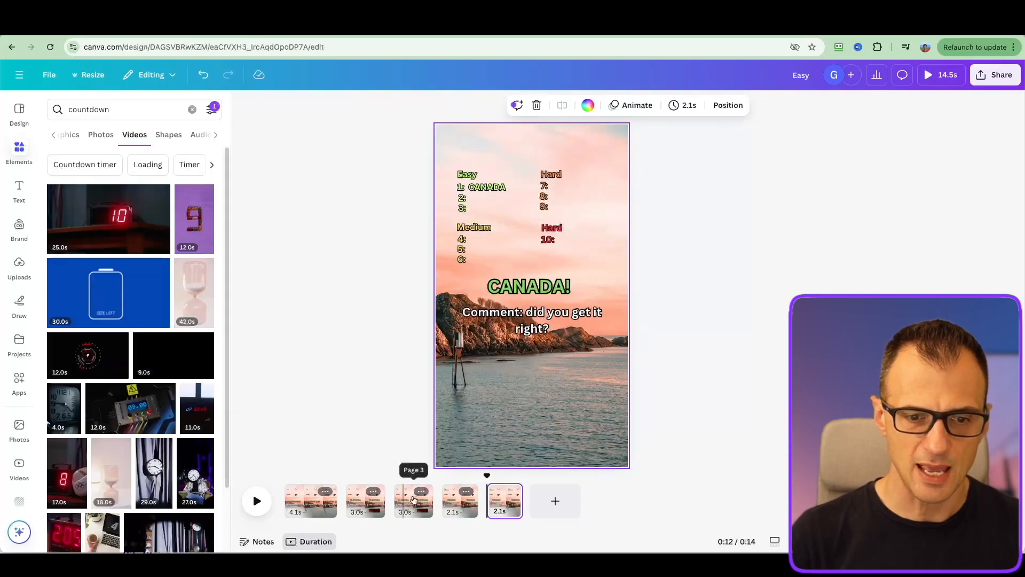
{"action": "left_click_drag", "start_coordinate": [413, 499], "coordinate": [459, 500]}
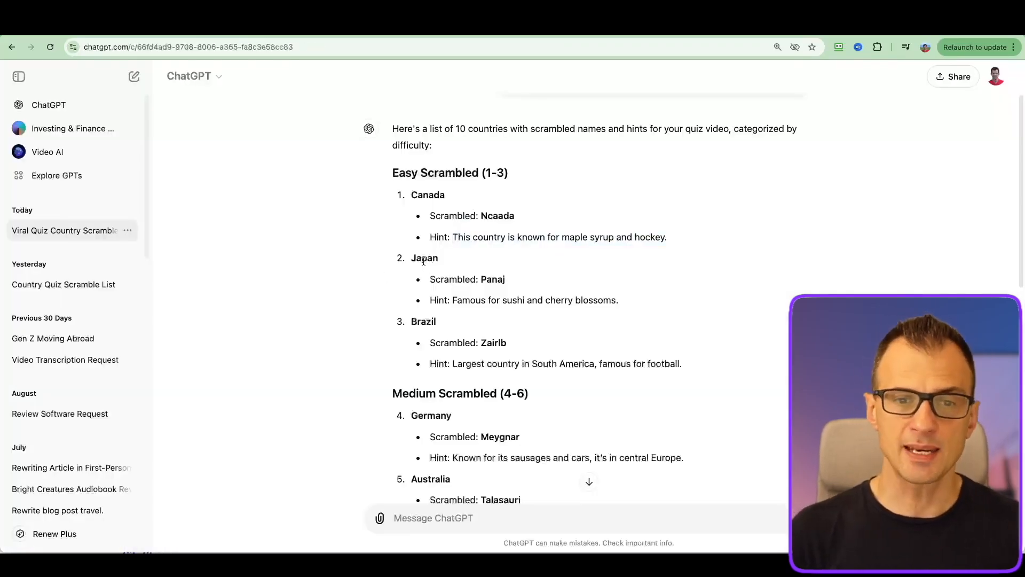
Step: Using the ChatGPT list, change the copied question page to "#2: Panaj", hint "Famous for sushi and cherry blossoms", and carry over the Easy list containing CANADA
{"action": "double_click", "coordinate": [423, 259]}
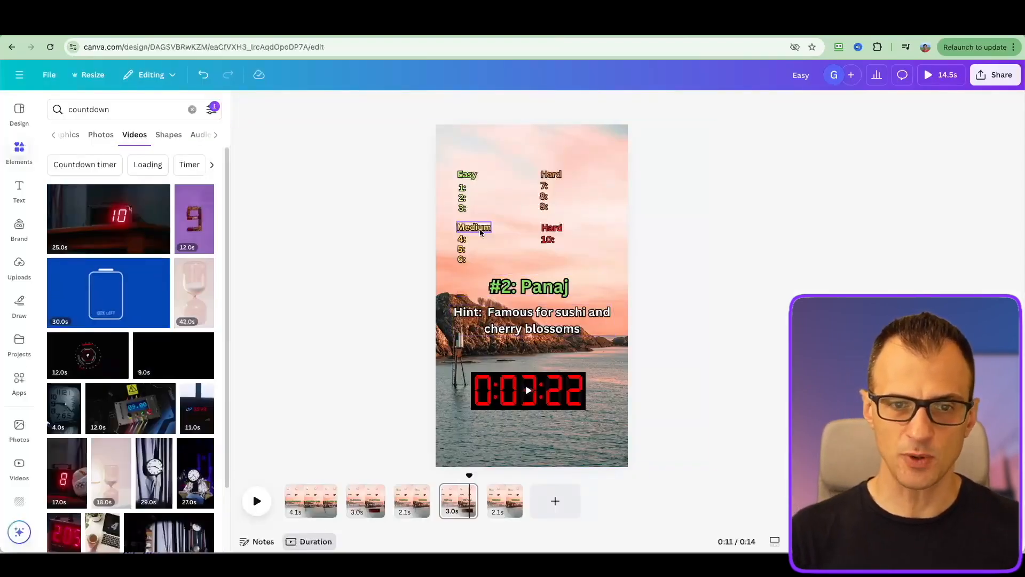
{"action": "left_click_drag", "start_coordinate": [399, 170], "coordinate": [467, 205]}
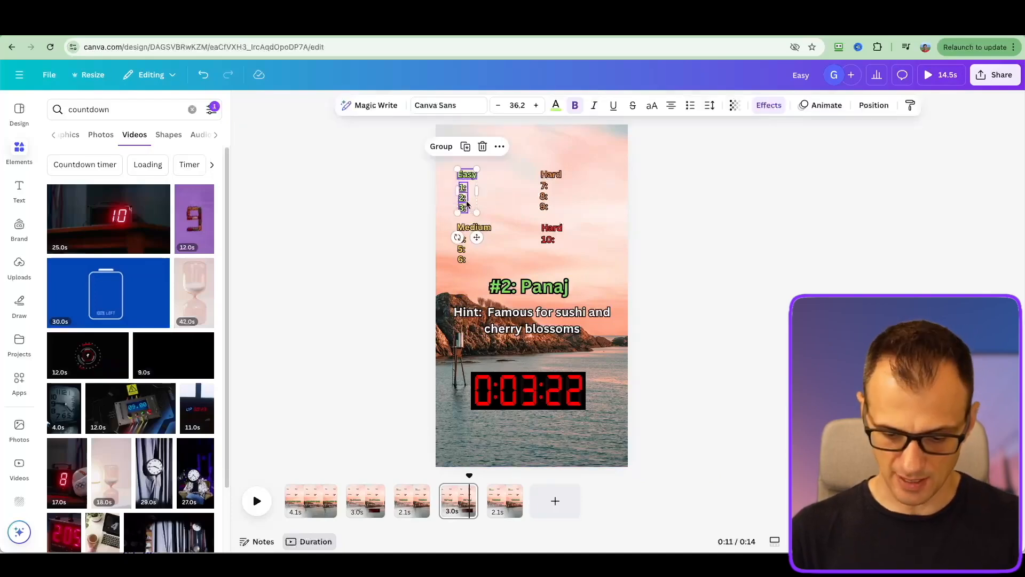
{"action": "left_click", "coordinate": [412, 492]}
{"action": "left_click_drag", "start_coordinate": [395, 174], "coordinate": [484, 211]}
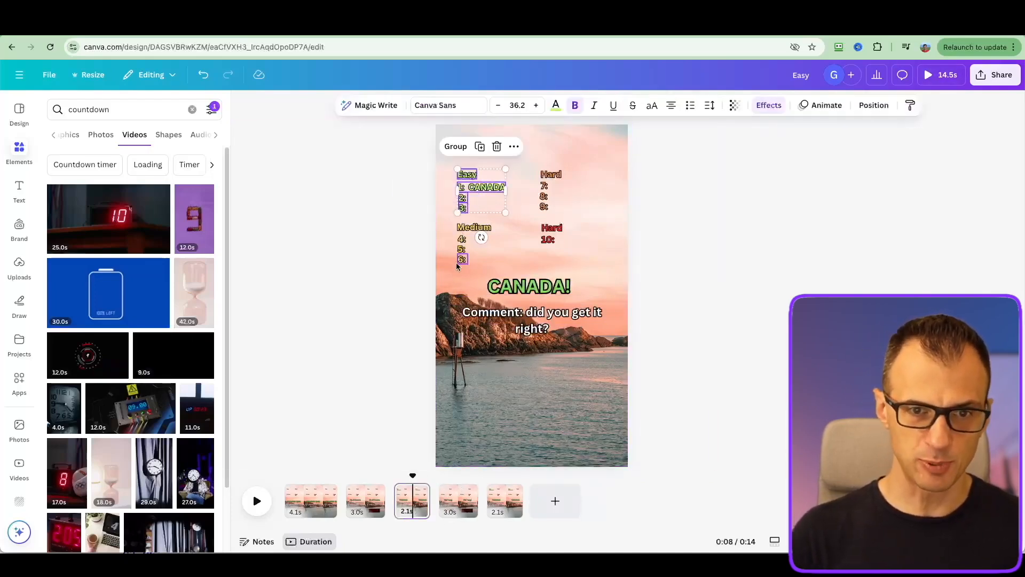
{"action": "left_click", "coordinate": [458, 486]}
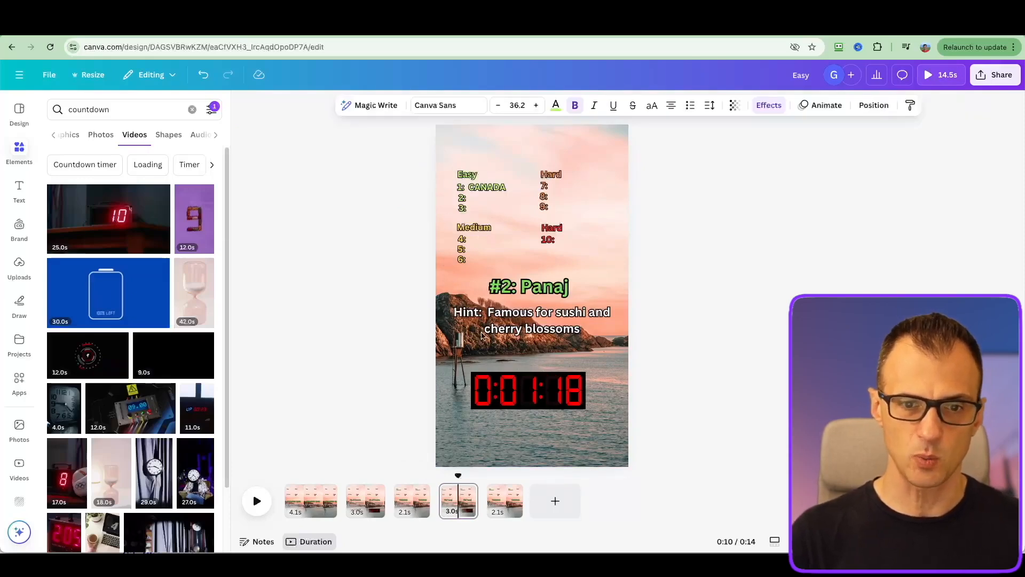
Step: Replace the title on the last answer page with "JAPAN!" and add "JAPAN" after number 2 in the Easy list
{"action": "left_click", "coordinate": [506, 479]}
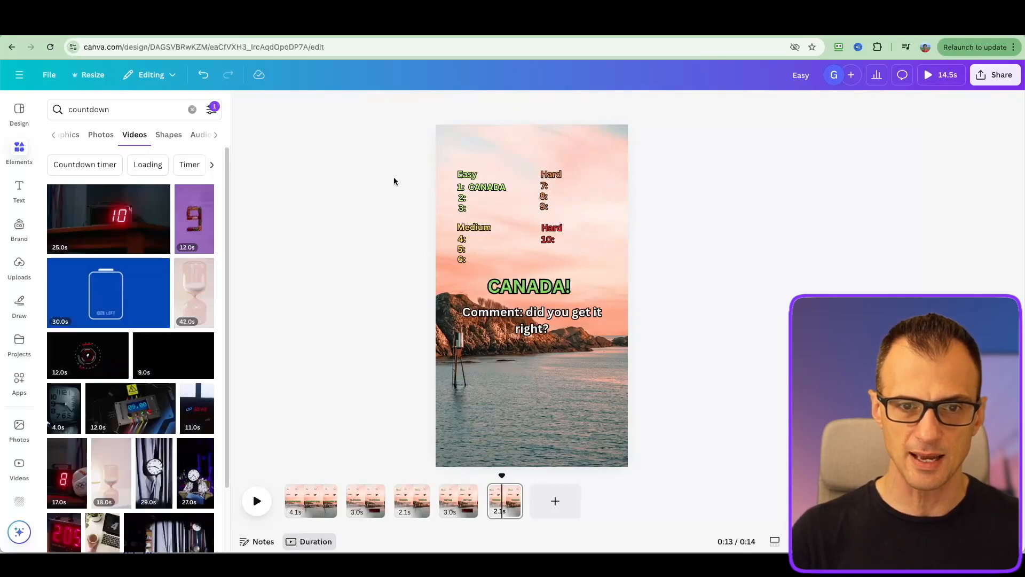
{"action": "double_click", "coordinate": [528, 287]}
{"action": "type", "text": "JAPAN!"}
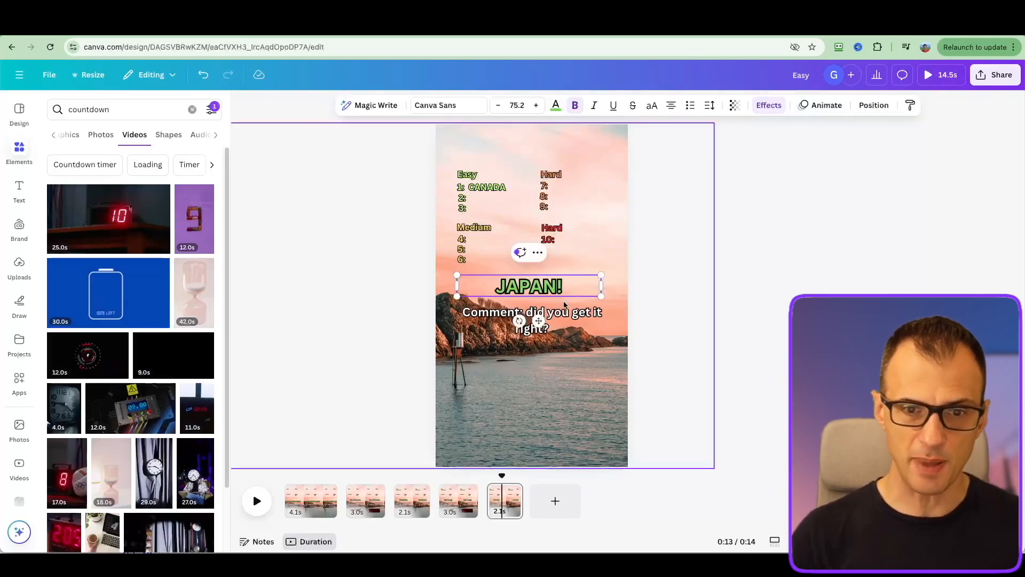
{"action": "left_click", "coordinate": [387, 303]}
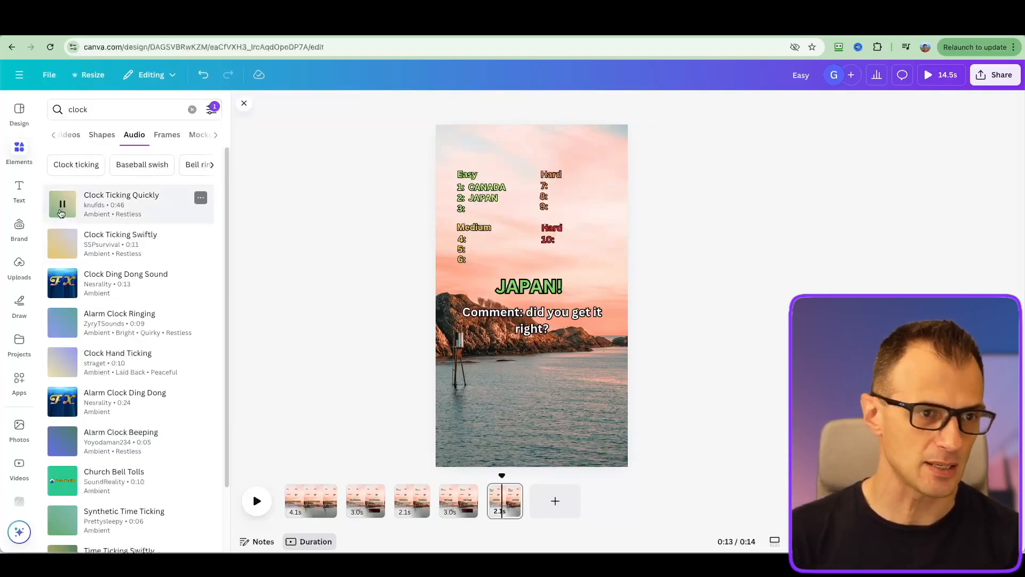
Step: Add the "Clock Ticking Quickly" audio under the #1 question page and trim it to the page's 3.0 s length
{"action": "key", "text": "XF86AudioRaiseVolume"}
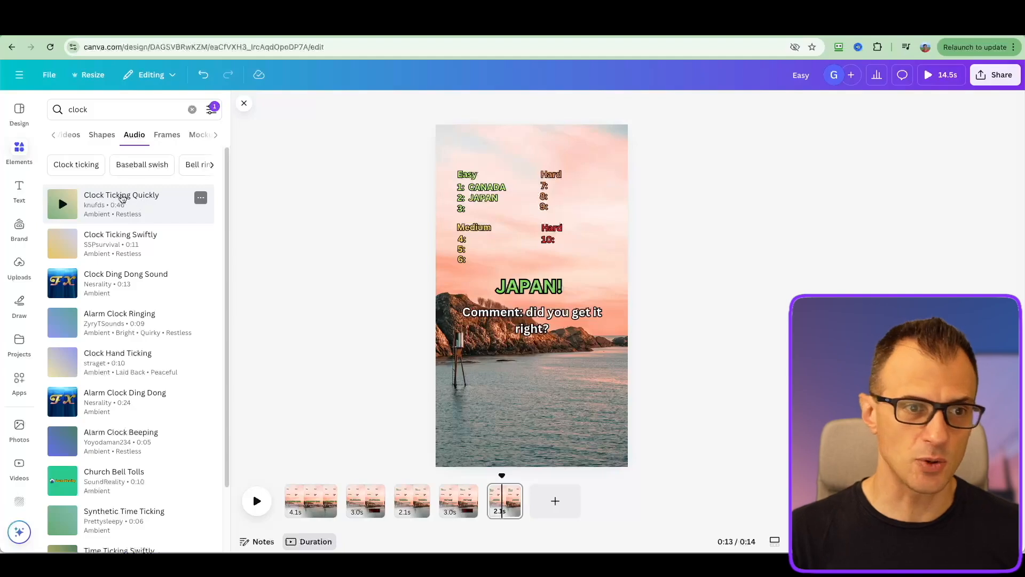
{"action": "left_click_drag", "start_coordinate": [119, 199], "coordinate": [345, 510]}
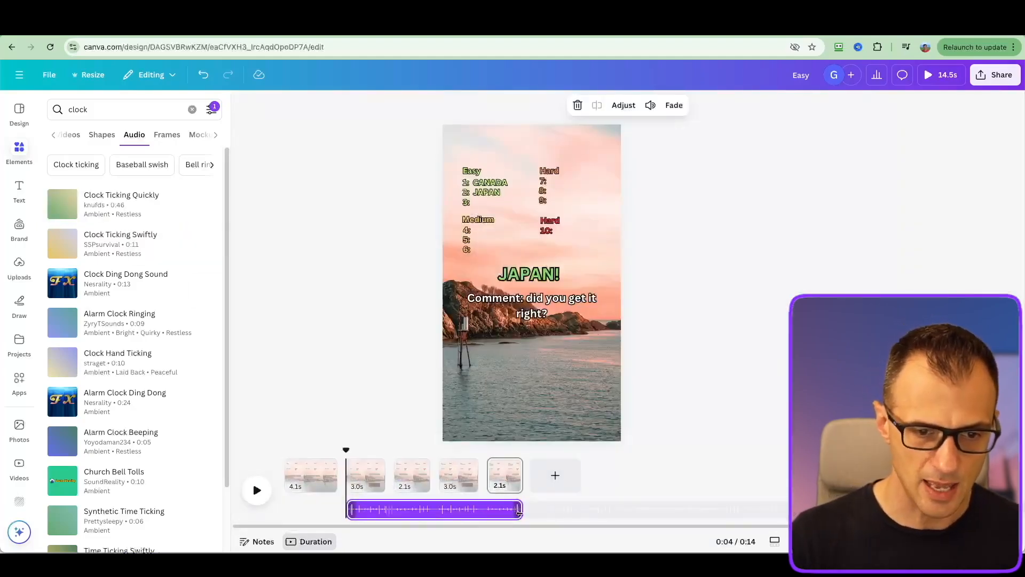
{"action": "left_click", "coordinate": [368, 510]}
Step: Copy the ticking clock audio and paste it under the #2 question page
{"action": "right_click", "coordinate": [364, 510]}
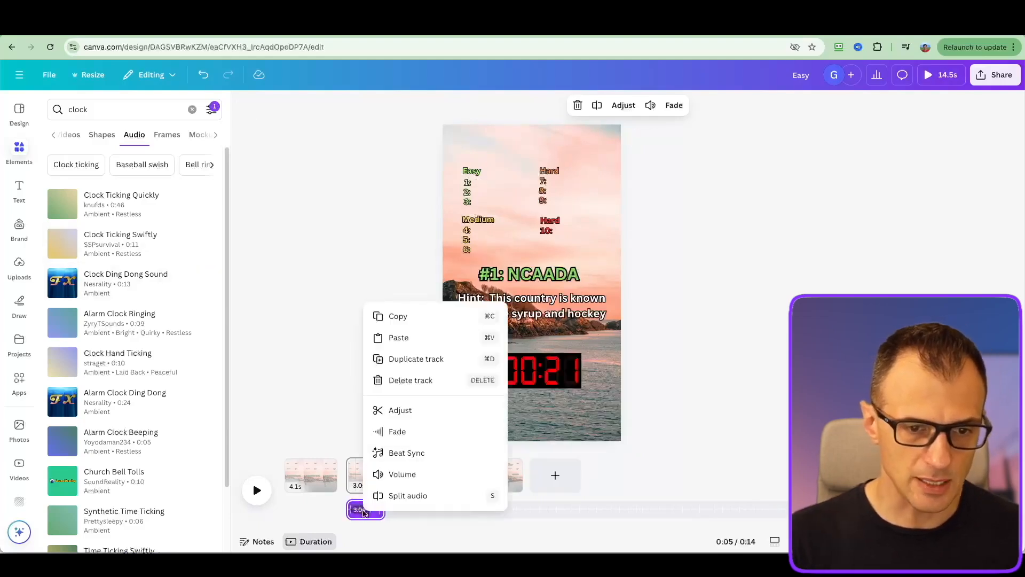
{"action": "left_click", "coordinate": [415, 322]}
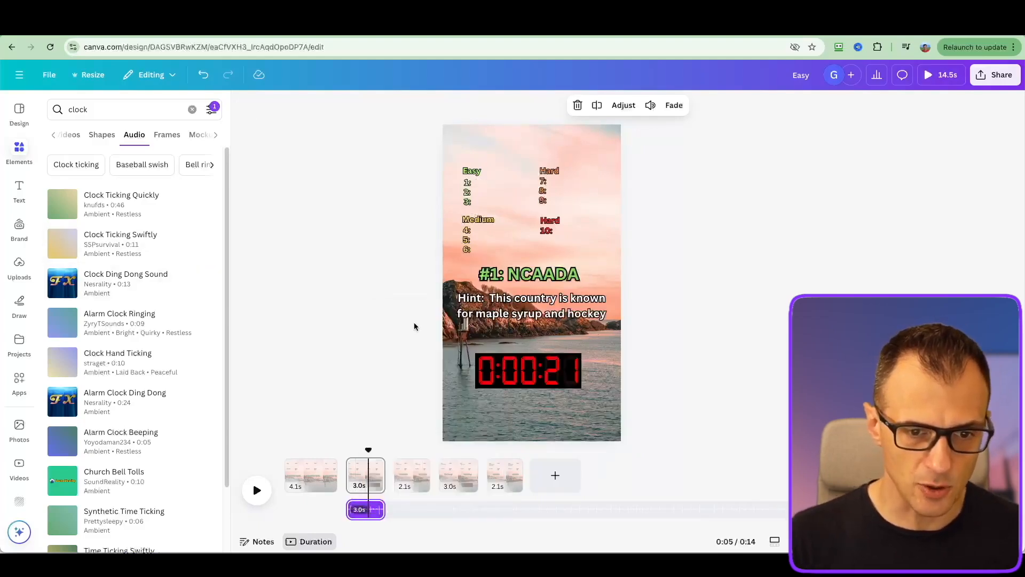
{"action": "right_click", "coordinate": [440, 510]}
{"action": "left_click", "coordinate": [445, 477]}
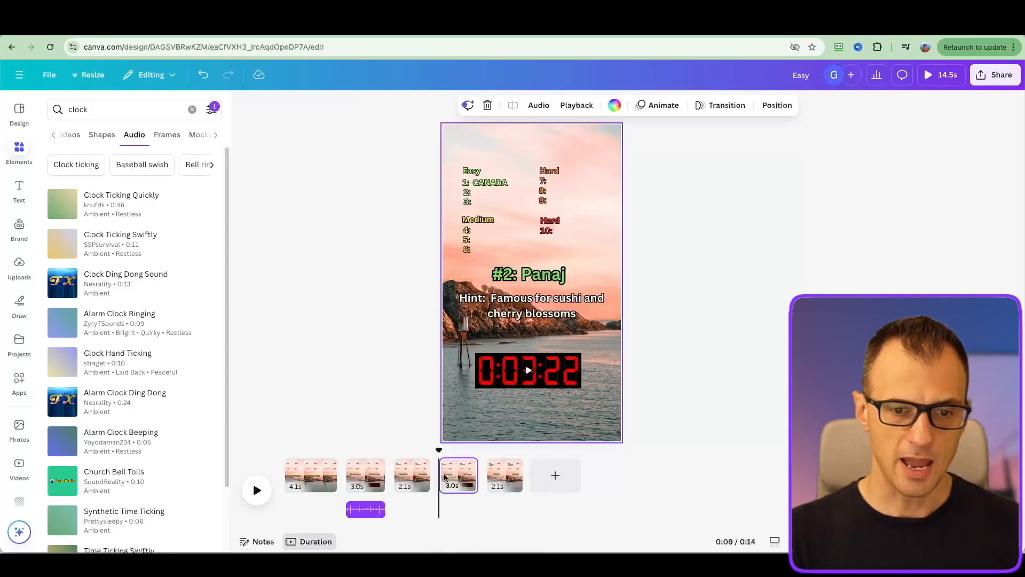
{"action": "key", "text": "super+v"}
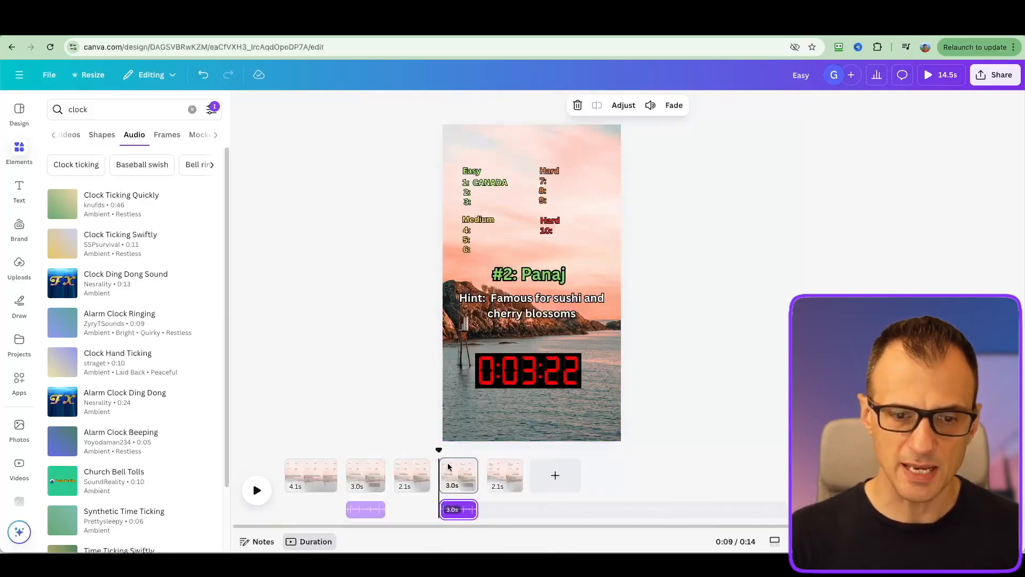
Step: Find a "Bell ding" sound, add "Service Bell Rings" under the CANADA answer page and trim it to 2.0 s
{"action": "left_click", "coordinate": [408, 456]}
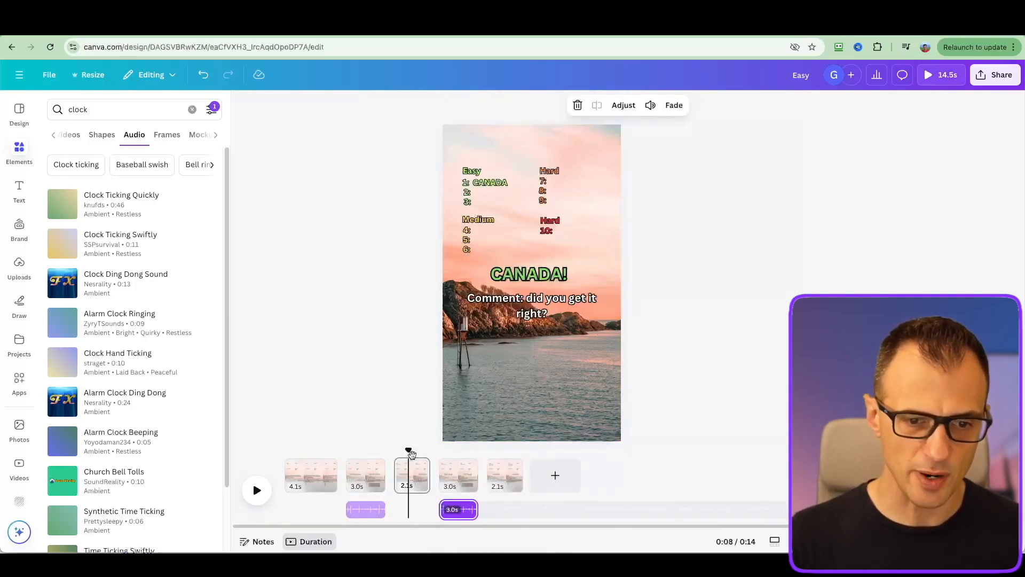
{"action": "left_click_drag", "start_coordinate": [407, 454], "coordinate": [395, 452]}
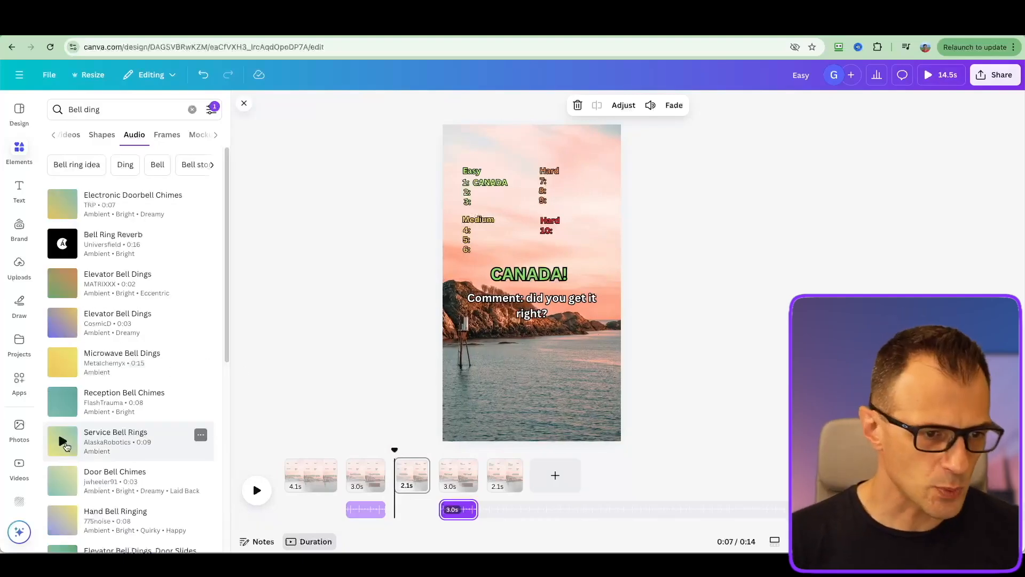
{"action": "left_click", "coordinate": [62, 441]}
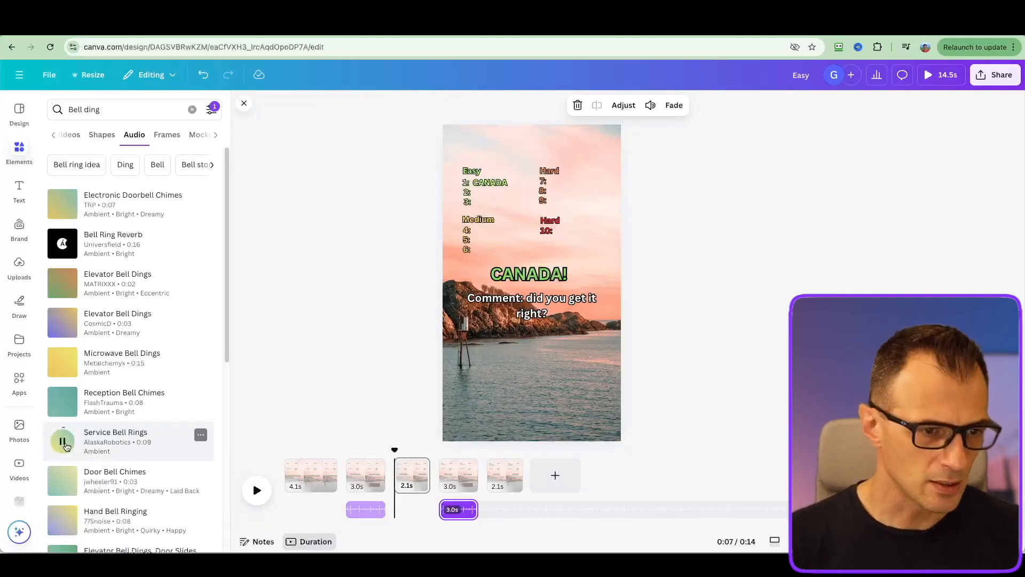
{"action": "left_click", "coordinate": [65, 447]}
{"action": "left_click", "coordinate": [106, 441]}
{"action": "left_click_drag", "start_coordinate": [106, 441], "coordinate": [401, 491]}
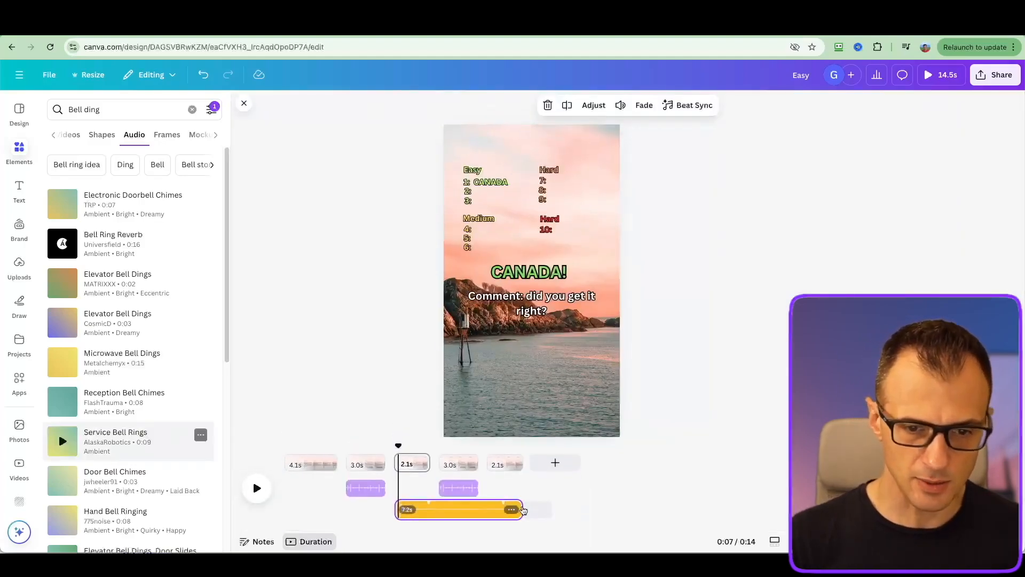
{"action": "left_click_drag", "start_coordinate": [522, 510], "coordinate": [430, 511]}
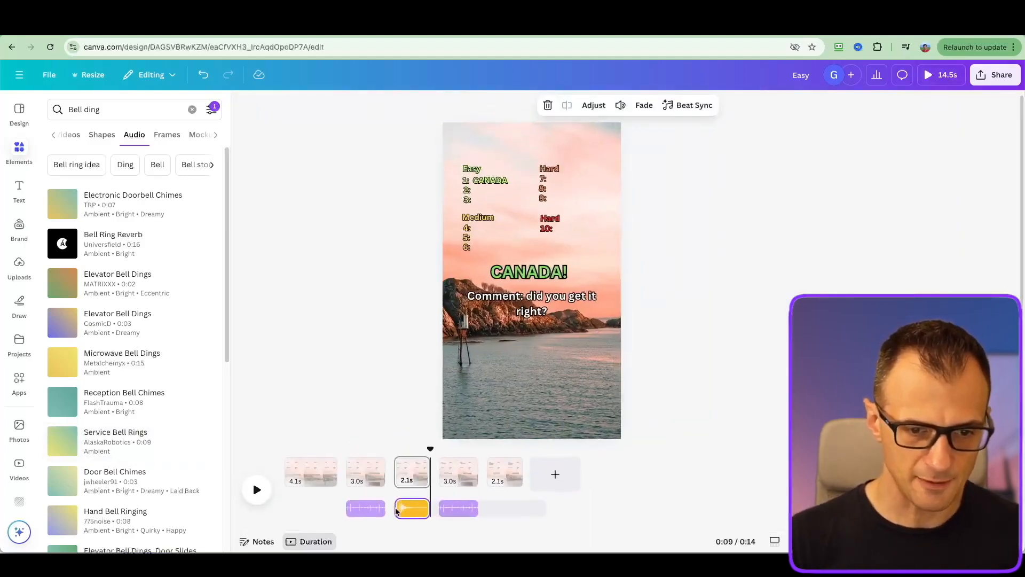
Step: Copy the bell sound from the CANADA page to the start of the JAPAN answer page
{"action": "left_click", "coordinate": [419, 510]}
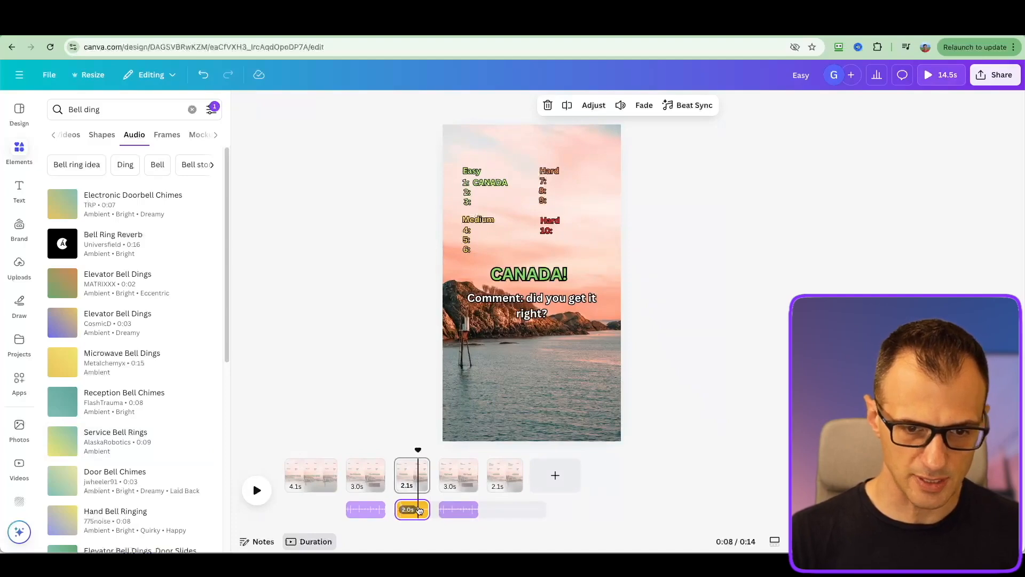
{"action": "left_click", "coordinate": [488, 458]}
{"action": "key", "text": "ctrl+v"}
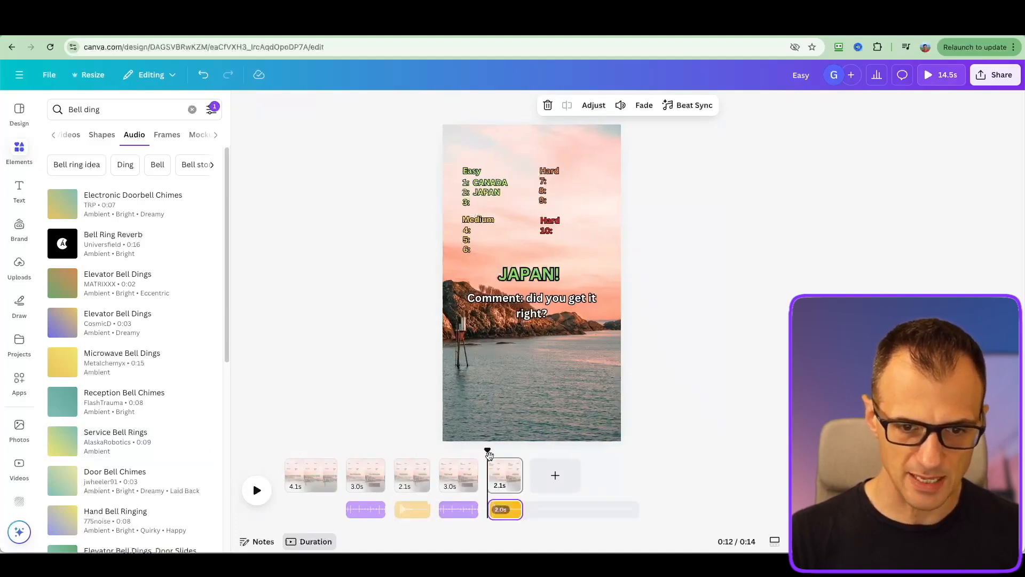
Step: Play back the quiz video from its opening page and compare it with the scrambled-country Short on YouTube
{"action": "left_click", "coordinate": [326, 452]}
{"action": "key", "text": "space"}
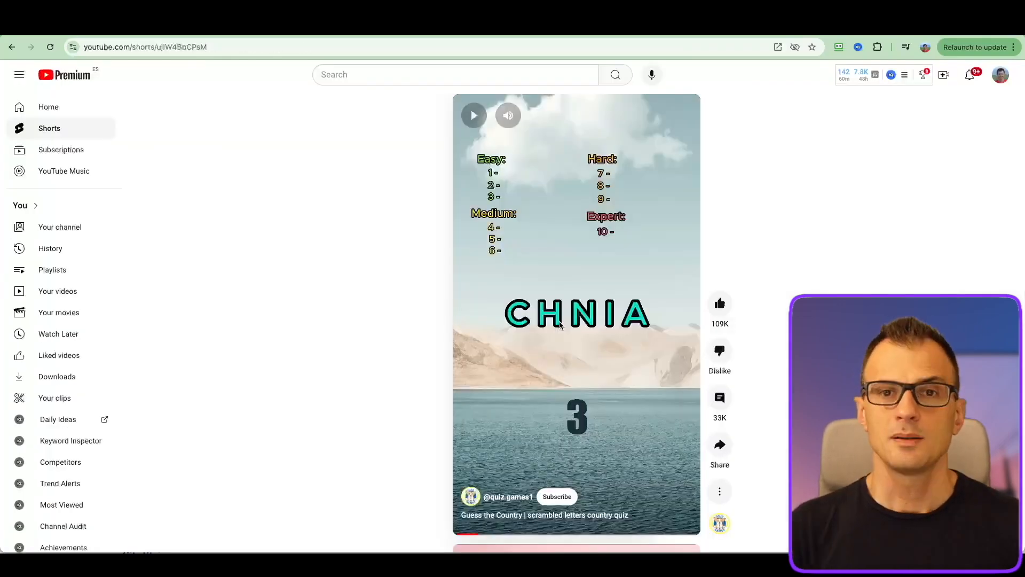
{"action": "left_click", "coordinate": [561, 325]}
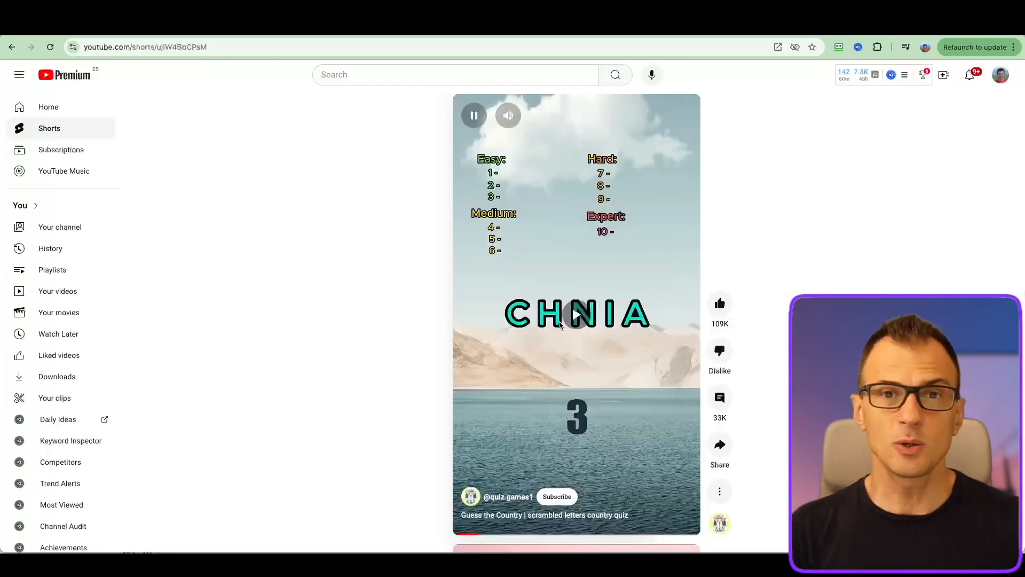
{"action": "left_click", "coordinate": [597, 359]}
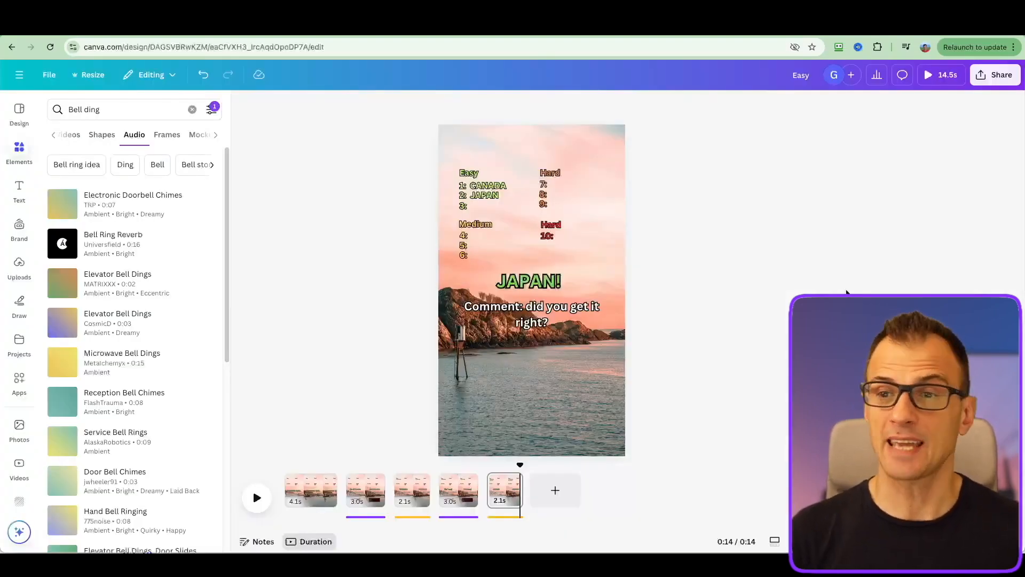
Step: Open the sharing options for the quiz video design
{"action": "left_click", "coordinate": [998, 75]}
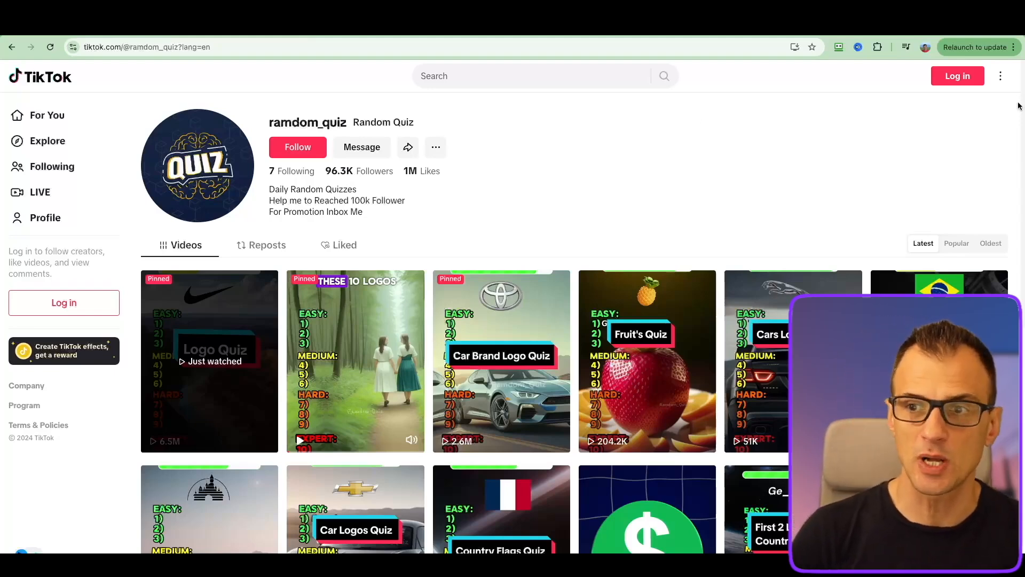
Step: Browse the Random Quiz channel's videos on TikTok to examine their quiz topics, layouts and view counts
{"action": "scroll", "coordinate": [636, 96], "scroll_direction": "down", "scroll_amount": 2}
{"action": "scroll", "coordinate": [598, 249], "scroll_direction": "up", "scroll_amount": 2}
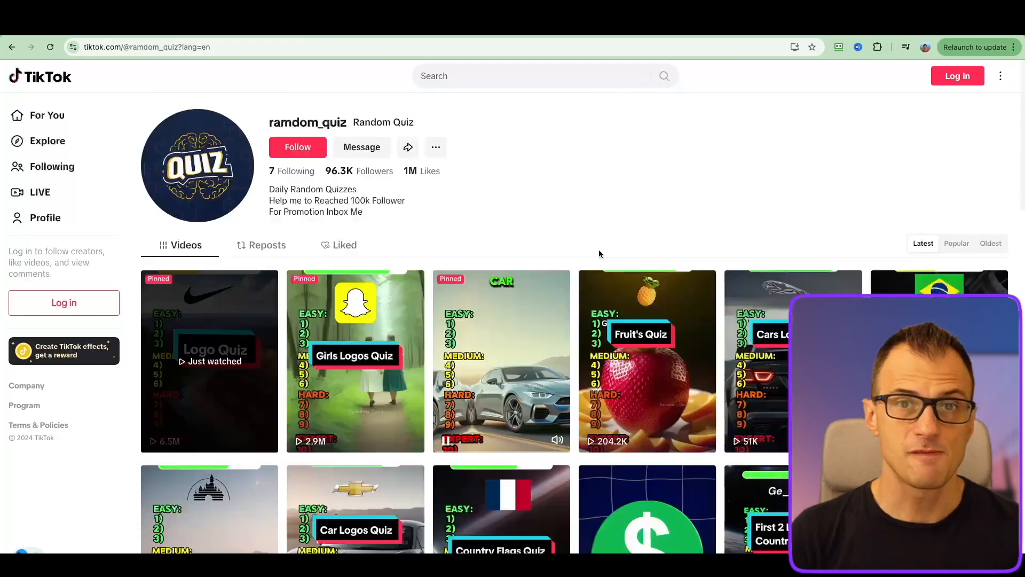
{"action": "scroll", "coordinate": [579, 224], "scroll_direction": "down", "scroll_amount": 4}
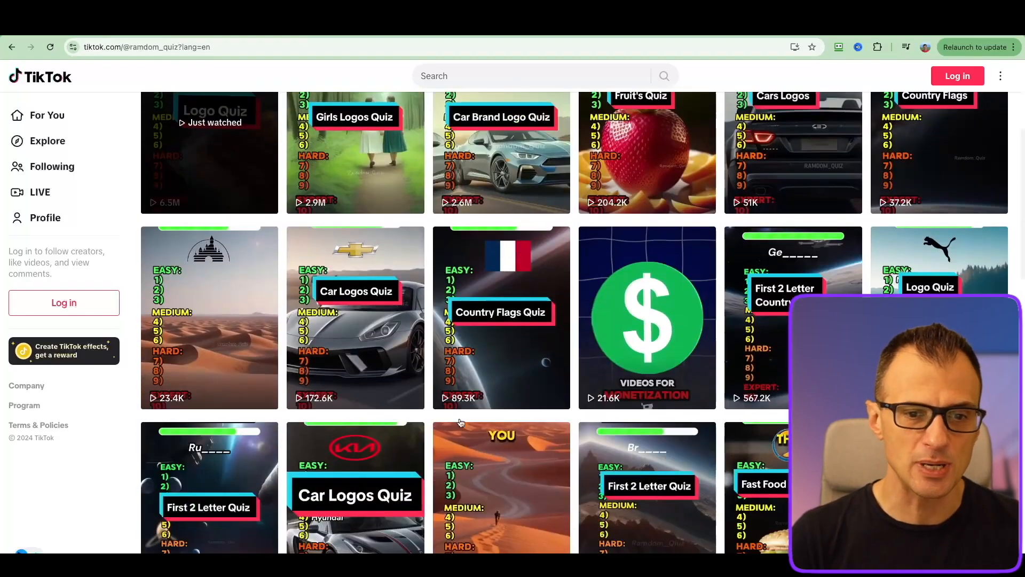
{"action": "scroll", "coordinate": [412, 442], "scroll_direction": "down", "scroll_amount": 3}
{"action": "scroll", "coordinate": [411, 442], "scroll_direction": "down", "scroll_amount": 2}
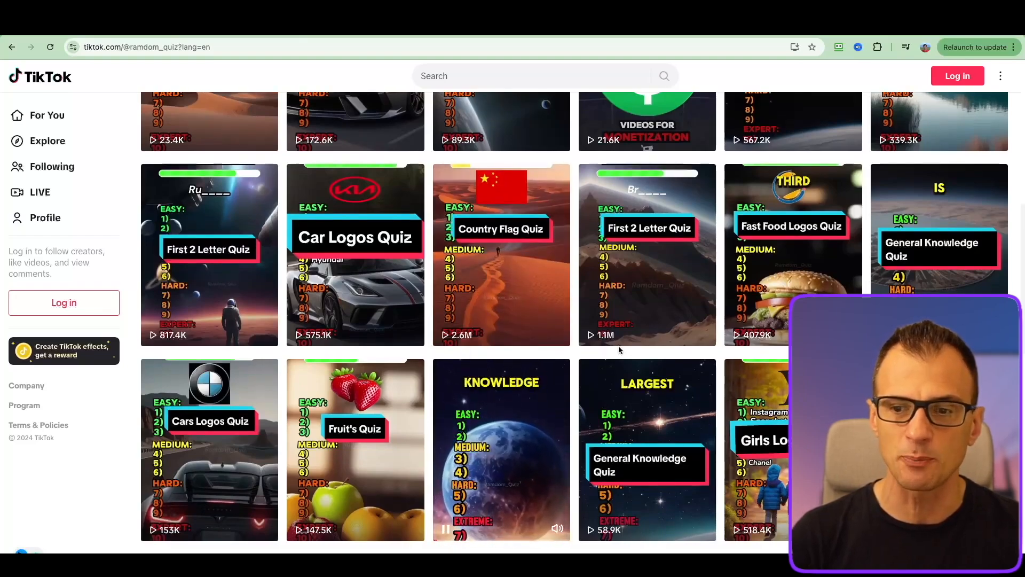
{"action": "scroll", "coordinate": [441, 315], "scroll_direction": "down", "scroll_amount": 8}
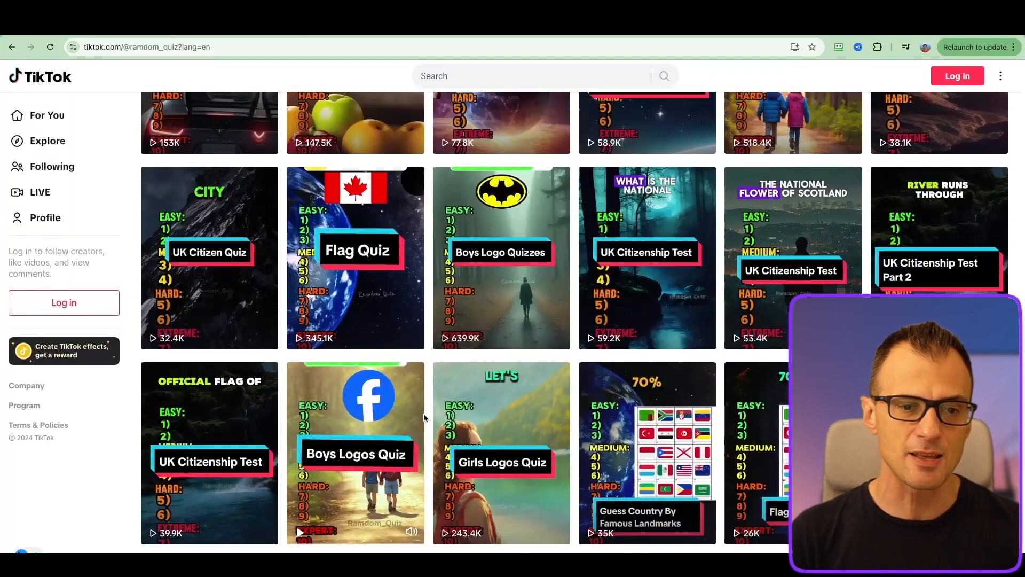
{"action": "scroll", "coordinate": [441, 315], "scroll_direction": "up", "scroll_amount": 10}
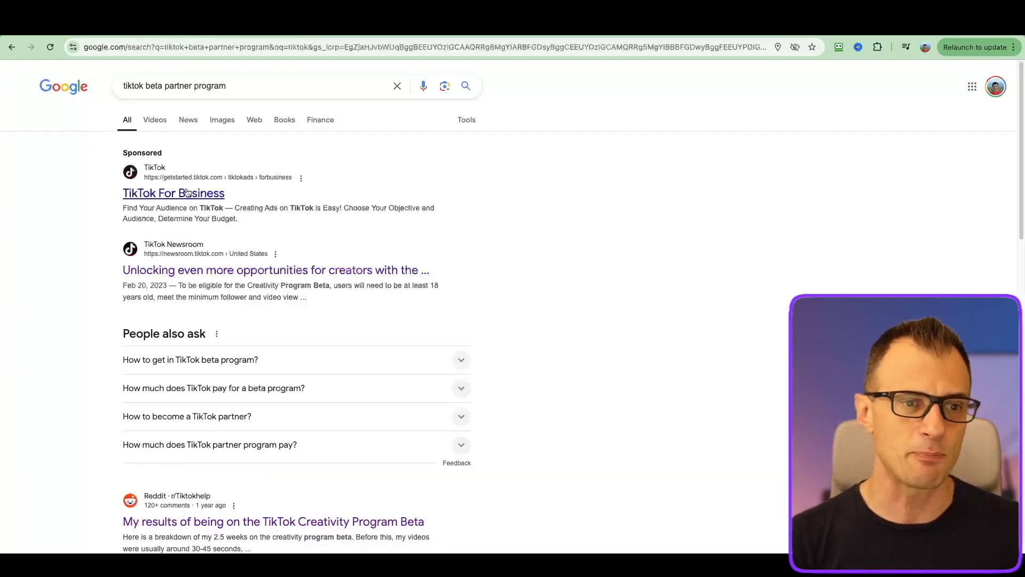
Step: Open the TikTok Newsroom article on the Creativity Program Beta and highlight the countries named in the November 6, 2023 update
{"action": "left_click", "coordinate": [268, 272]}
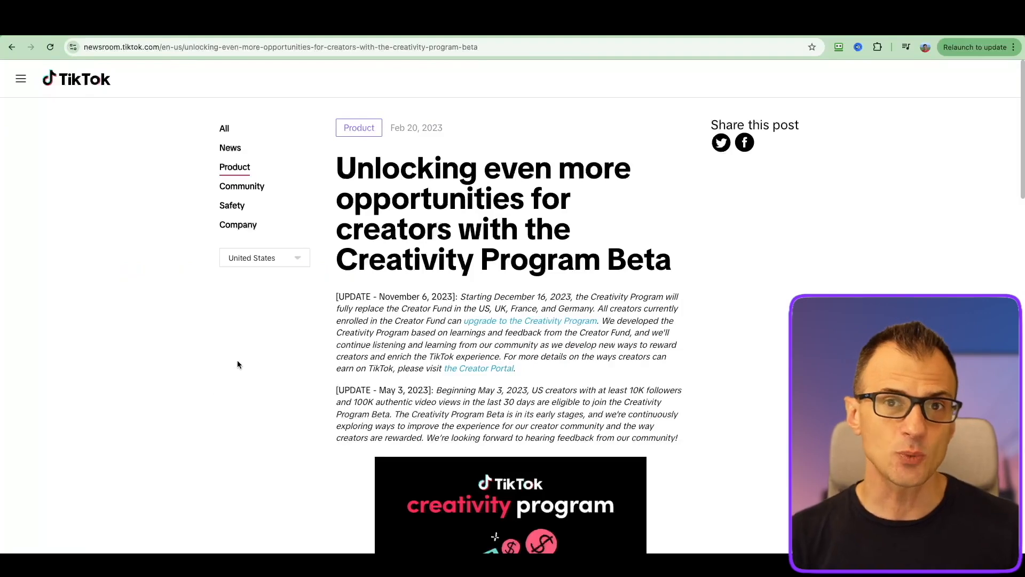
{"action": "scroll", "coordinate": [234, 362], "scroll_direction": "down", "scroll_amount": 3}
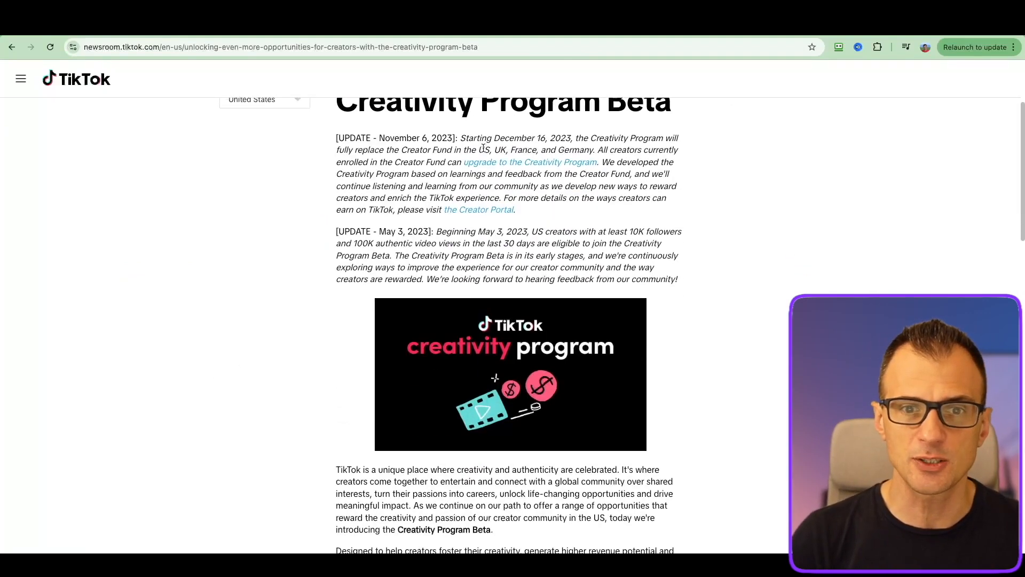
{"action": "left_click_drag", "start_coordinate": [481, 150], "coordinate": [579, 150]}
{"action": "left_click", "coordinate": [580, 150]}
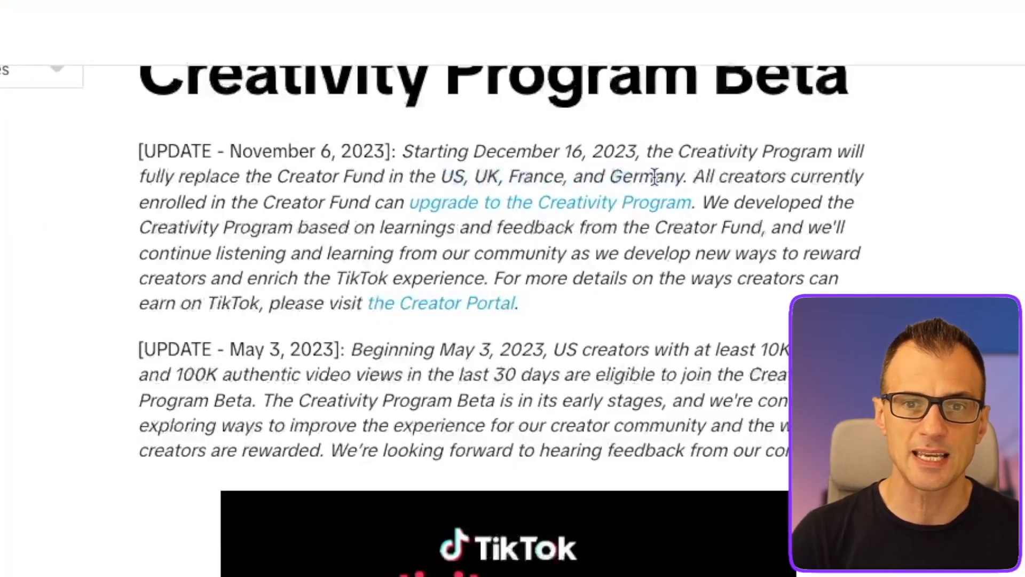
Step: Select the phrase "US, UK, France, and Germany" in the November 6, 2023 update of the Creativity Program Beta article
{"action": "left_click_drag", "start_coordinate": [687, 177], "coordinate": [441, 176]}
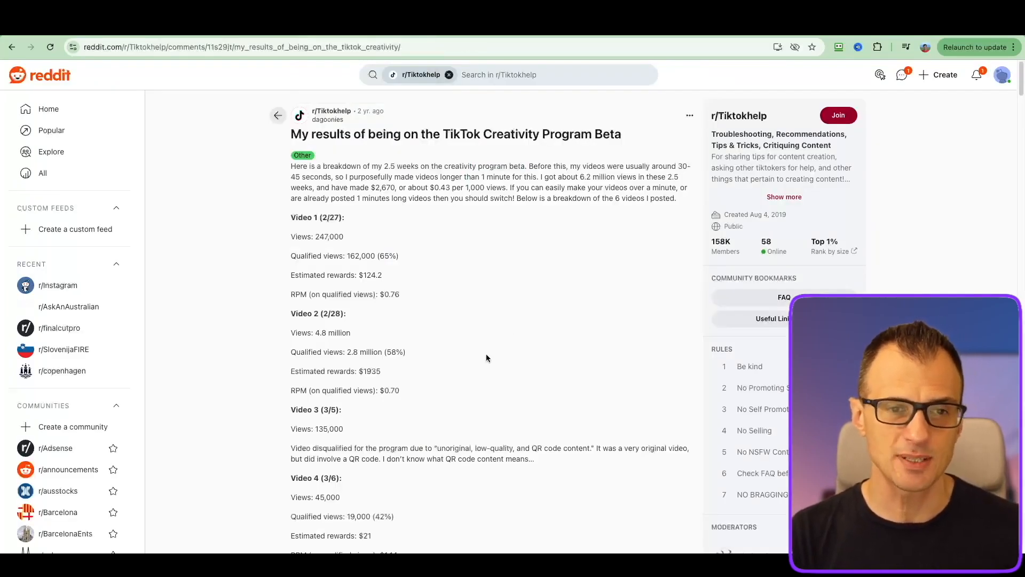
Step: Look over the Reddit post on TikTok Creativity Program Beta results and highlight the RPM figure listed for Video 1
{"action": "scroll", "coordinate": [482, 348], "scroll_direction": "down", "scroll_amount": 3}
{"action": "scroll", "coordinate": [480, 345], "scroll_direction": "up", "scroll_amount": 3}
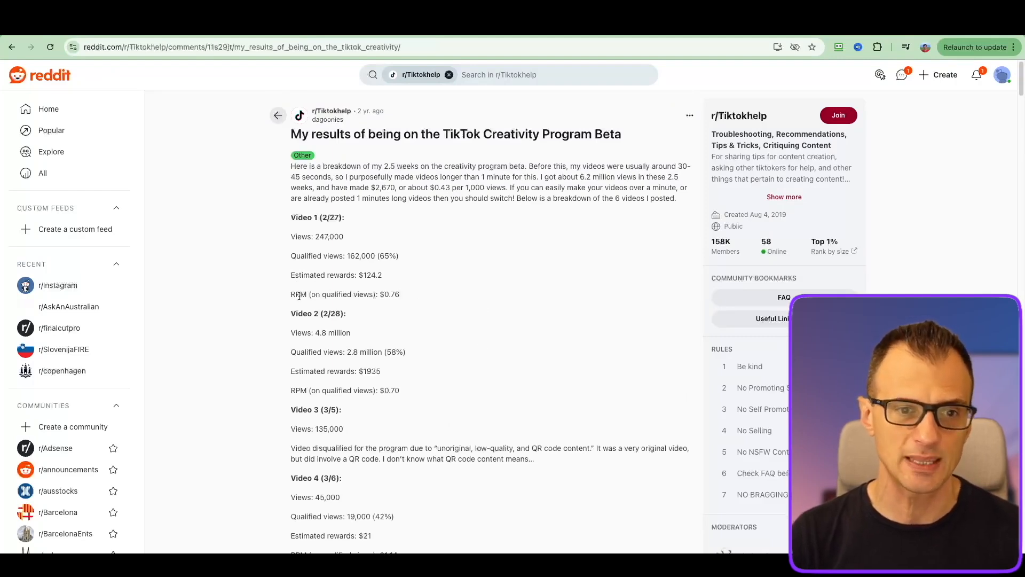
{"action": "triple_click", "coordinate": [377, 298]}
{"action": "left_click", "coordinate": [405, 293]}
{"action": "double_click", "coordinate": [392, 295]}
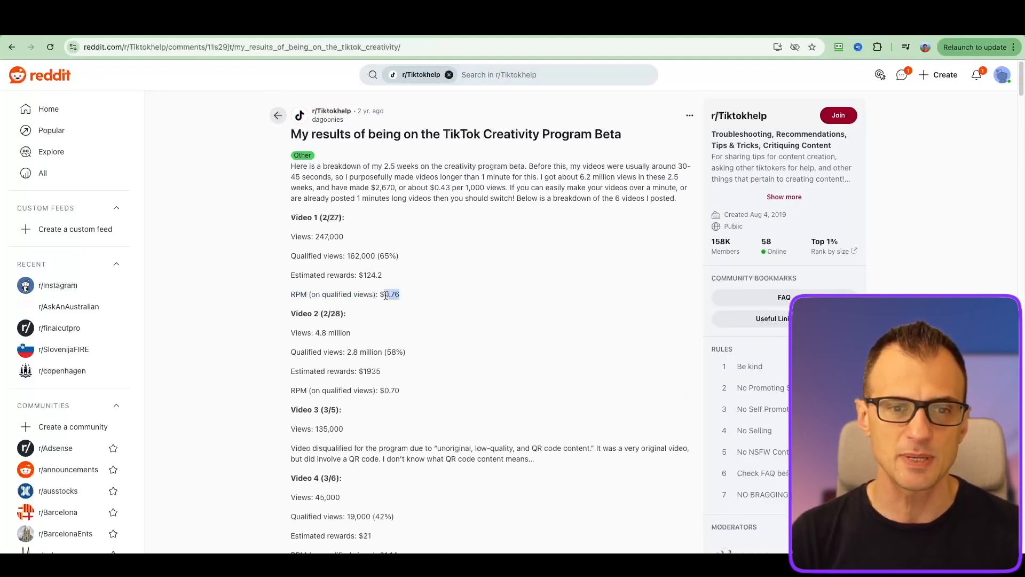
Step: Switch to Calculator and multiply 2000 by the Video 1 RPM of 0.76 to estimate earnings
{"action": "left_click", "coordinate": [21, 291]}
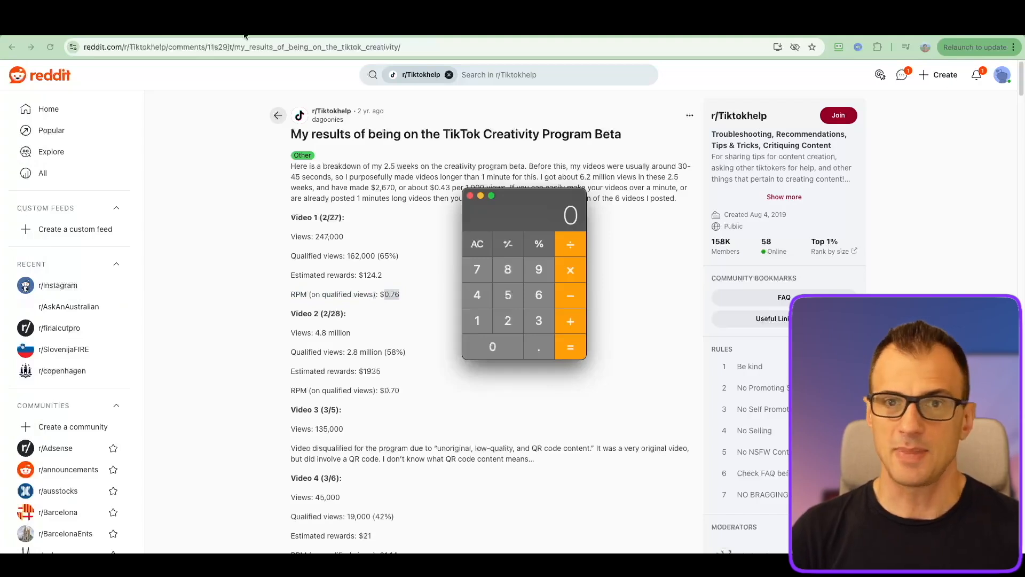
{"action": "type", "text": "2000"}
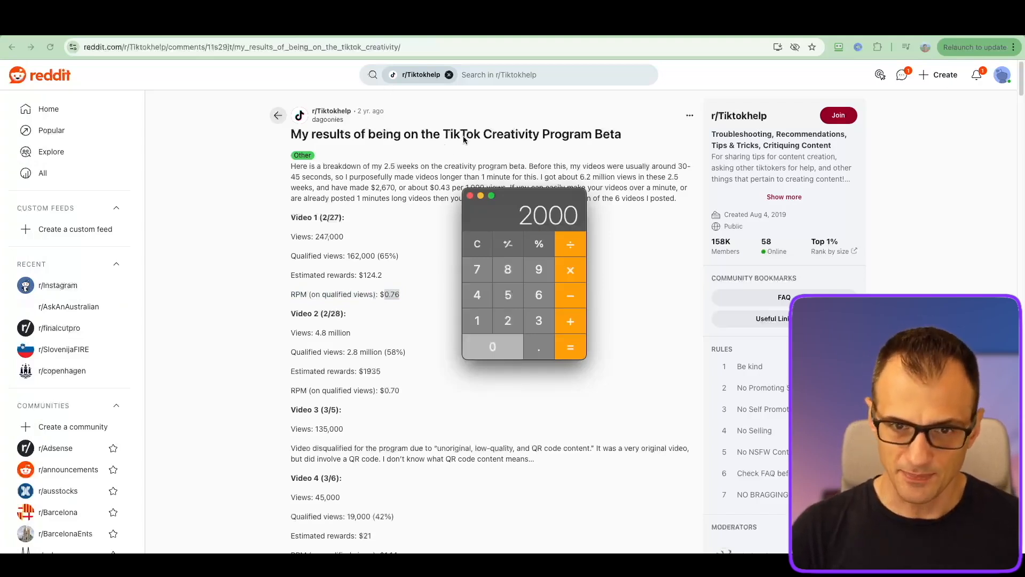
{"action": "key", "text": "asterisk"}
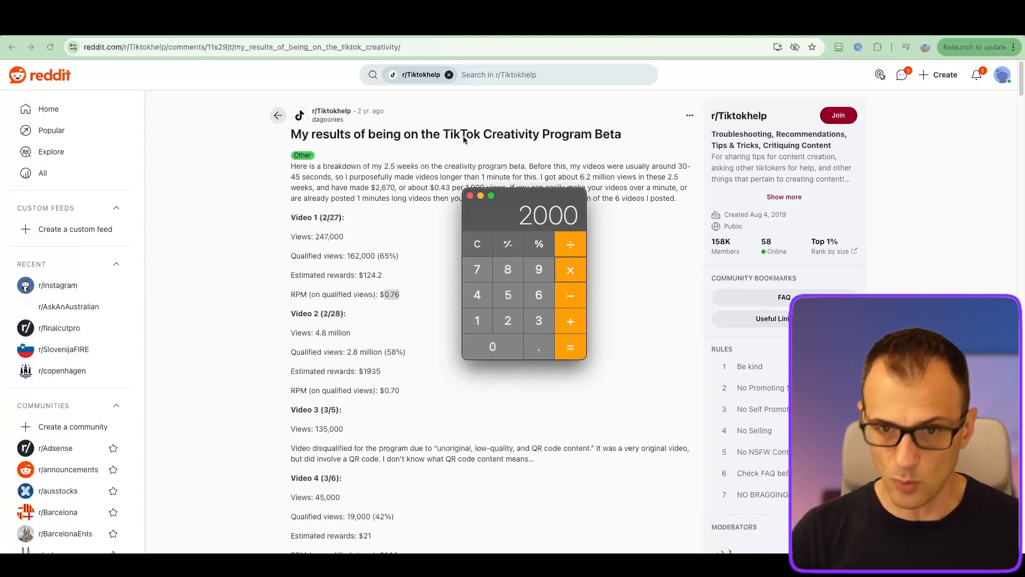
{"action": "type", "text": "0.76"}
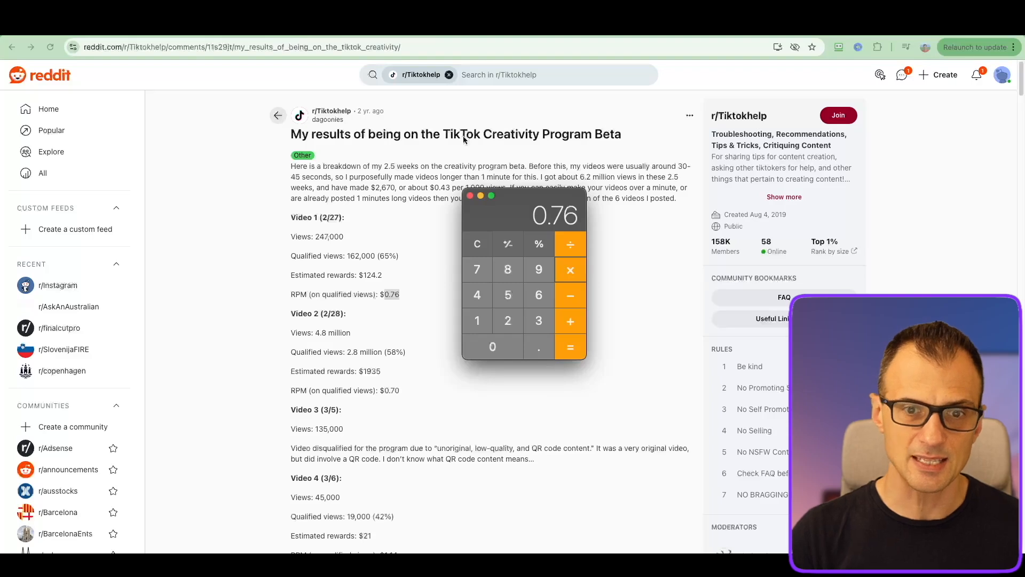
{"action": "key", "text": "Return"}
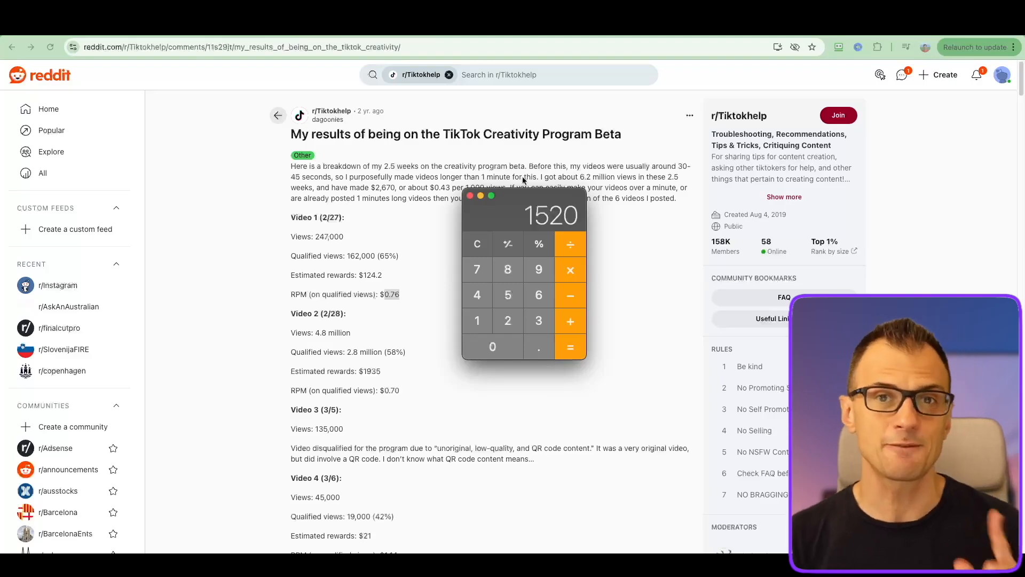